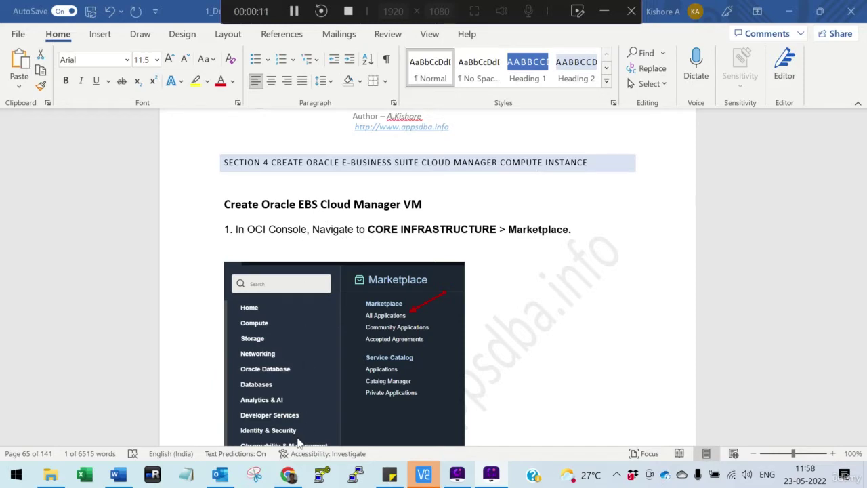
Step: Switch to Chrome and open the list of all applications in the Oracle Cloud Marketplace
click(288, 475)
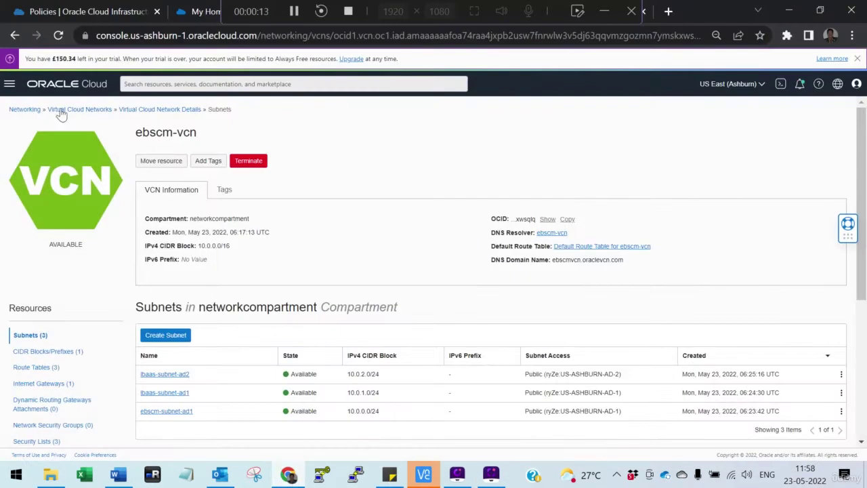
click(10, 83)
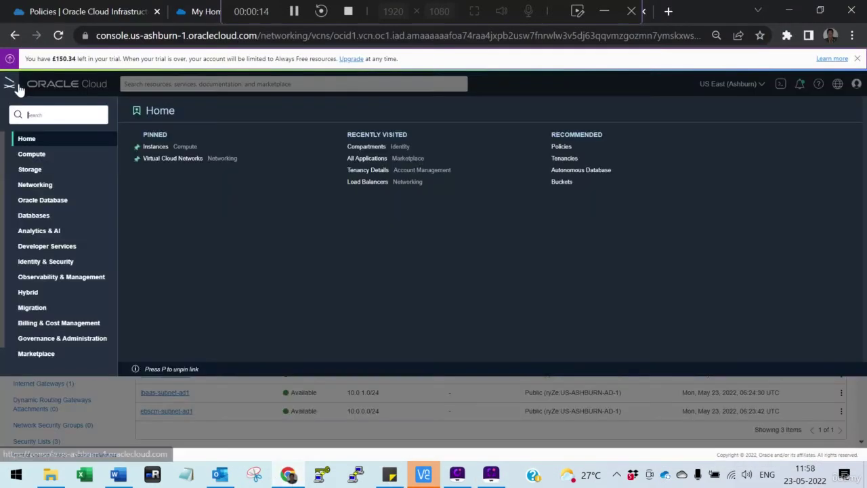
click(35, 355)
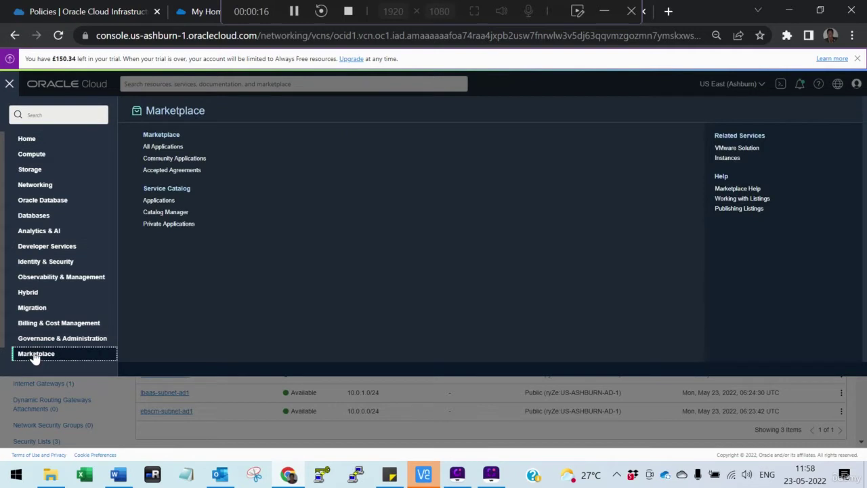
click(162, 147)
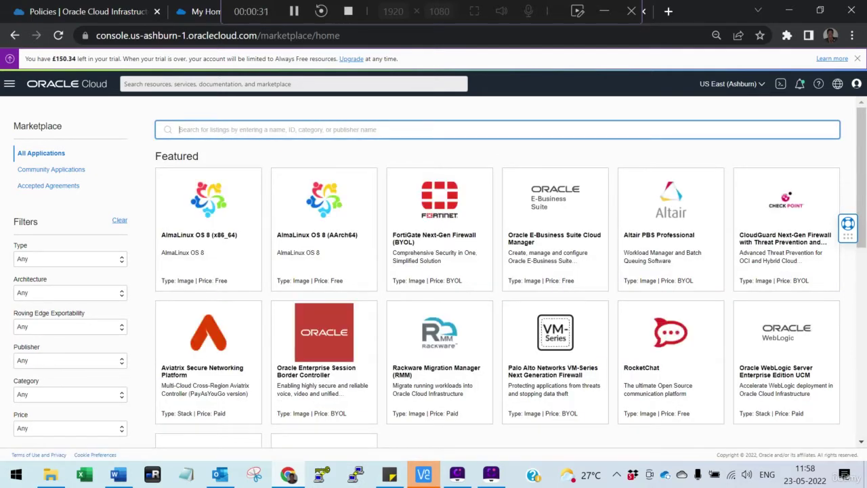
Step: Search the Marketplace for "Oracle e-business" and open the Oracle E-Business Suite Cloud Manager image listing
text(oracle e-)
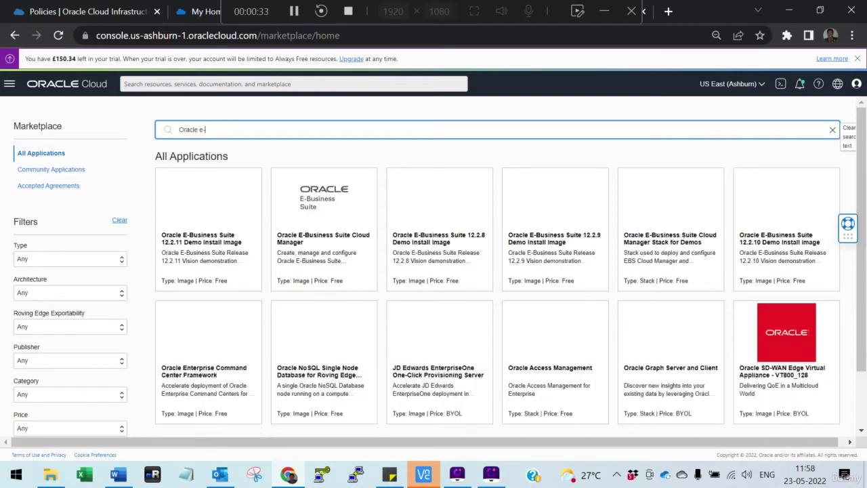
text(business)
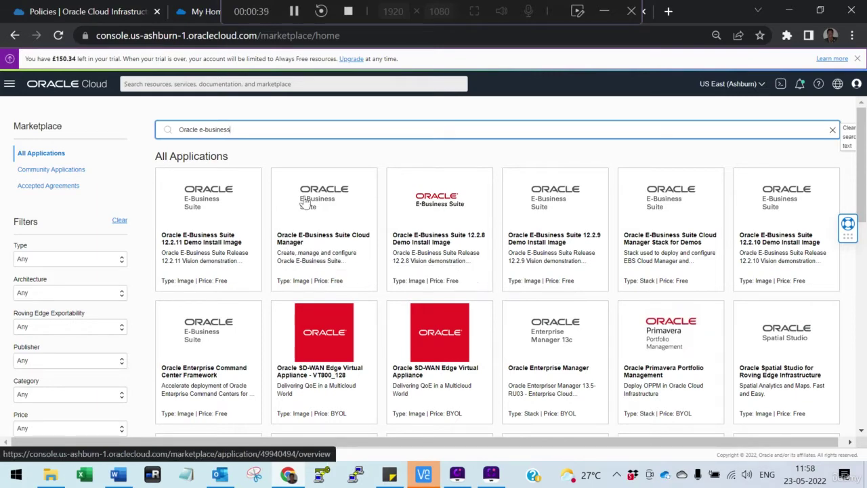
click(324, 237)
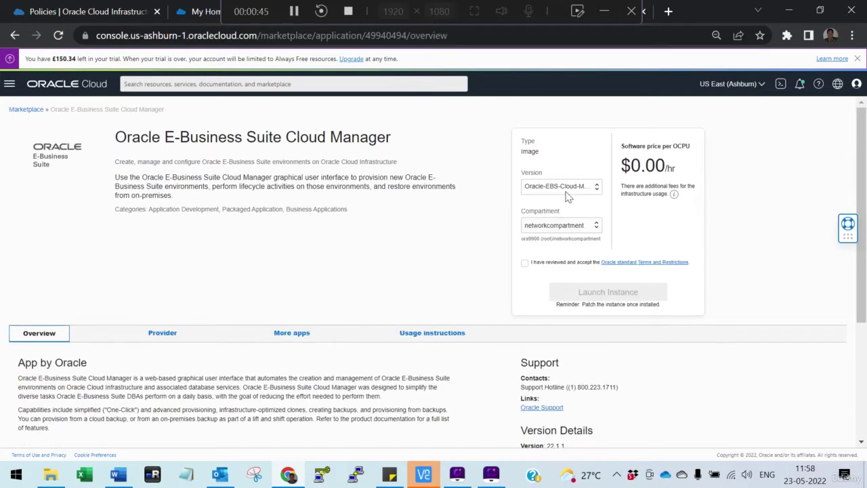
Step: Select version Oracle-EBS-Cloud-Manager-22.1.1-2022.02.22 and compartment ebscmcompartment, and accept the Oracle standard terms and restrictions
click(567, 192)
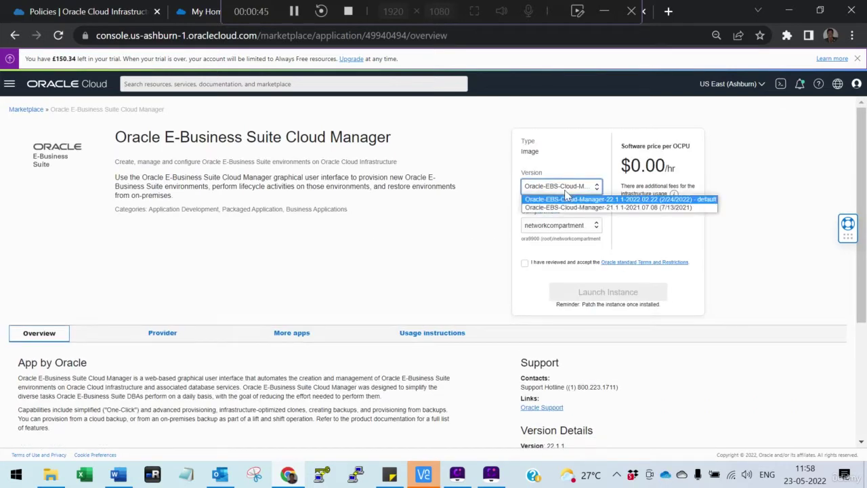
click(610, 200)
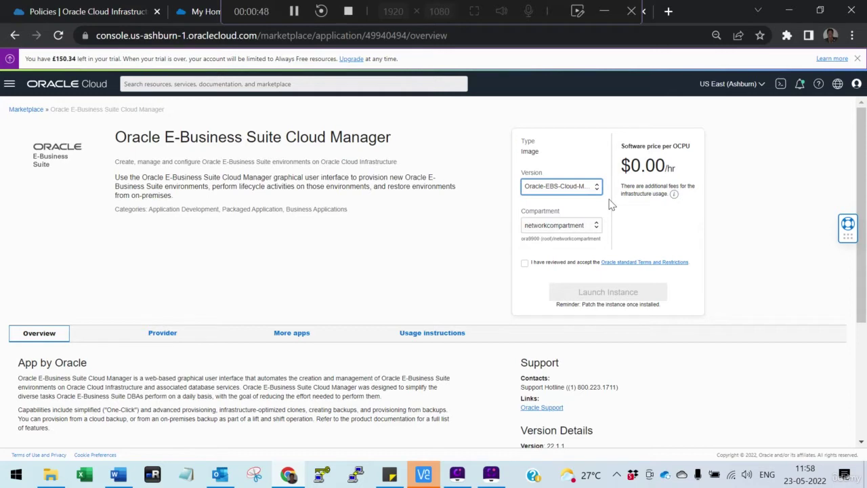
click(573, 230)
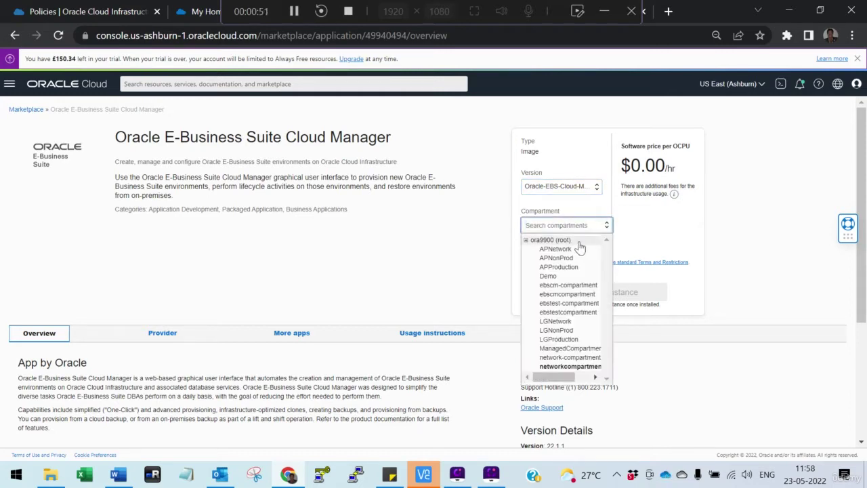
click(569, 294)
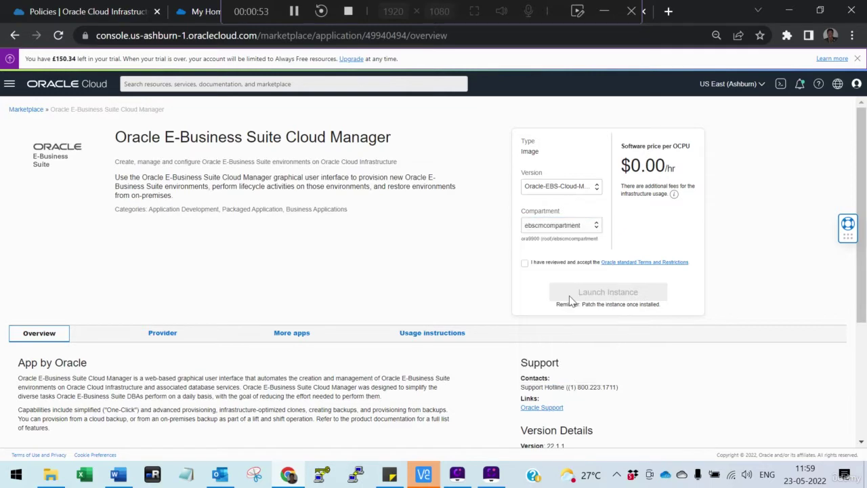
click(524, 263)
Step: Review the Word guide's instructions on launching the instance and filling in Create Compute Instance, and return to Chrome
click(117, 477)
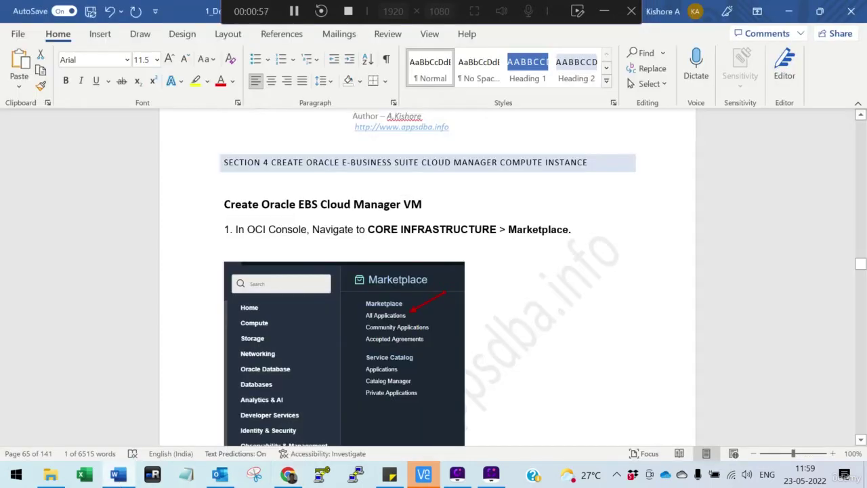
scroll(420, 251, down, 15)
scroll(418, 251, up, 3)
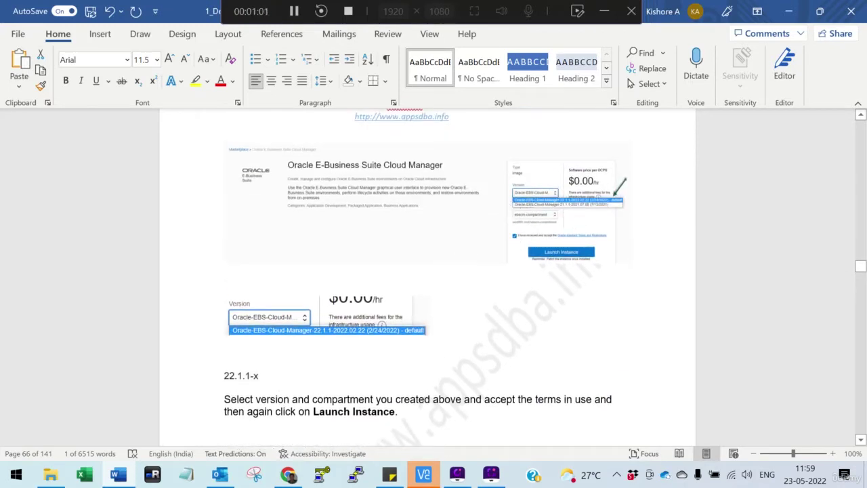
scroll(427, 277, down, 5)
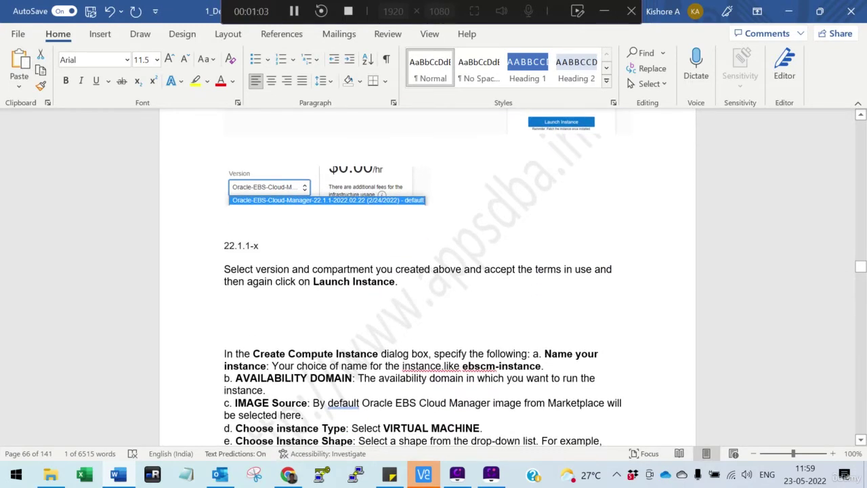
scroll(427, 278, down, 5)
key(alt+Tab)
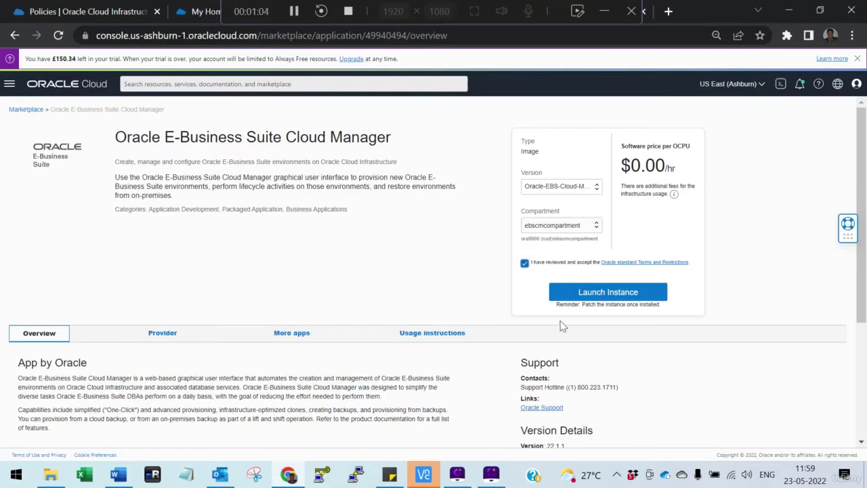
Step: Launch the Cloud Manager instance setup and name the compute instance ebscloudmanger1
click(601, 301)
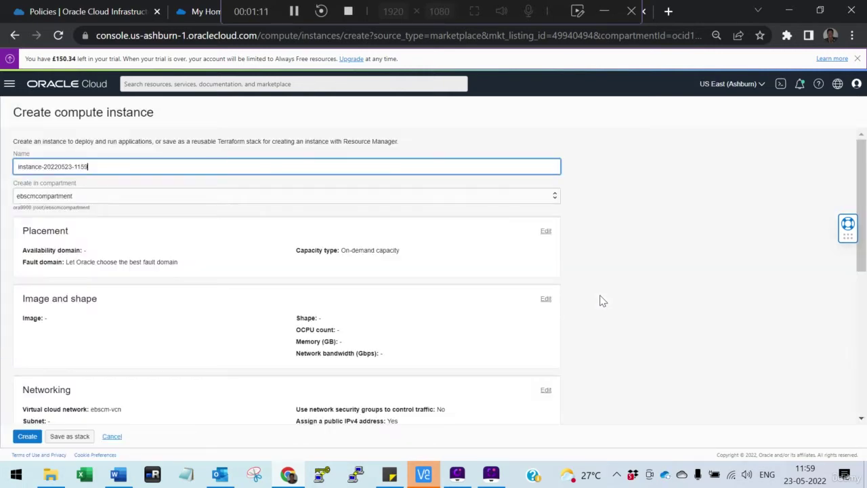
drag(91, 166, 3, 168)
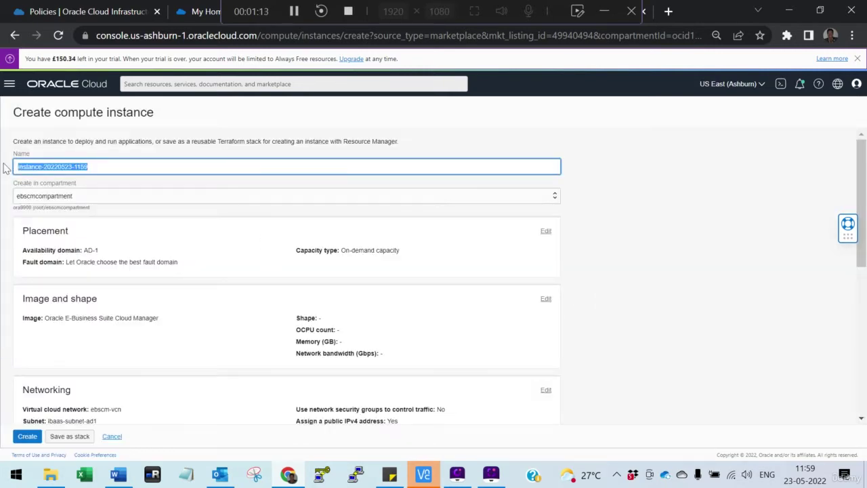
text(ebscompute)
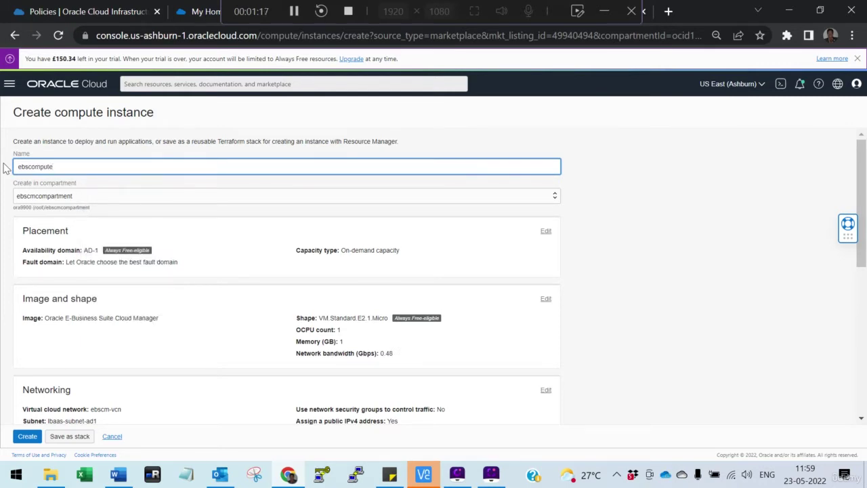
key(BackSpace)
key(BackSpace)
key(BackSpace)
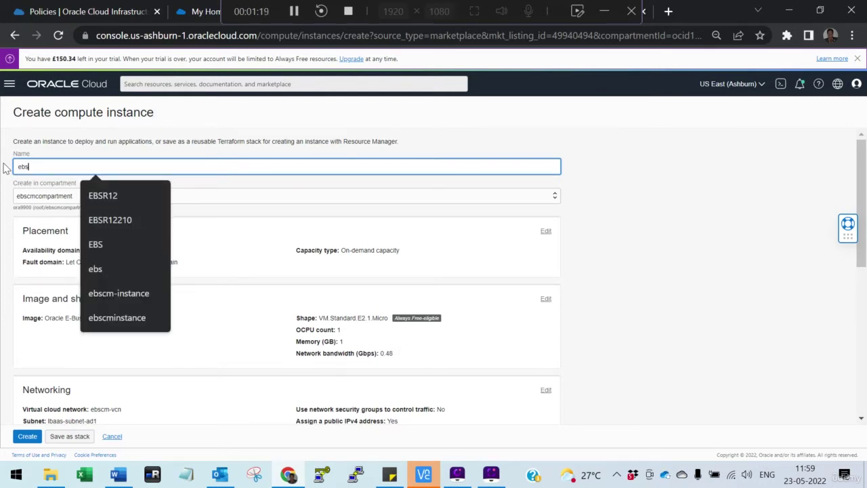
text(clo)
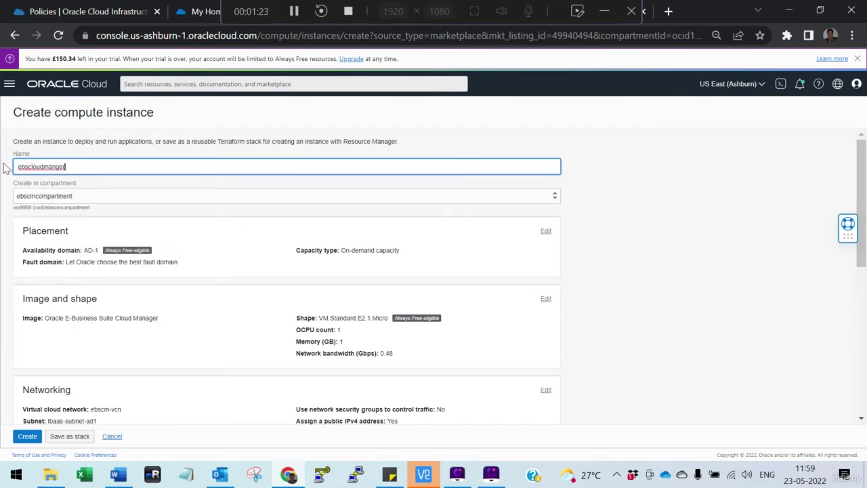
text(udmanger1)
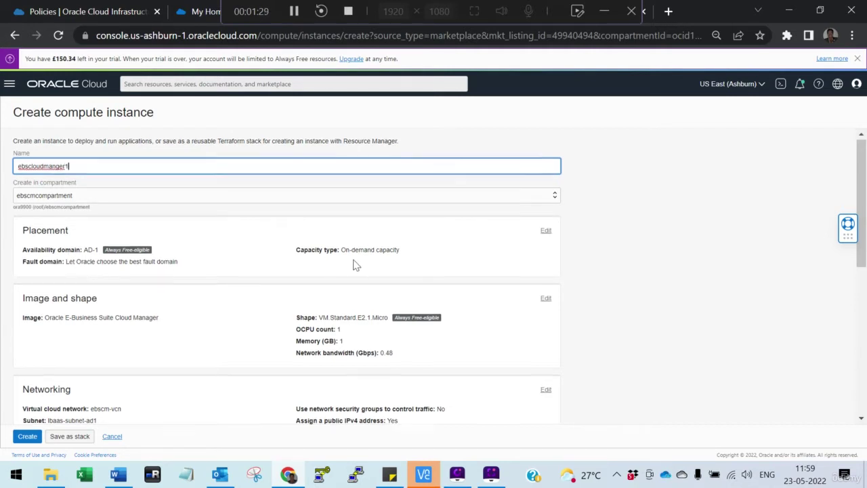
Step: Change the instance's shape to VM.Standard.E3.Flex with 1 OCPU and 16 GB of memory
scroll(355, 264, down, 1)
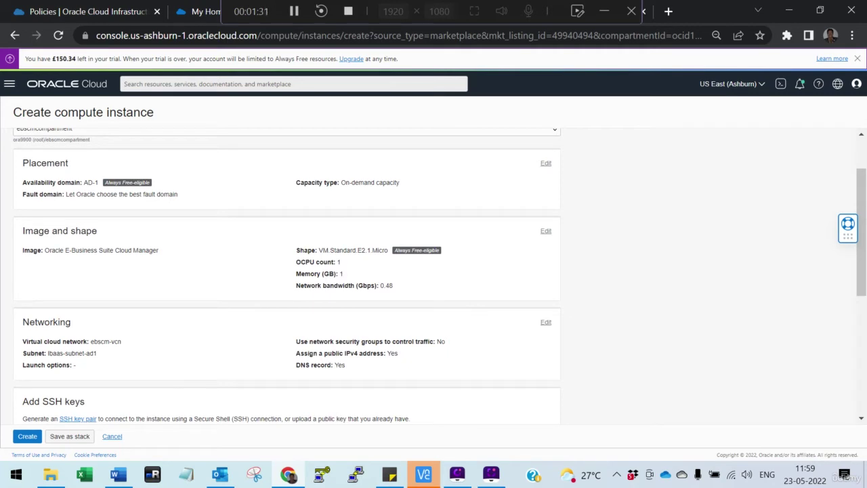
drag(338, 262, 343, 274)
click(322, 282)
click(546, 232)
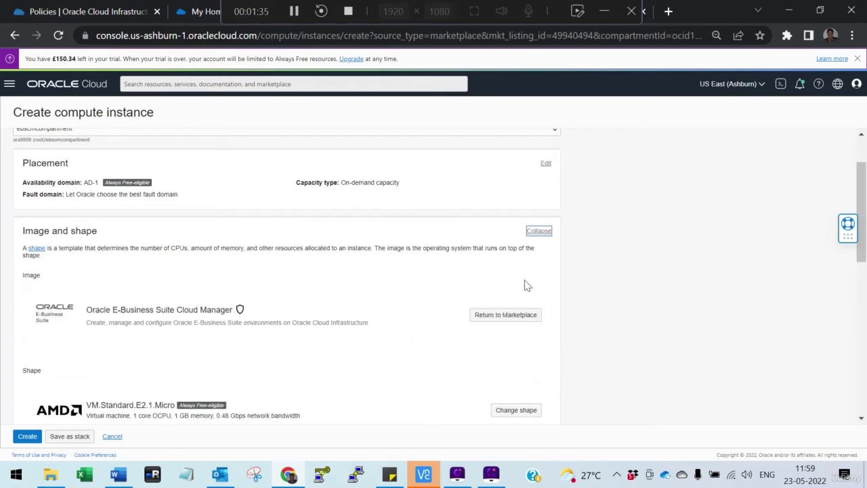
scroll(439, 283, down, 5)
scroll(291, 306, down, 3)
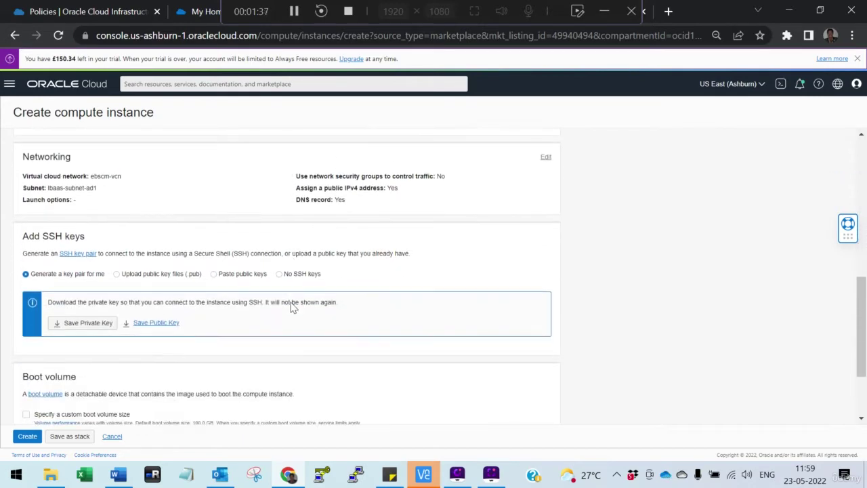
scroll(213, 266, up, 3)
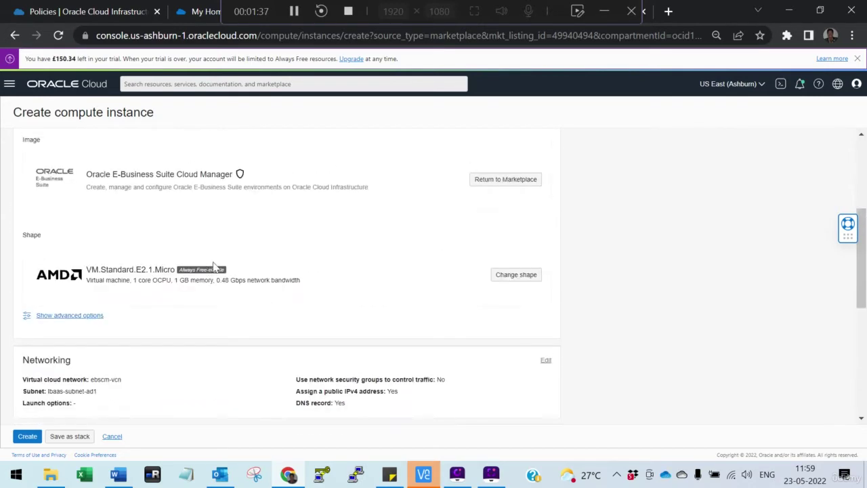
click(512, 275)
scroll(549, 310, down, 3)
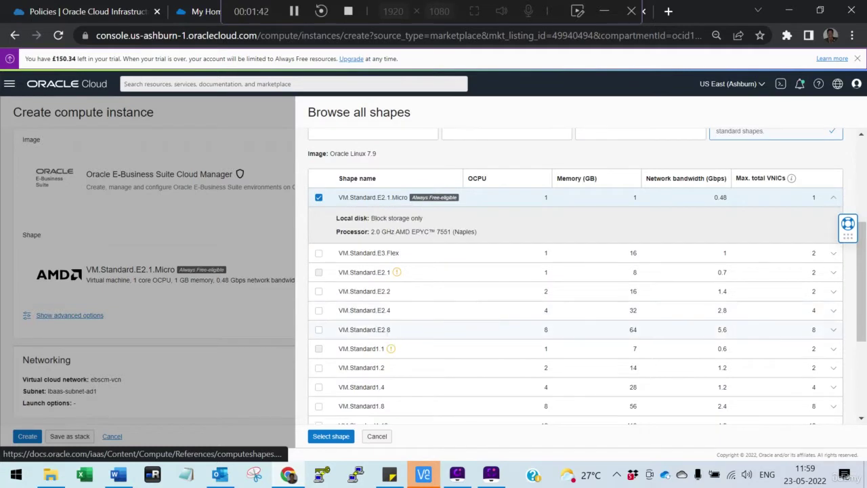
click(319, 252)
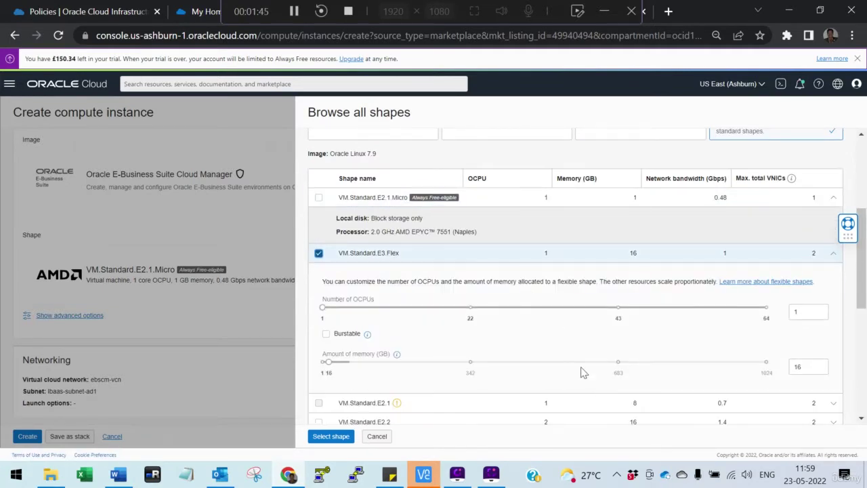
scroll(582, 372, down, 4)
click(332, 435)
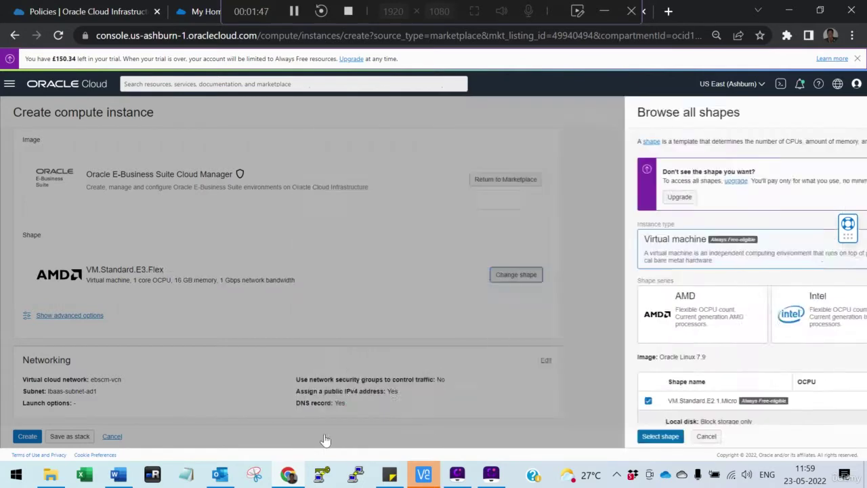
Step: Edit the instance's networking and select ebscm-subnet-ad1 as the existing subnet in ebscm-vcn
scroll(155, 300, down, 2)
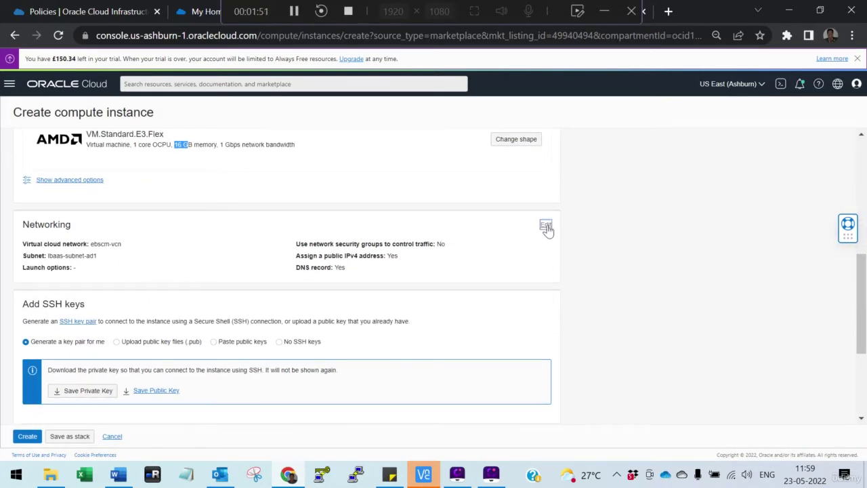
click(546, 225)
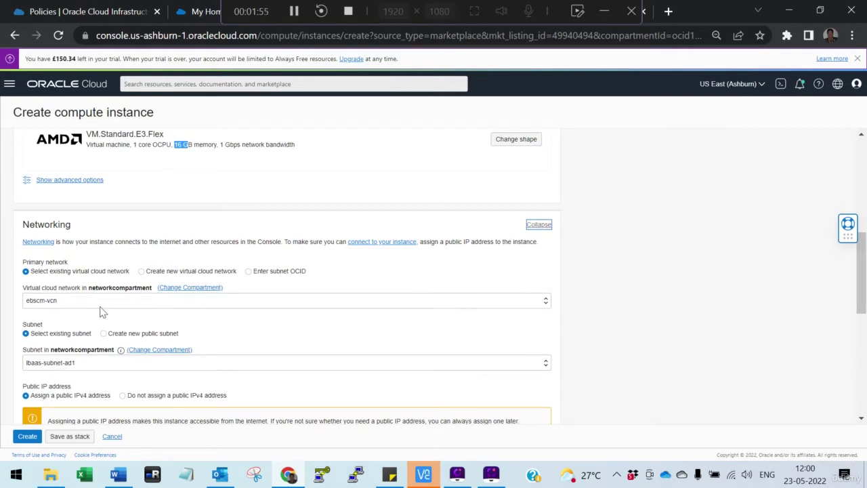
click(91, 362)
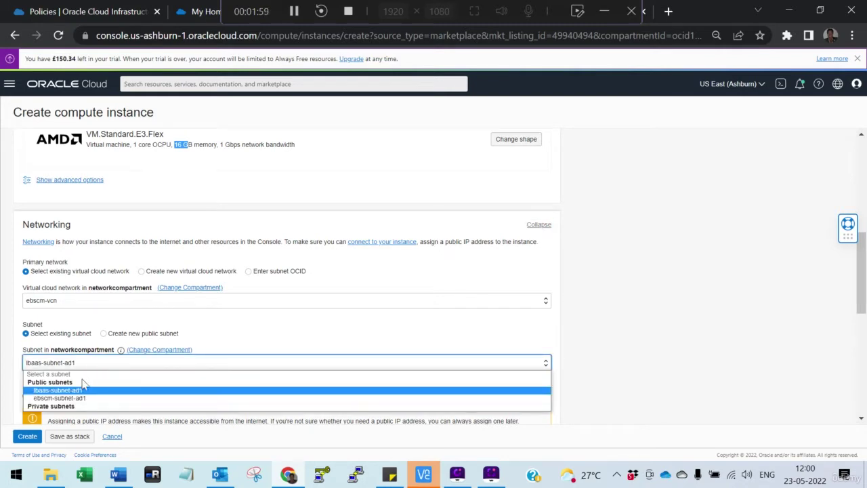
click(77, 398)
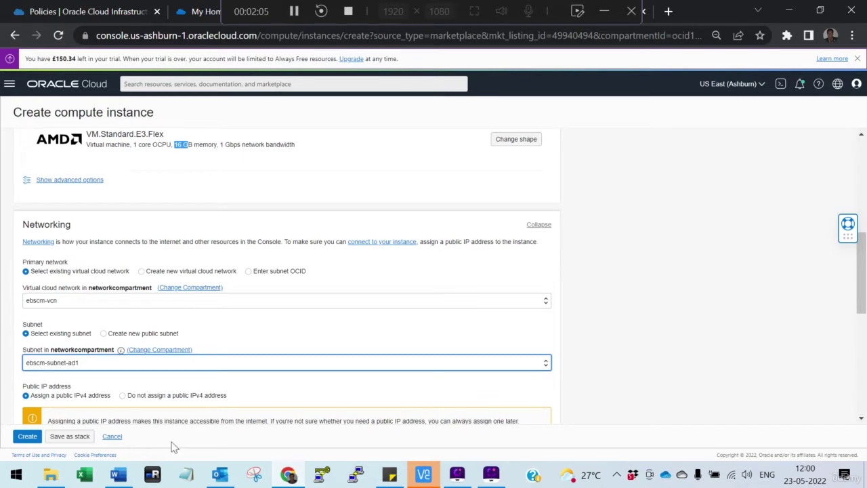
Step: Switch to the Word guide and review its networking and public IP settings for the compute instance
click(118, 474)
scroll(417, 300, down, 10)
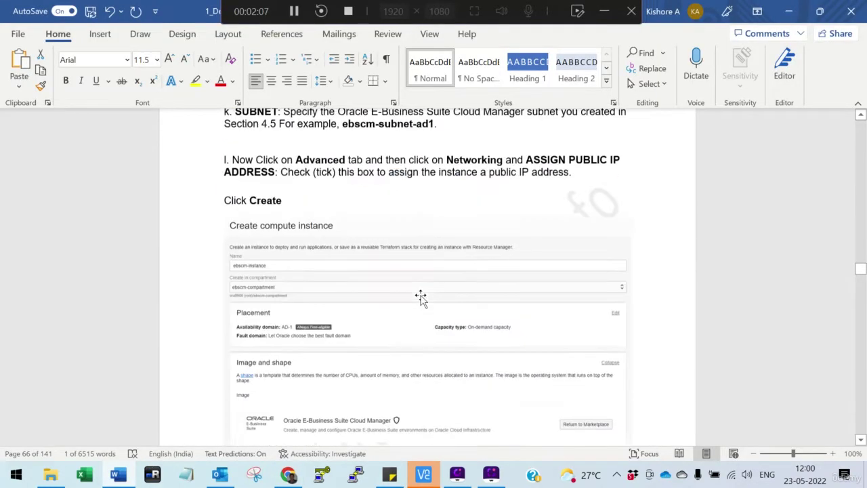
scroll(420, 299, down, 10)
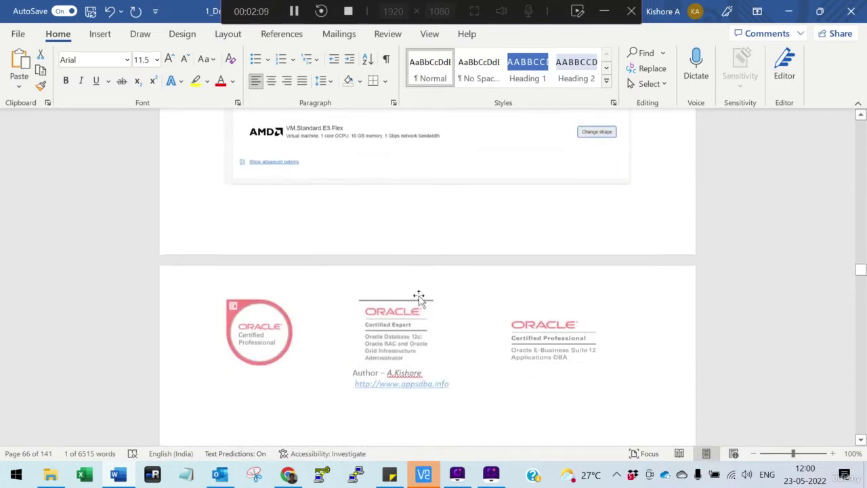
scroll(418, 298, down, 10)
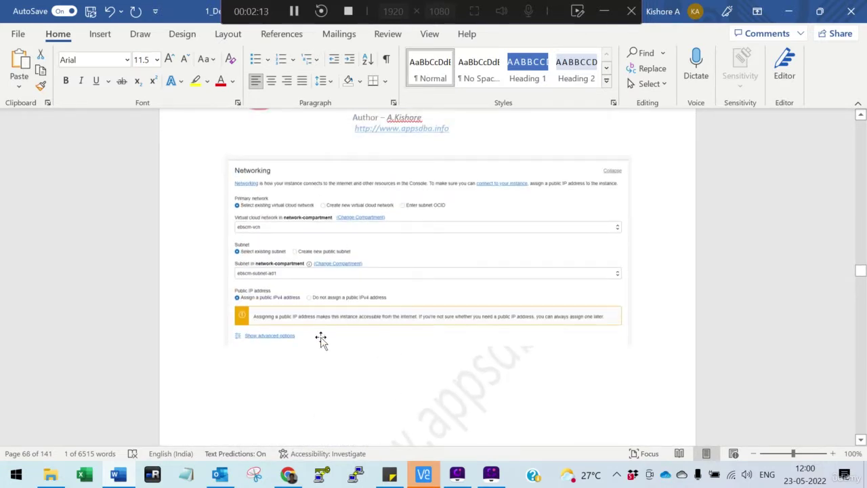
Step: Review the Word guide's SSH key settings for the compute instance
key(alt+Tab)
key(alt+Tab)
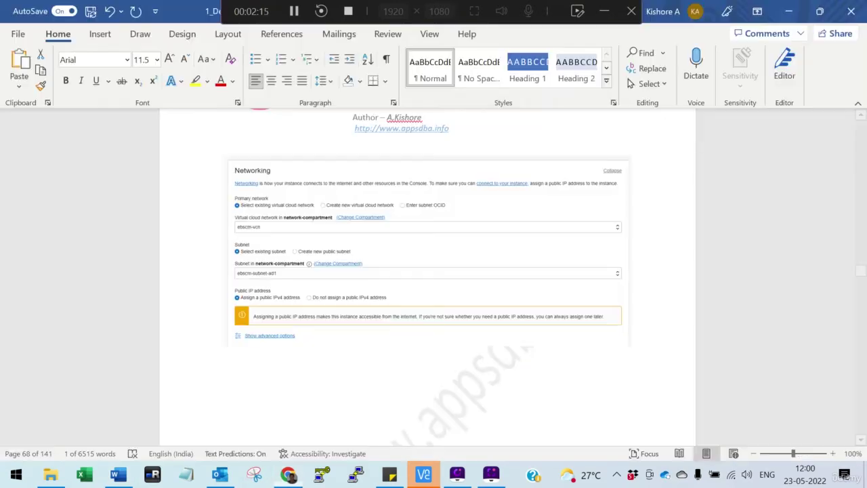
scroll(427, 271, down, 5)
scroll(532, 355, down, 10)
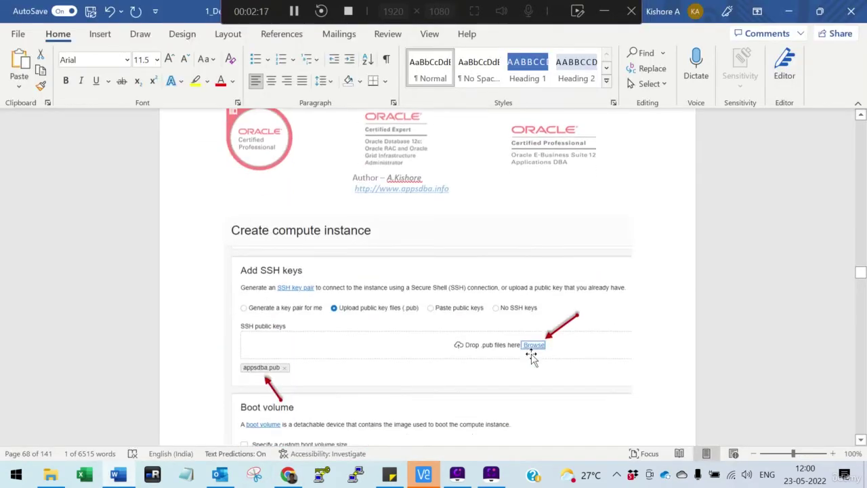
Step: Return to the Oracle Cloud console and upload the public key file appsdba.pub as the instance's SSH key
key(alt+Tab)
scroll(533, 360, down, 8)
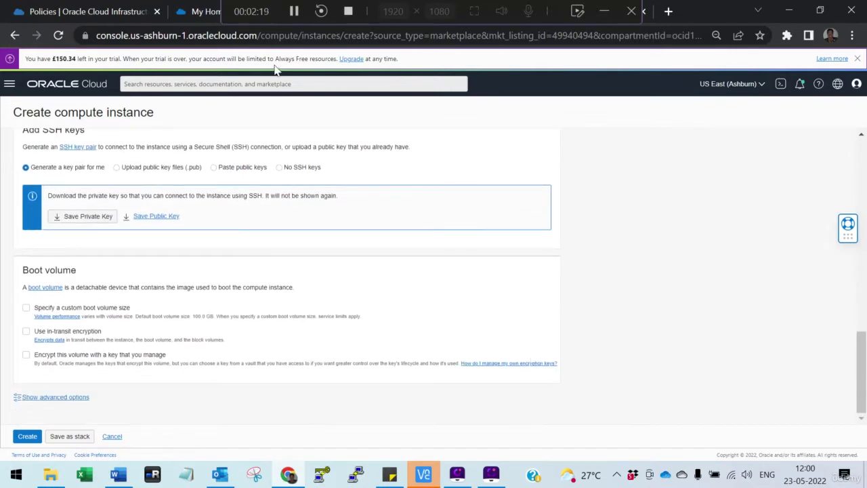
scroll(294, 271, up, 2)
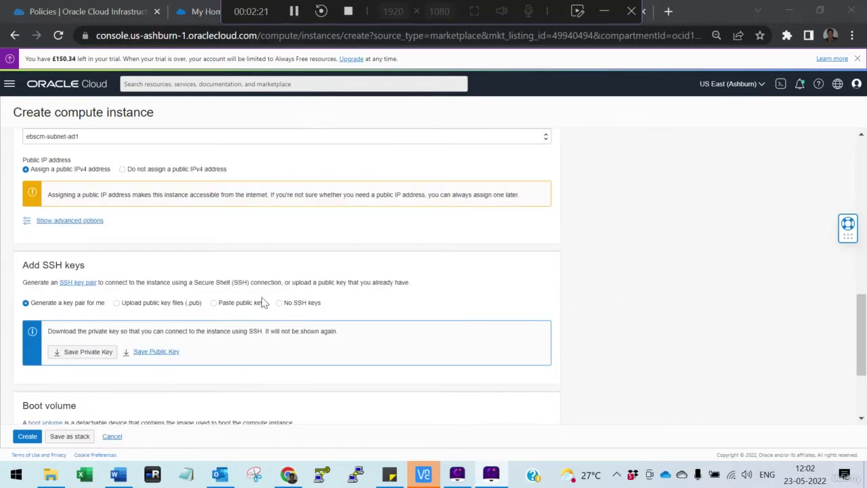
click(159, 306)
click(322, 341)
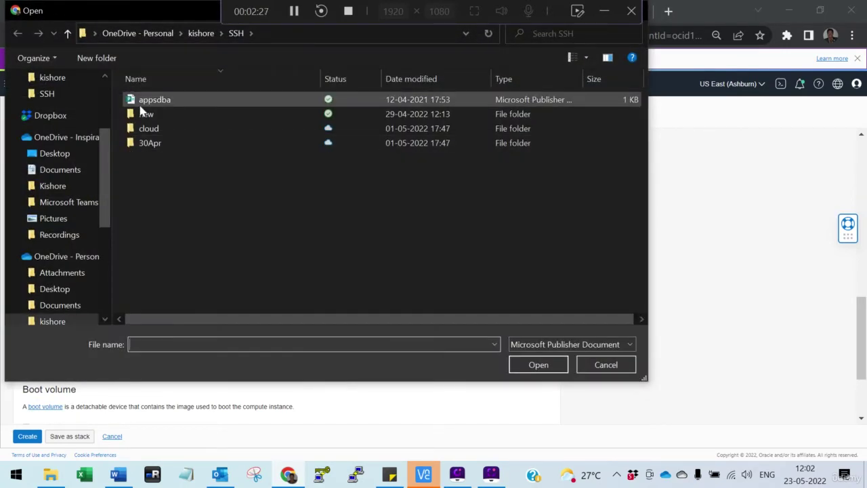
double_click(149, 99)
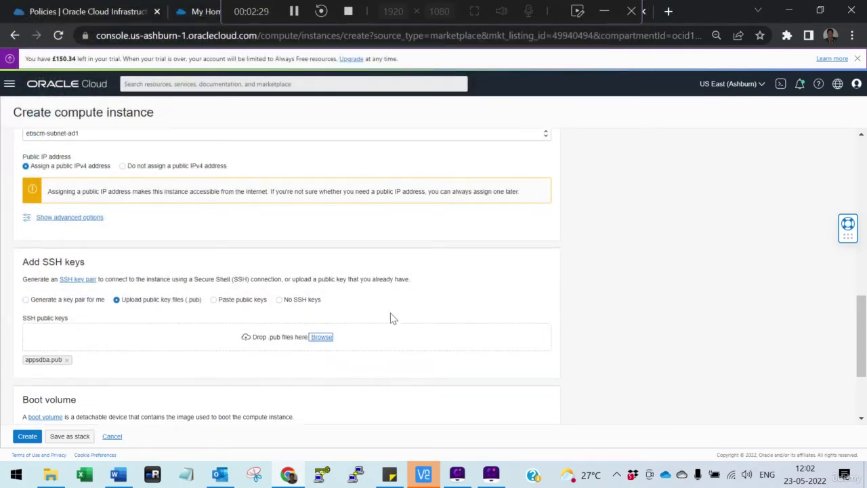
Step: Recheck the instance configuration, create the ebscloudmanger1 compute instance and look over its details page
scroll(393, 317, down, 3)
scroll(393, 318, up, 10)
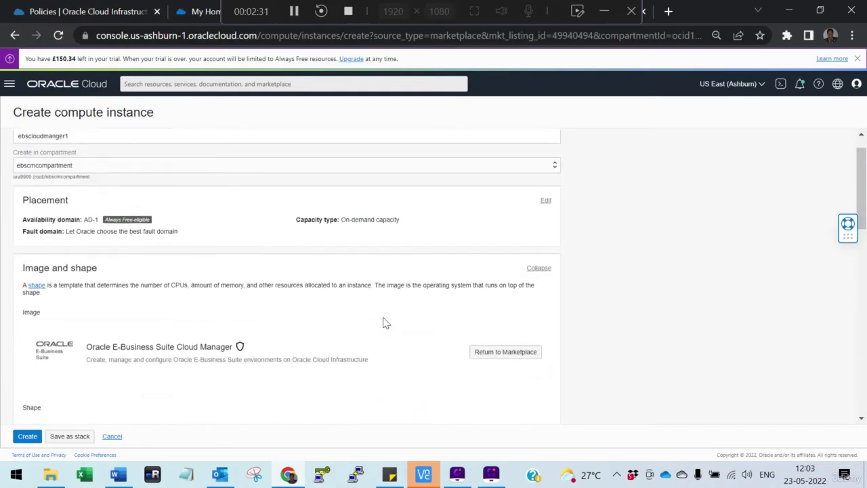
scroll(383, 323, down, 10)
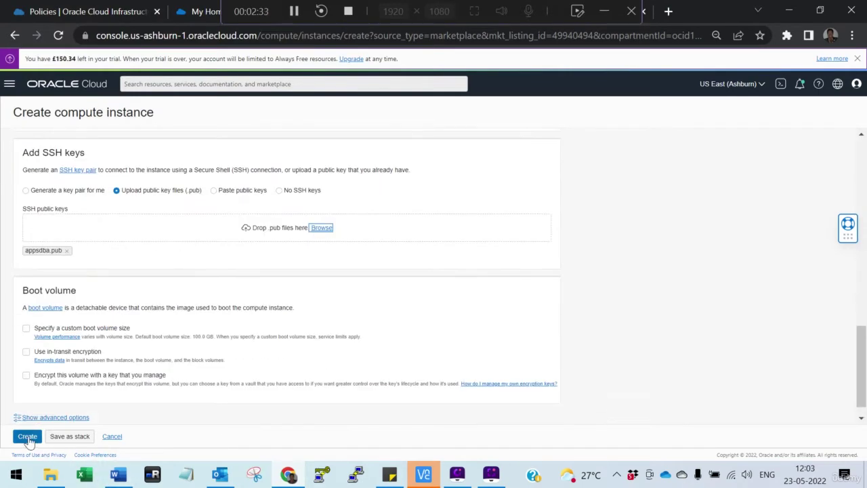
click(28, 437)
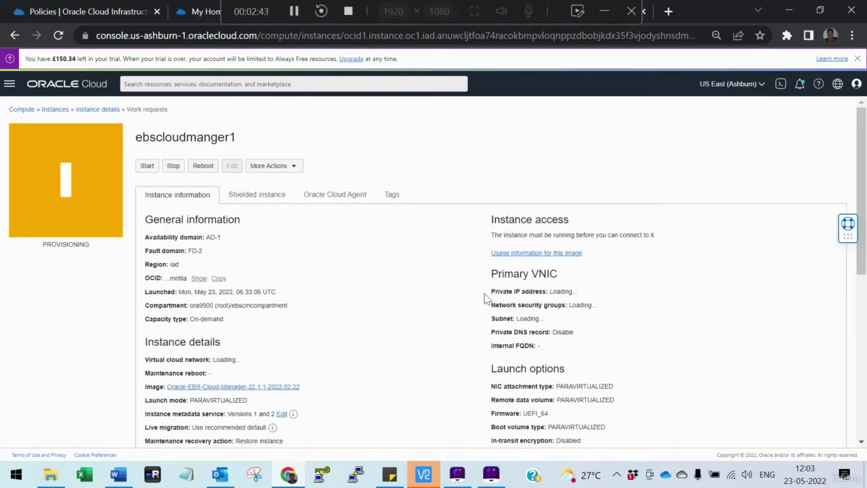
scroll(487, 298, down, 4)
scroll(487, 304, up, 2)
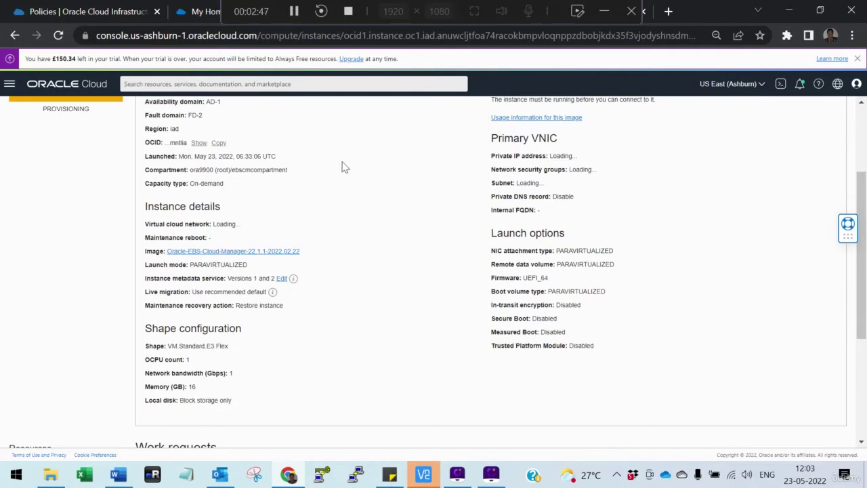
click(296, 15)
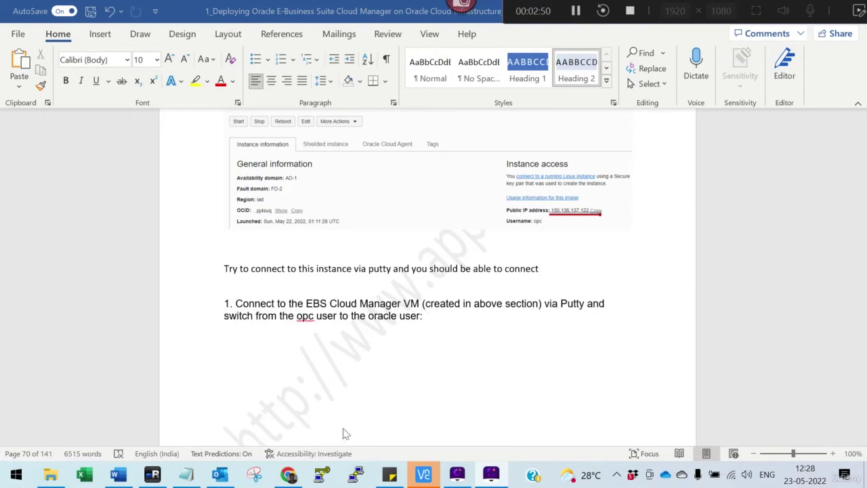
Step: Copy the public IP address of ebscomputeinstancenew and enter 129.213.62.227 as the host in a new PuTTY session
click(288, 474)
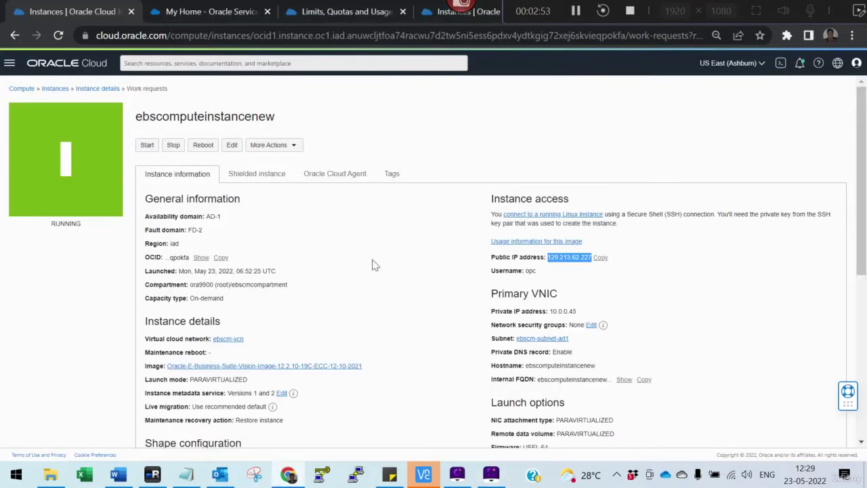
click(581, 278)
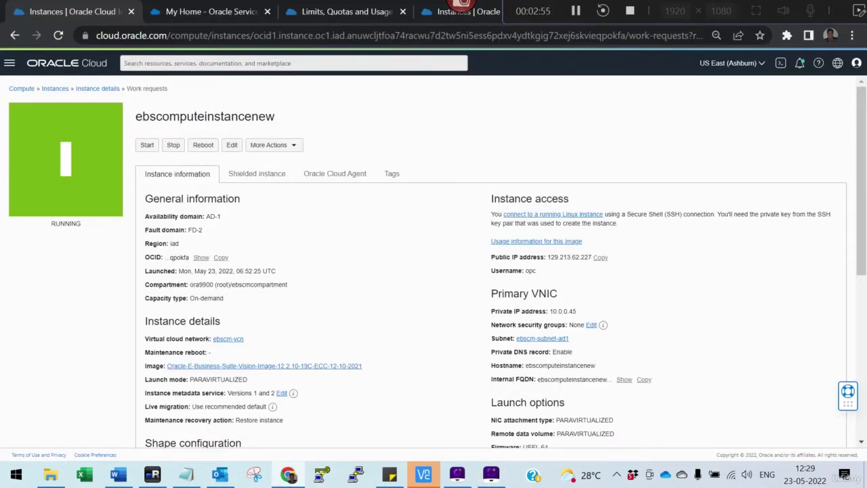
drag(548, 258, 596, 263)
key(ctrl+c)
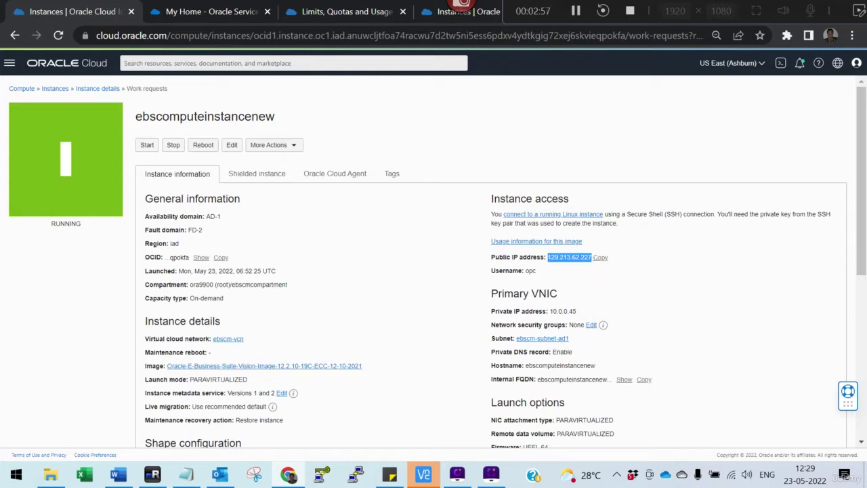
click(356, 475)
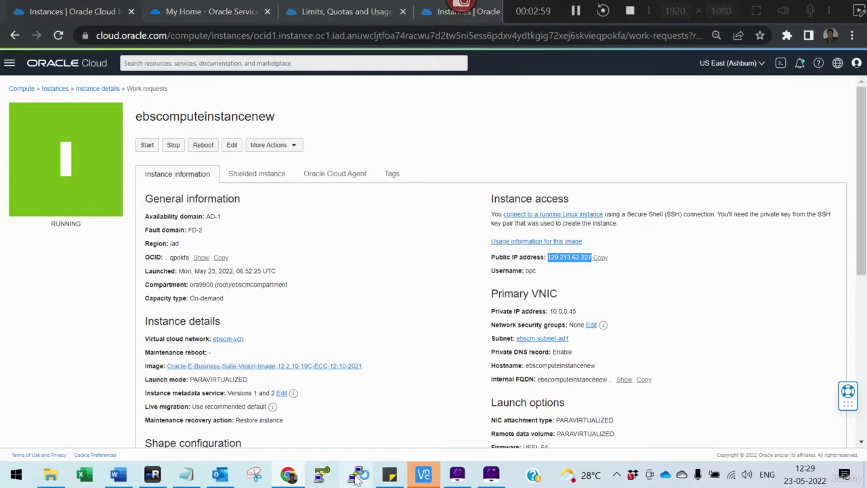
key(ctrl+v)
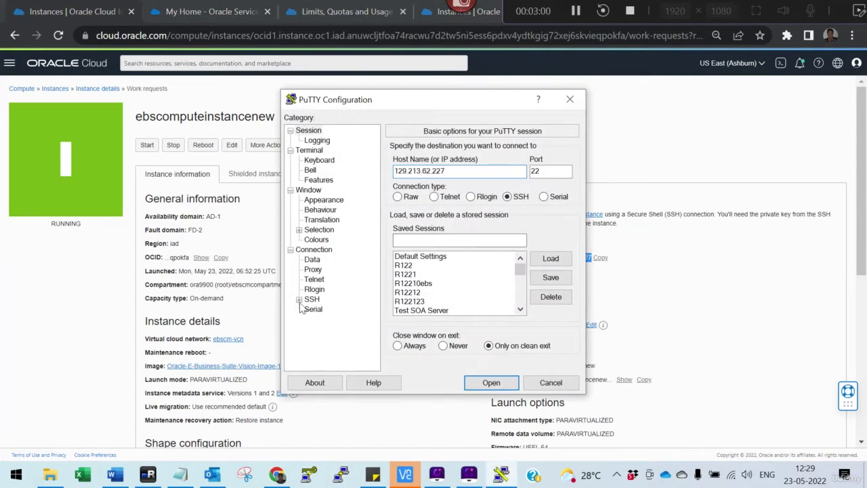
Step: Set the appsdba private key file for the PuTTY session's SSH authentication and open the connection
click(299, 299)
click(322, 311)
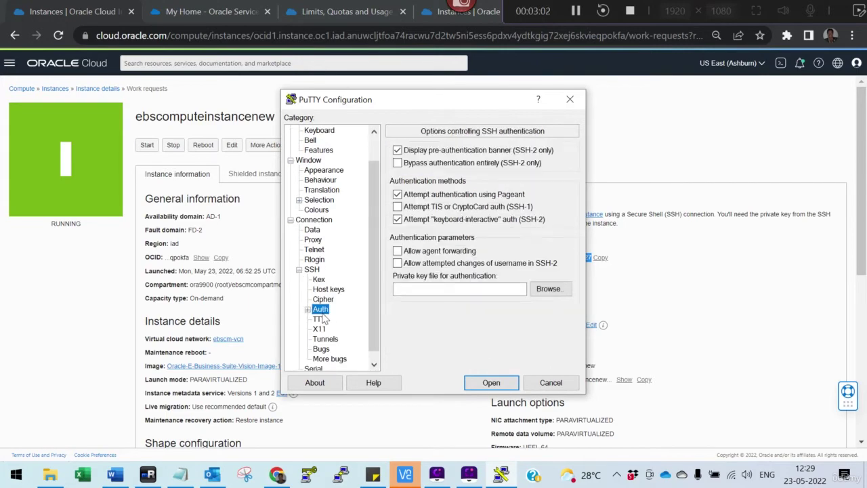
click(545, 290)
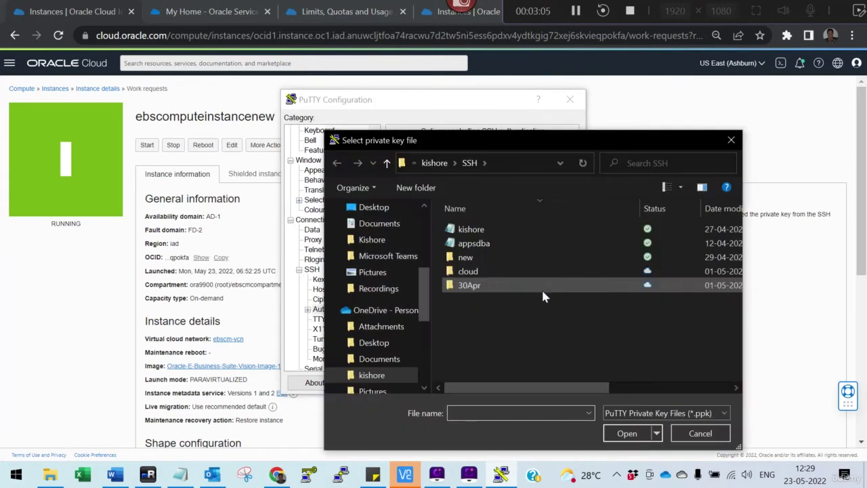
double_click(473, 248)
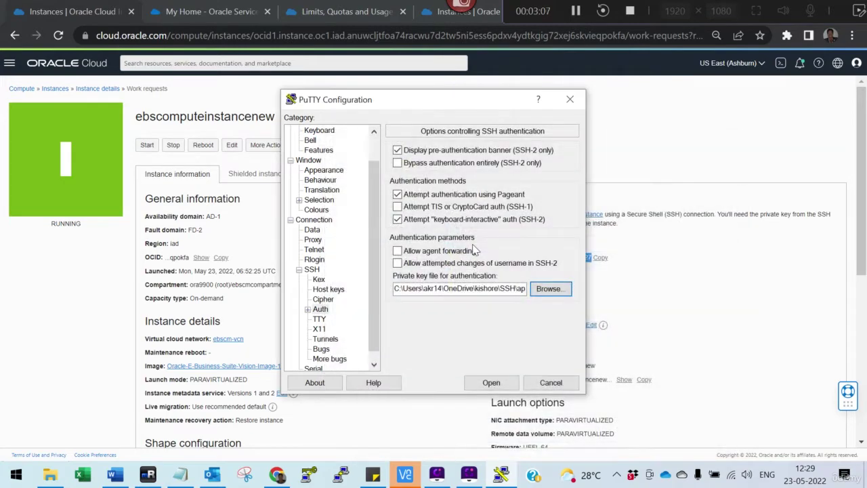
click(490, 383)
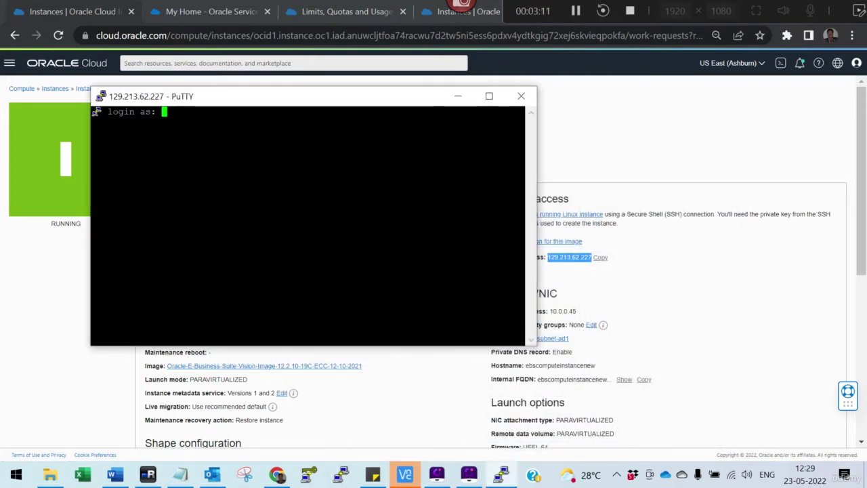
Step: Log in to the instance as opc to test the connection, check the host name and close the PuTTY session
text(opc)
key(Return)
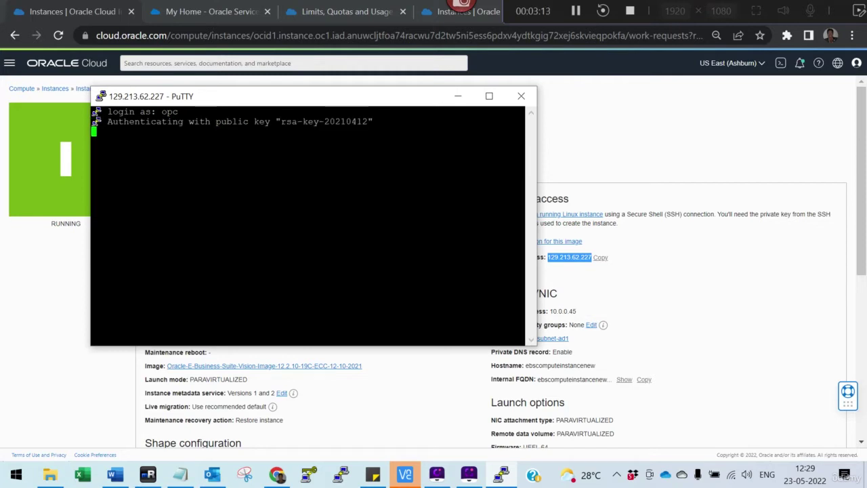
double_click(175, 142)
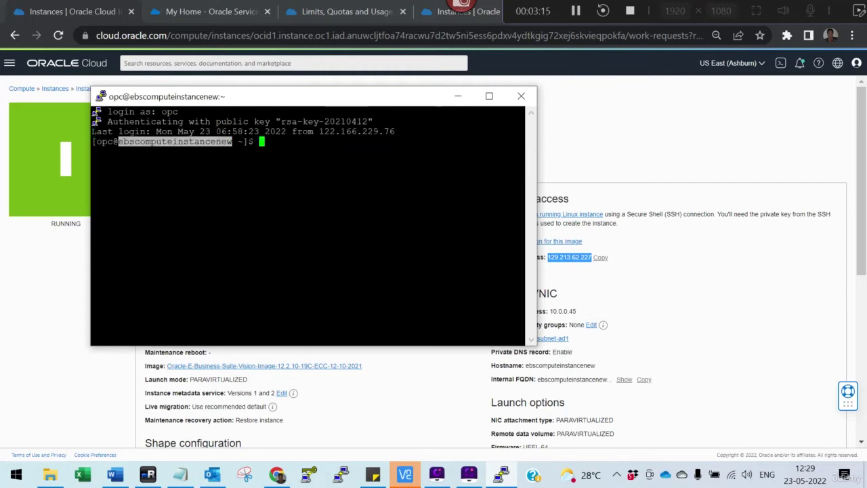
click(522, 95)
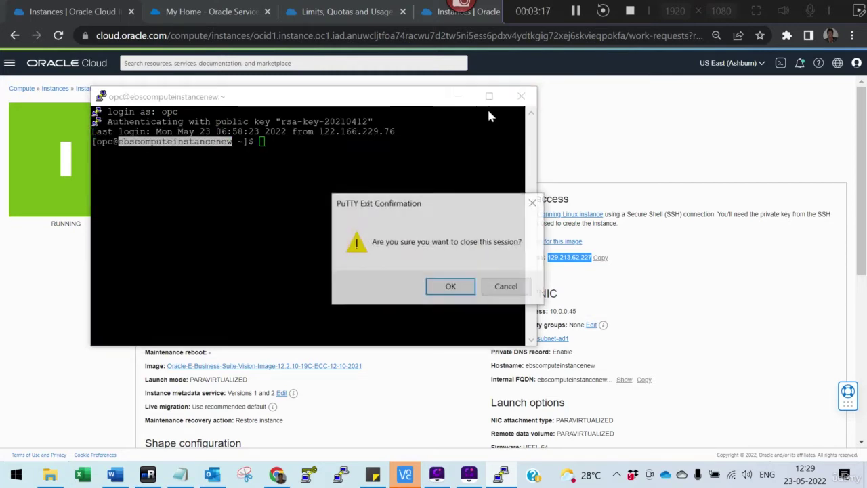
click(450, 287)
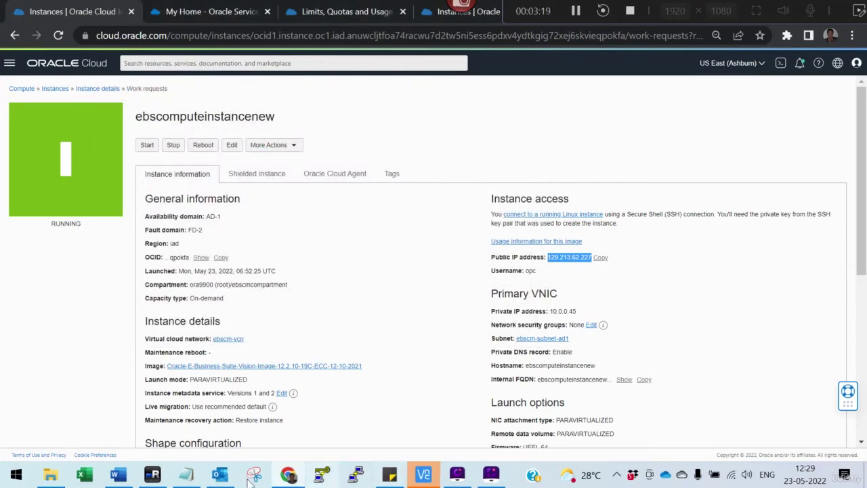
Step: Switch to the ebscm1 session in mRemoteNG and change to the oracle user with sudo su - oracle
click(153, 475)
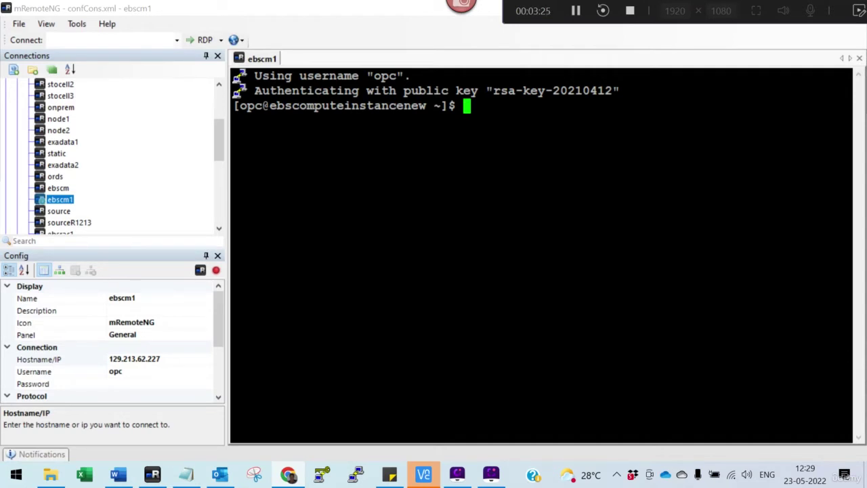
key(Return)
key(Return)
text(suodu)
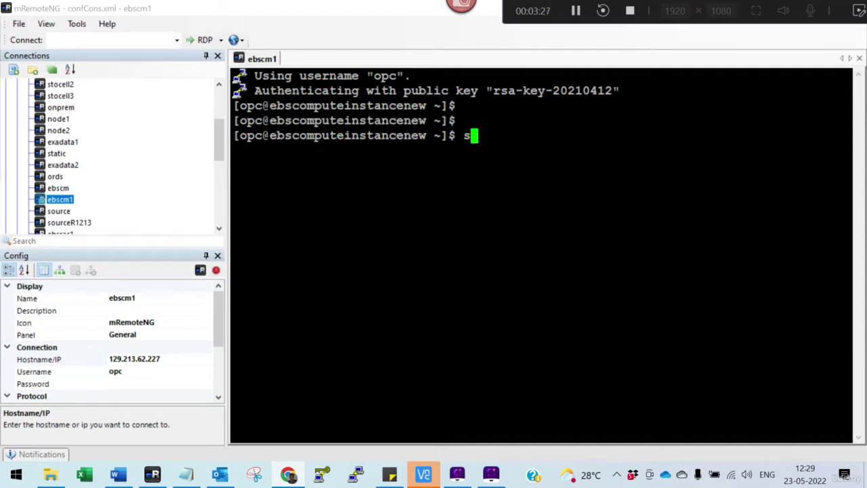
key(BackSpace)
key(BackSpace)
key(BackSpace)
text(do su -)
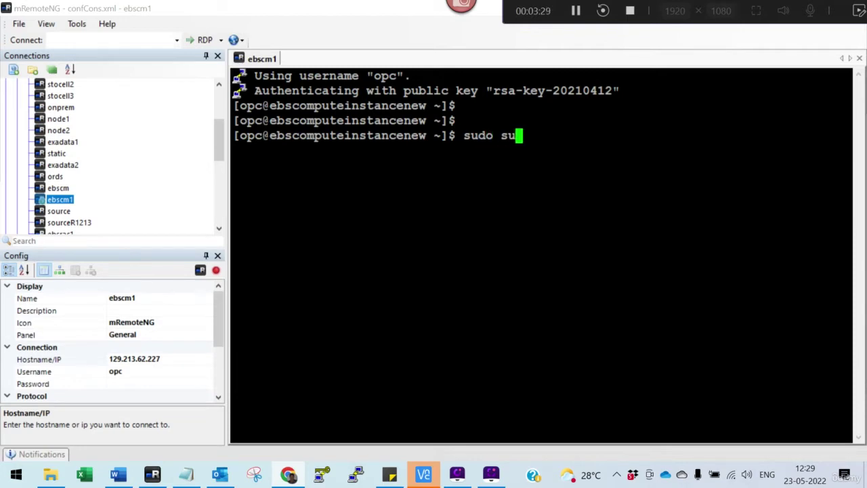
text(cle)
key(Return)
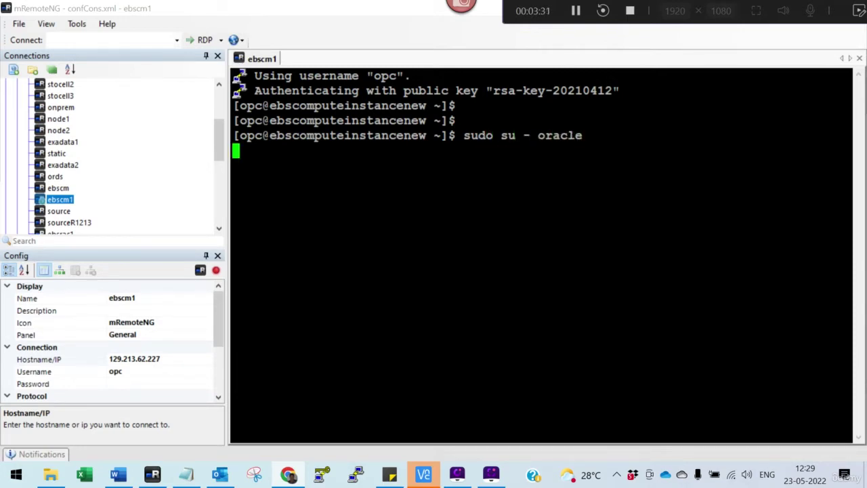
Step: Go to the Word guide's instructions for creating the .oci directory and copy the su - opc command
click(118, 474)
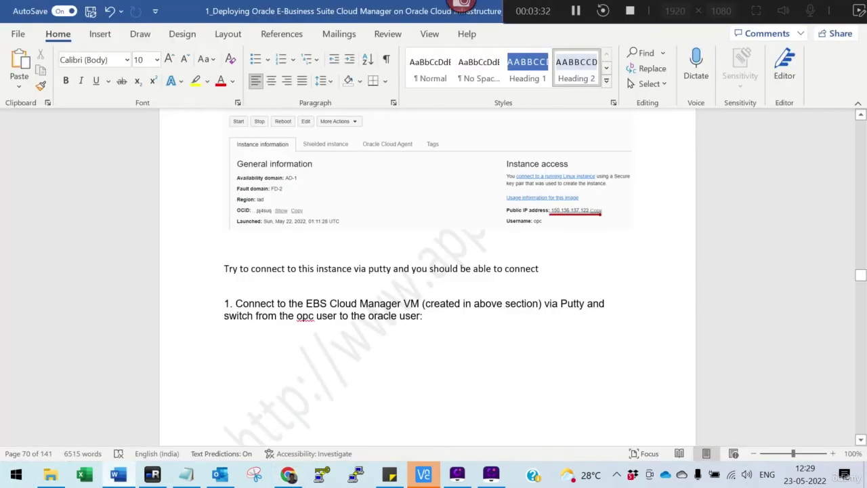
scroll(441, 291, down, 10)
scroll(480, 251, down, 15)
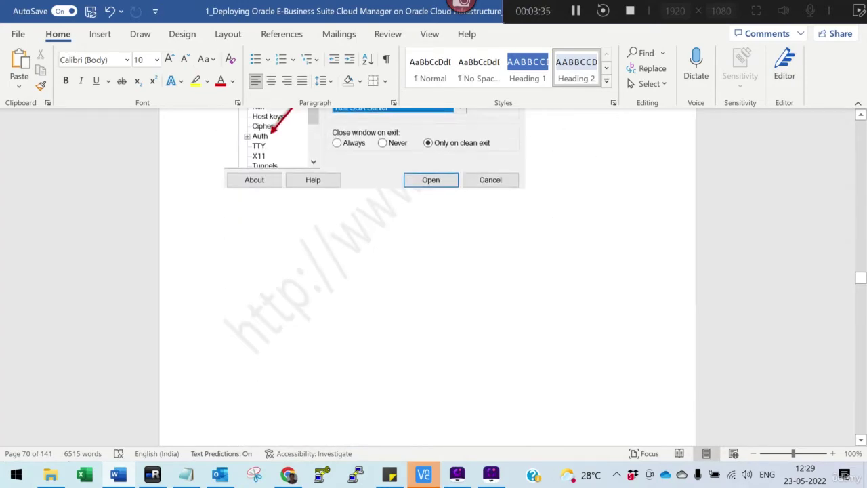
scroll(408, 249, down, 15)
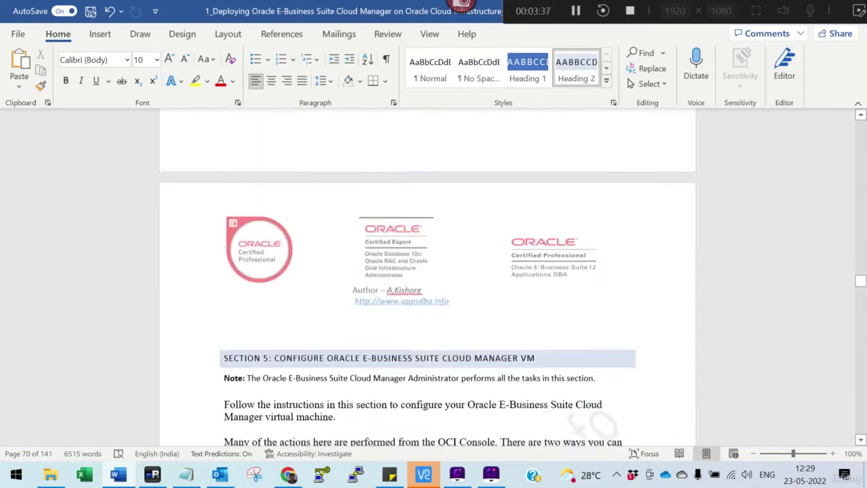
scroll(408, 249, up, 10)
scroll(408, 248, down, 5)
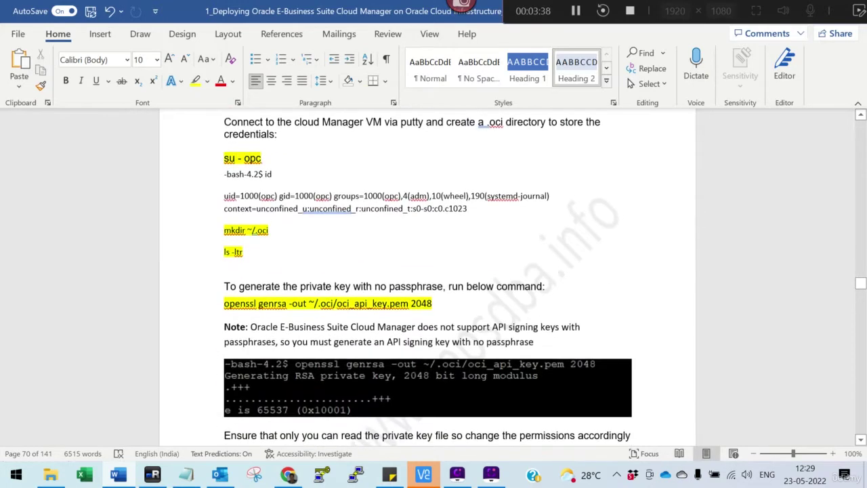
click(190, 160)
key(ctrl+c)
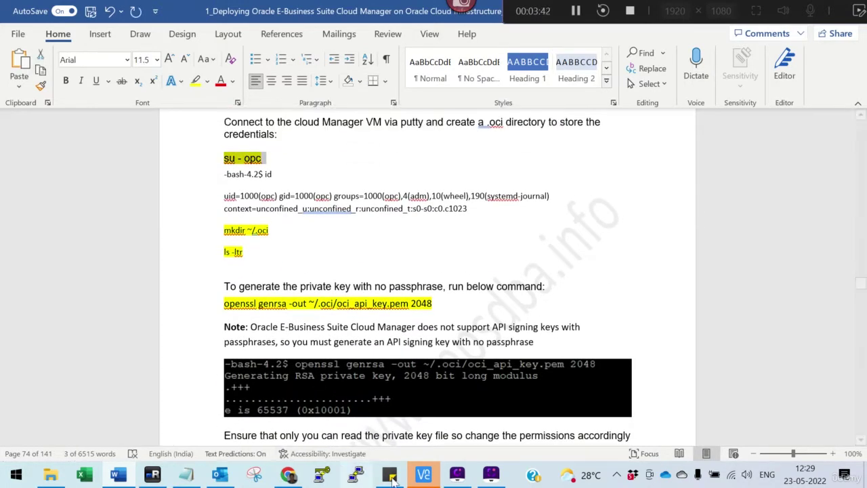
Step: Return to the ebscm1 session in mRemoteNG and exit the oracle user's shell
click(153, 474)
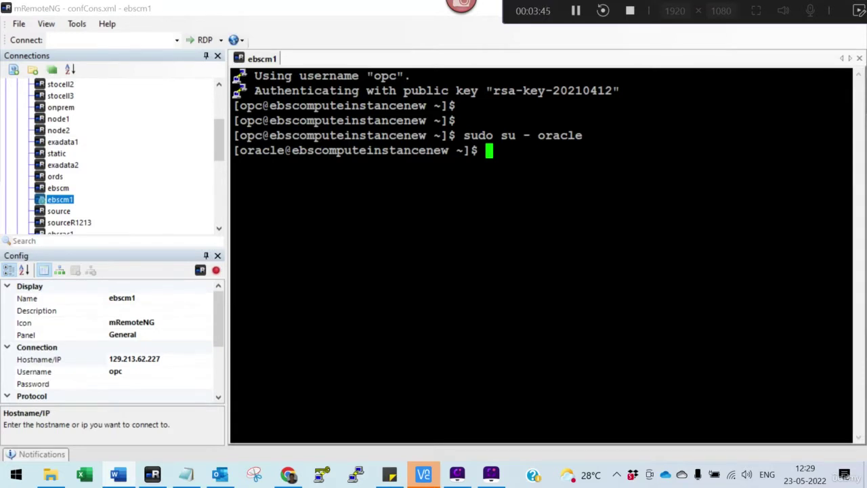
text(exit)
key(Return)
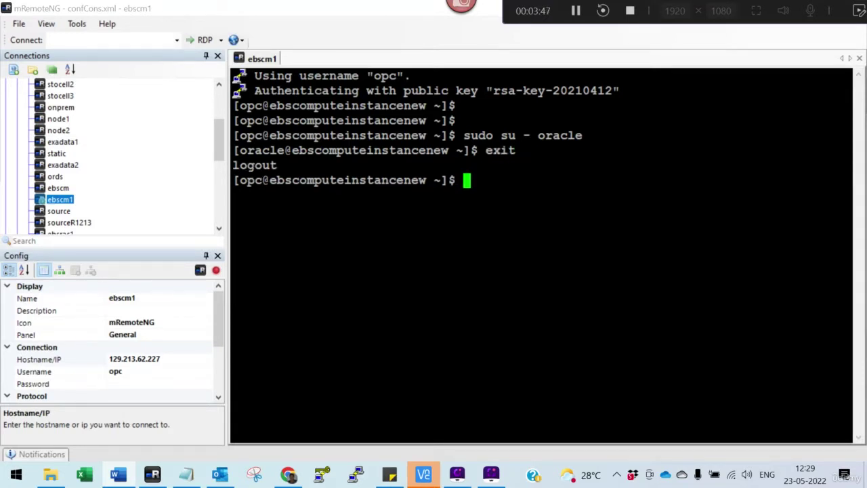
Step: Discard the pasted su - opc command, copy mkdir ~/.oci from the Word guide and run it in the ebscm1 session in mRemoteNG
key(shift+Insert)
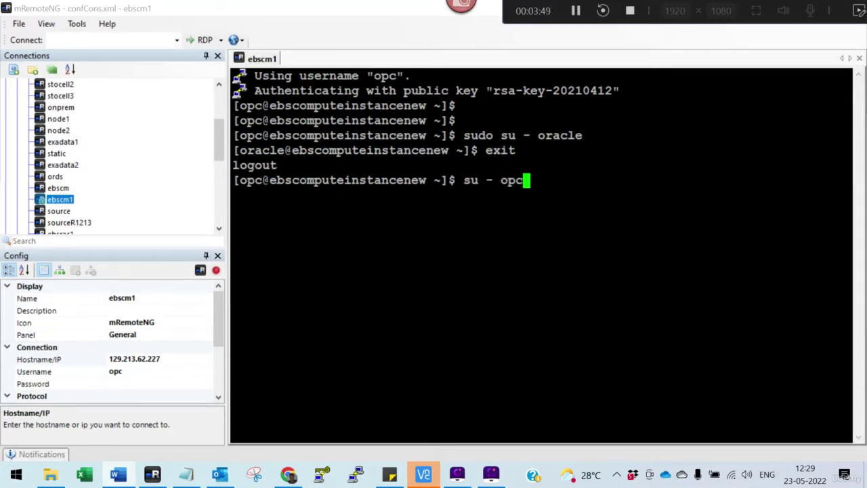
key(ctrl+c)
mouse_move(116, 475)
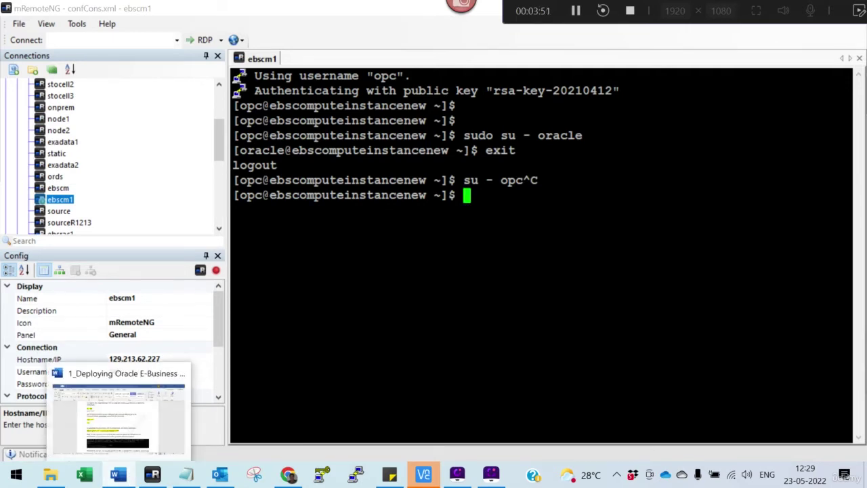
click(123, 408)
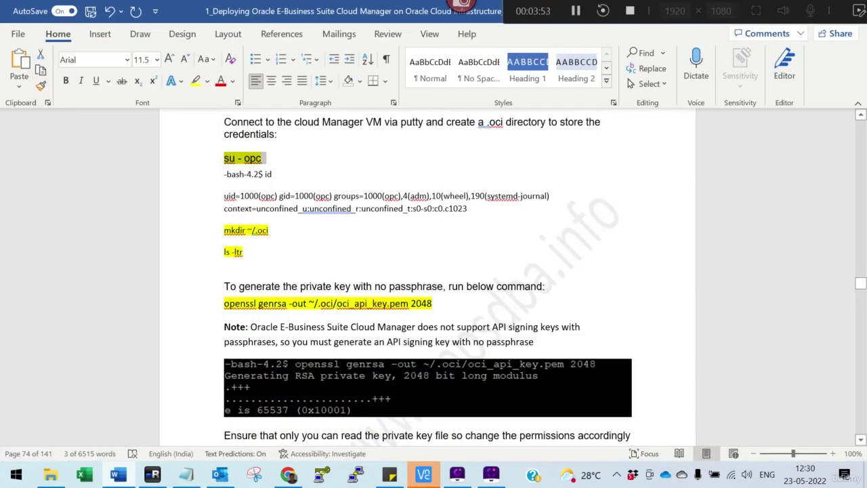
click(193, 237)
key(ctrl+c)
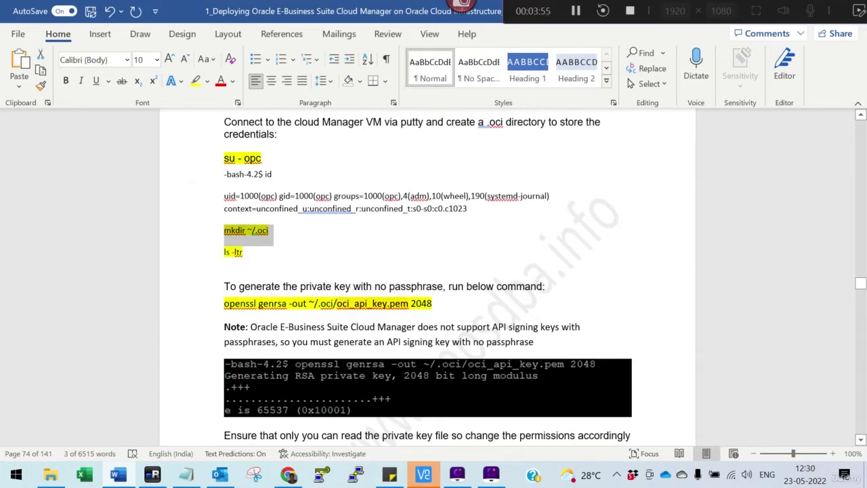
key(alt+Tab)
key(alt+Tab)
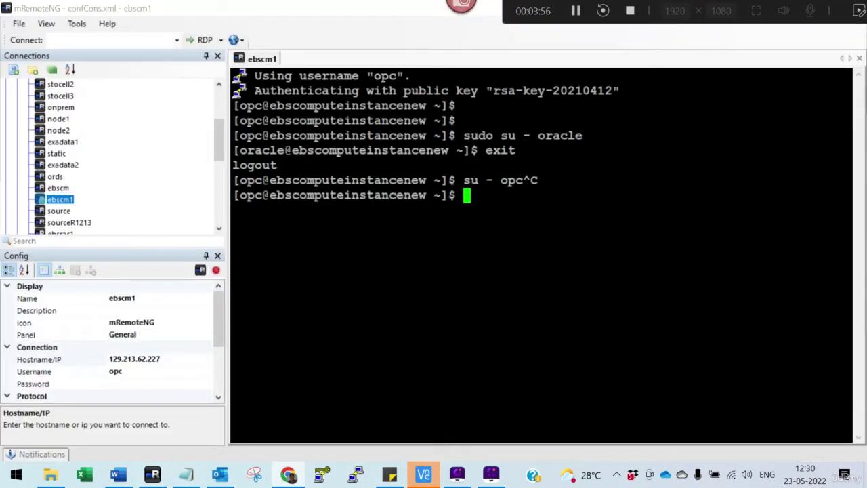
key(shift+Insert)
key(Return)
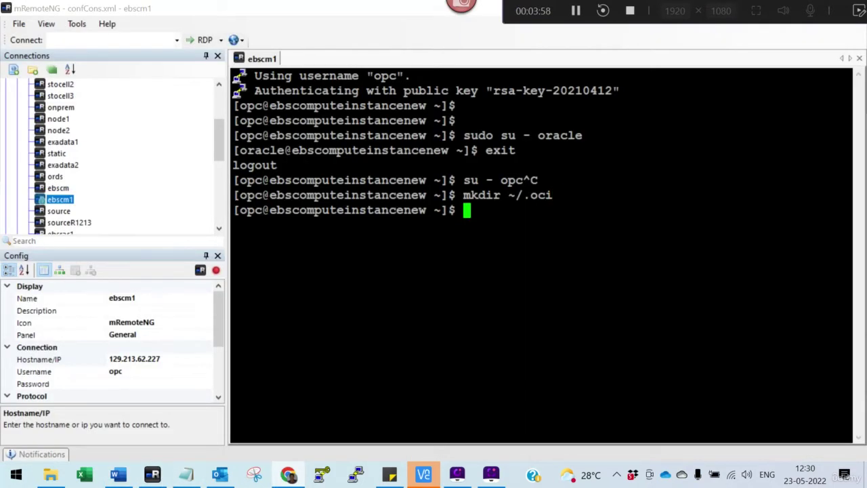
Step: Copy openssl genrsa -out ~/.oci/oci_api_key.pem 2048 from the Word guide and run it in the ebscm1 session in mRemoteNG
click(120, 477)
click(188, 305)
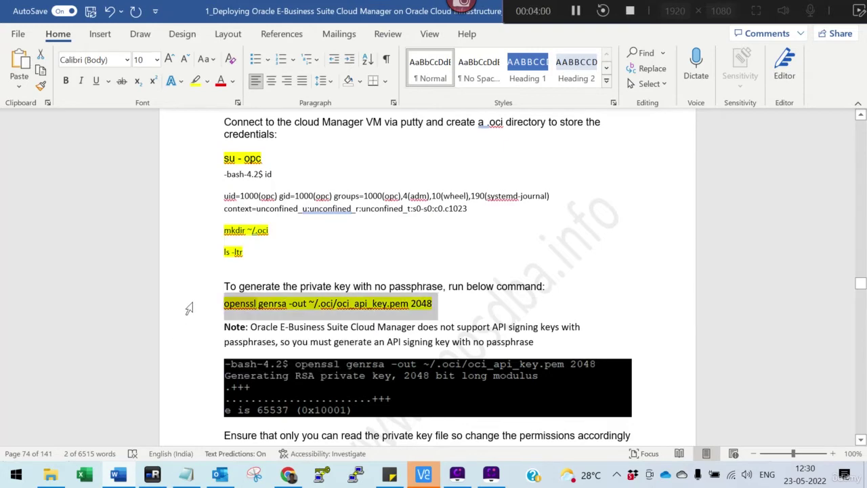
key(alt+Tab)
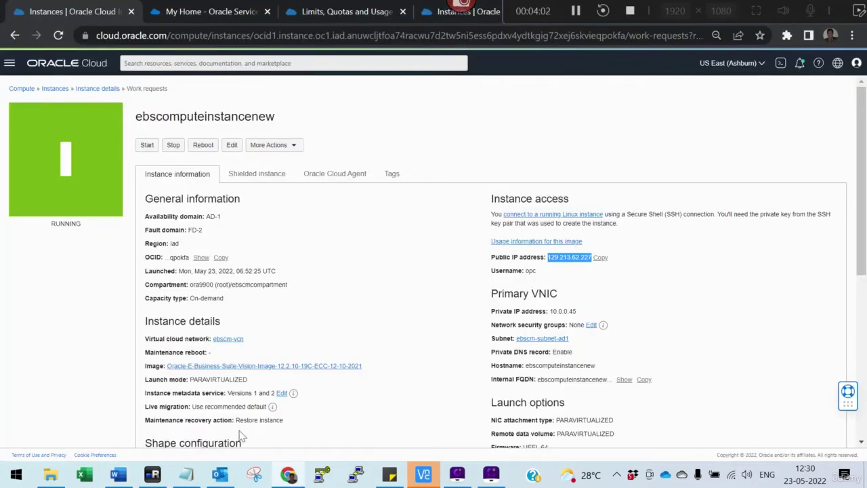
click(151, 475)
key(shift+Insert)
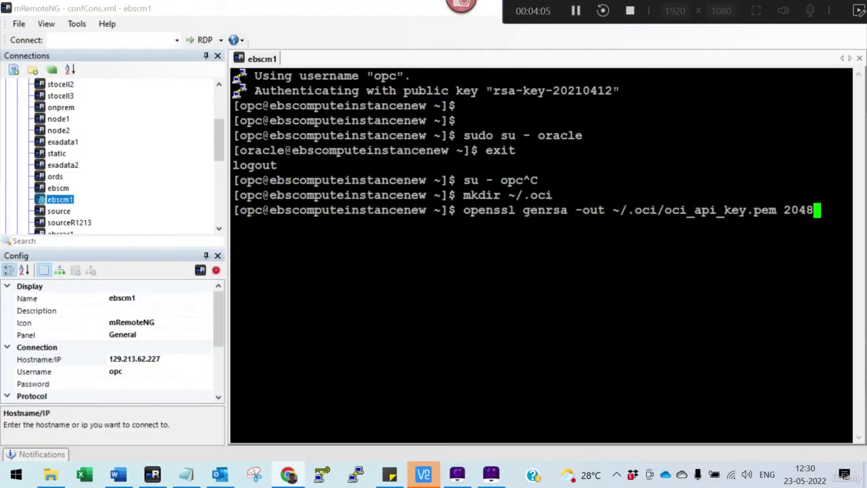
key(Return)
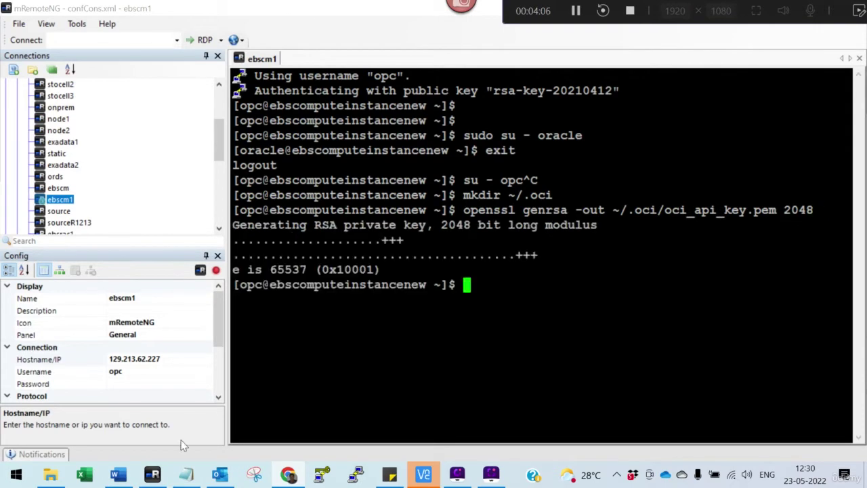
Step: Restrict the private key's permissions by running the Word guide's chmod go-rwx ~/.oci/oci_api_key.pem in the ebscm1 session in mRemoteNG
click(118, 474)
scroll(271, 387, down, 5)
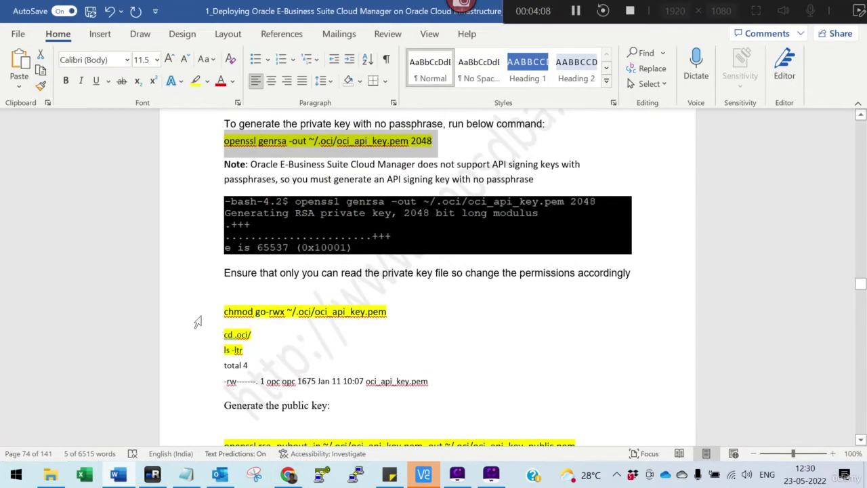
click(198, 317)
key(alt+Tab)
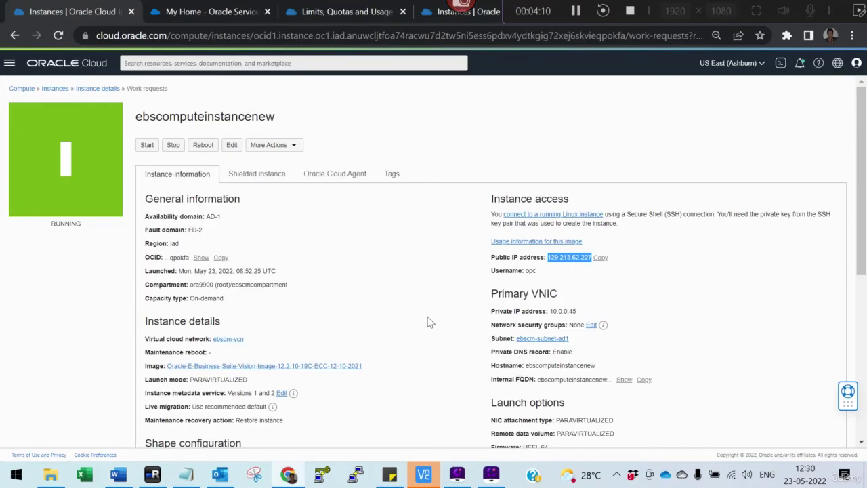
key(alt+Tab)
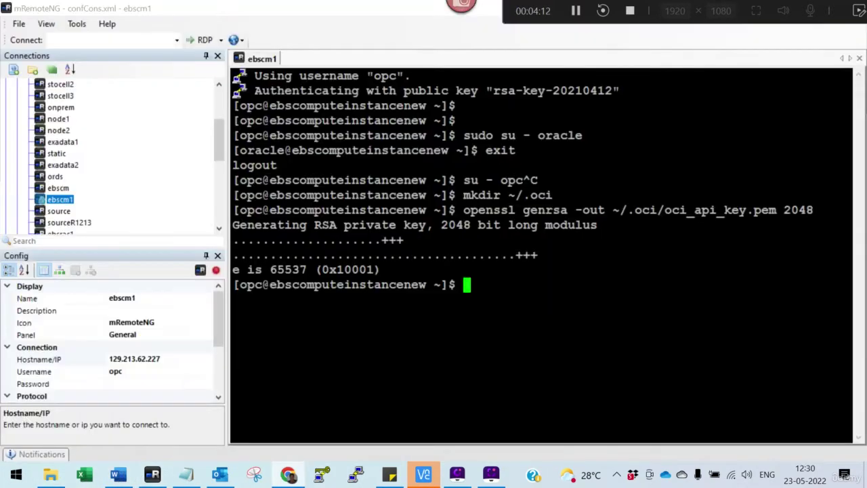
text(chmod go-rwx ~/.oci/oci_api_key.pem)
key(Return)
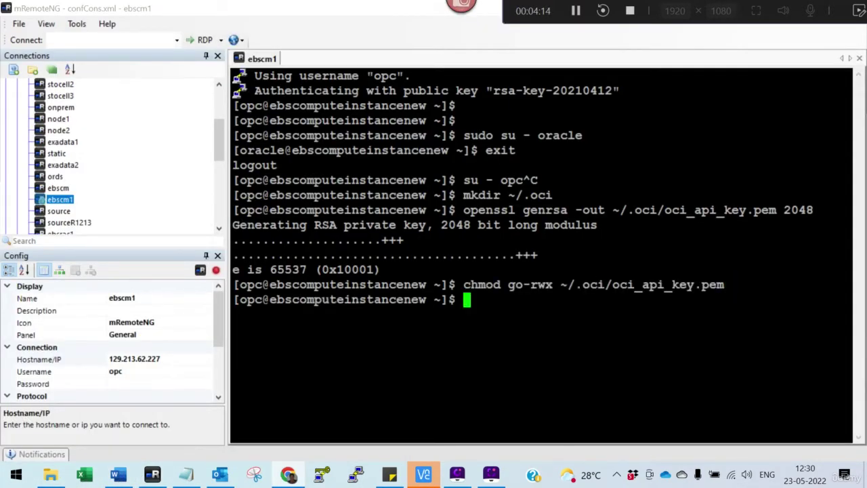
Step: Generate oci_api_key_public.pem by running the Word guide's openssl rsa -pubout command on ~/.oci/oci_api_key.pem in the ebscm1 session in mRemoteNG
click(117, 476)
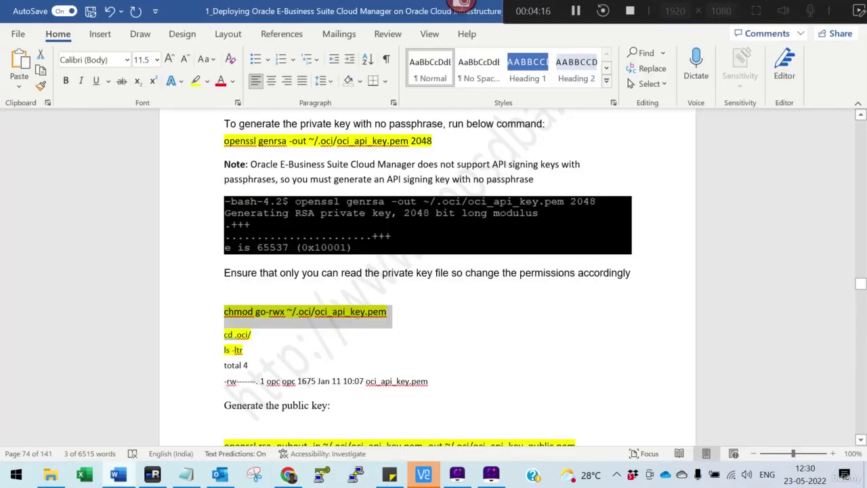
scroll(264, 305, down, 5)
click(209, 263)
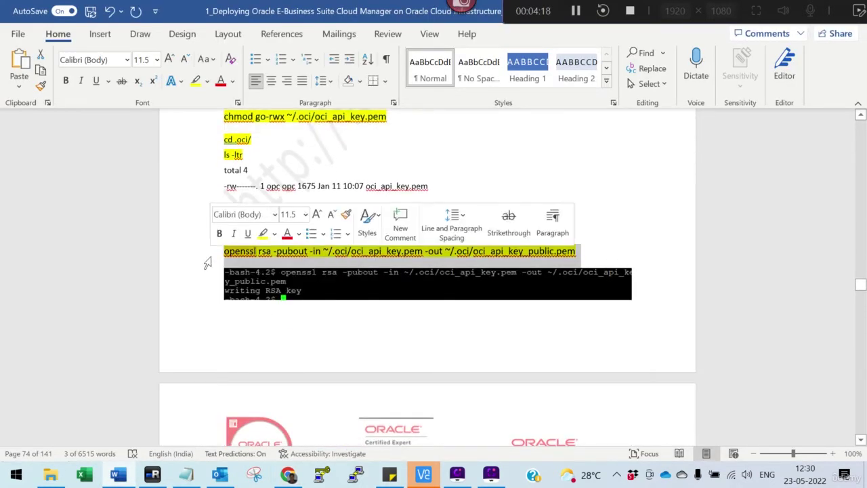
key(shift+Down)
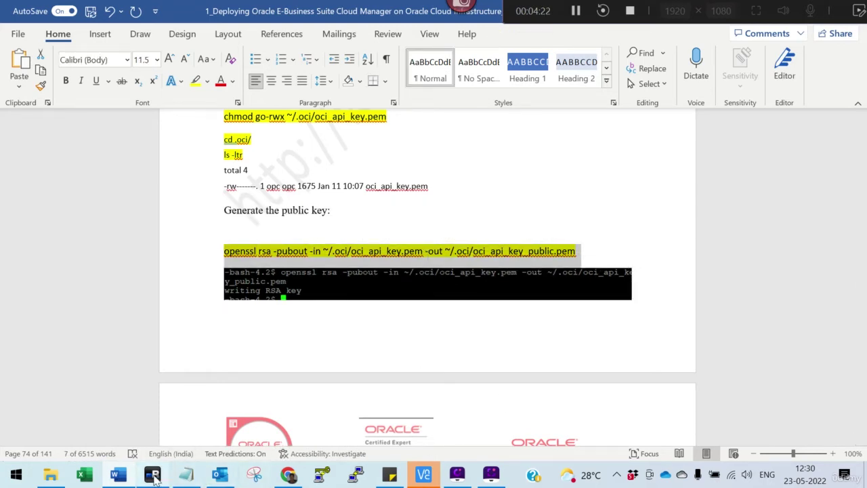
click(153, 474)
key(shift+Insert)
key(Return)
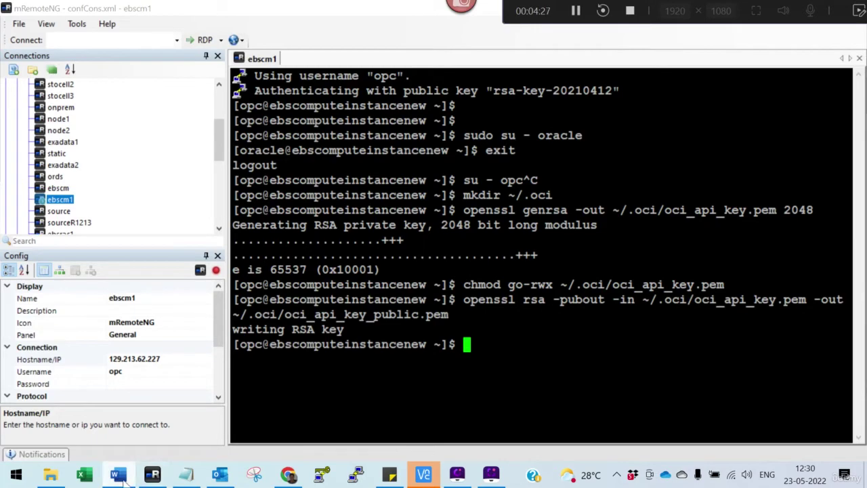
Step: Run the Word guide's cat ~/.oci/oci_api_key_public.pem in the ebscm1 session and copy the whole public key, including its BEGIN and END lines
mouse_move(124, 478)
click(123, 478)
scroll(419, 298, down, 8)
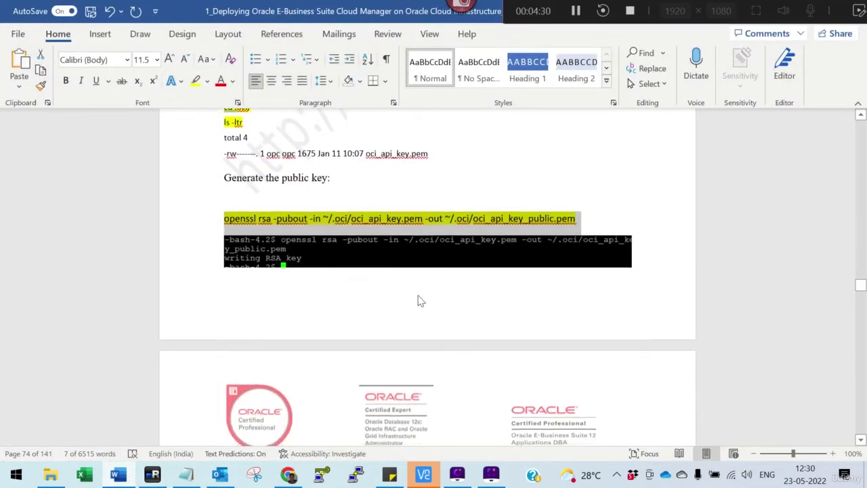
scroll(416, 296, down, 1)
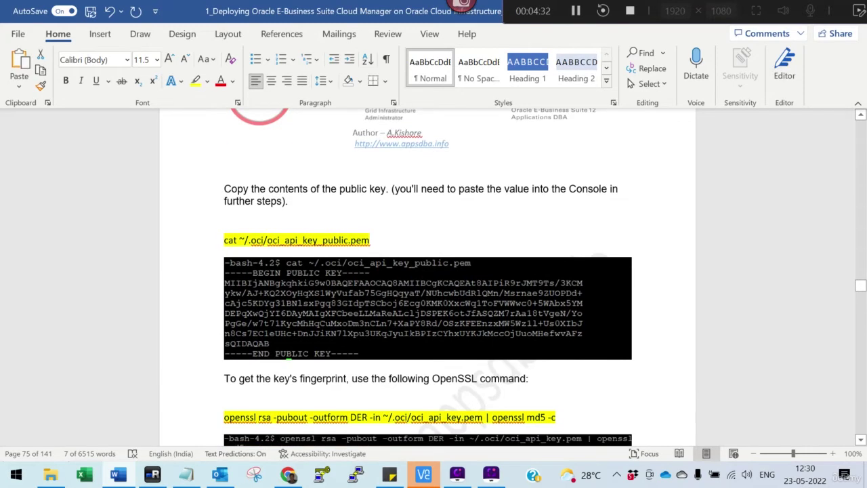
click(206, 243)
click(151, 477)
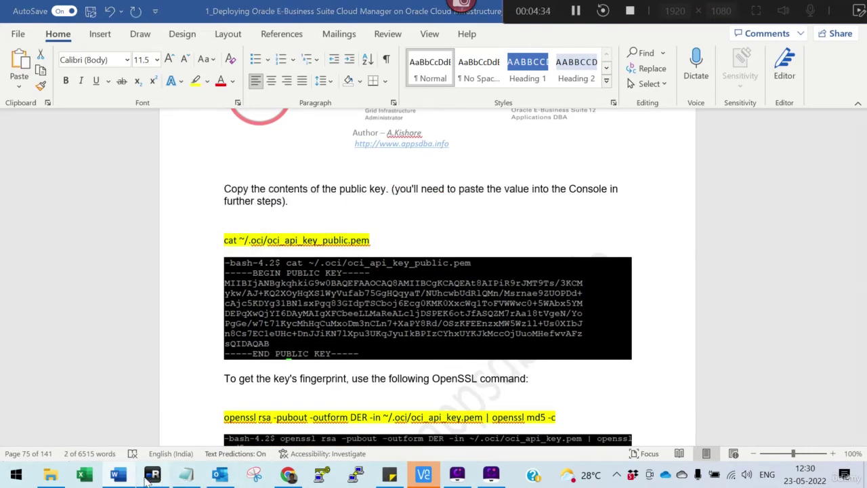
key(shift+Insert)
key(Return)
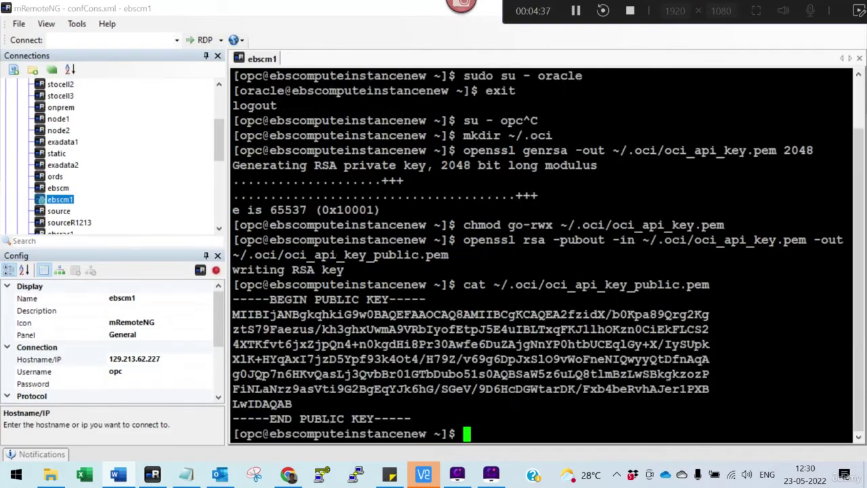
drag(232, 299, 397, 419)
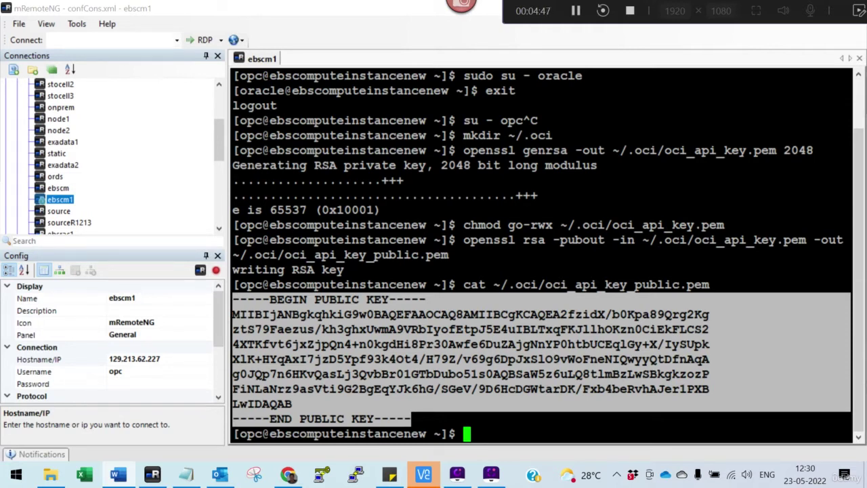
Step: Switch to Chrome, open the Oracle Identity Cloud Service admin console and open the network administrator's account among the Default domain users
click(293, 478)
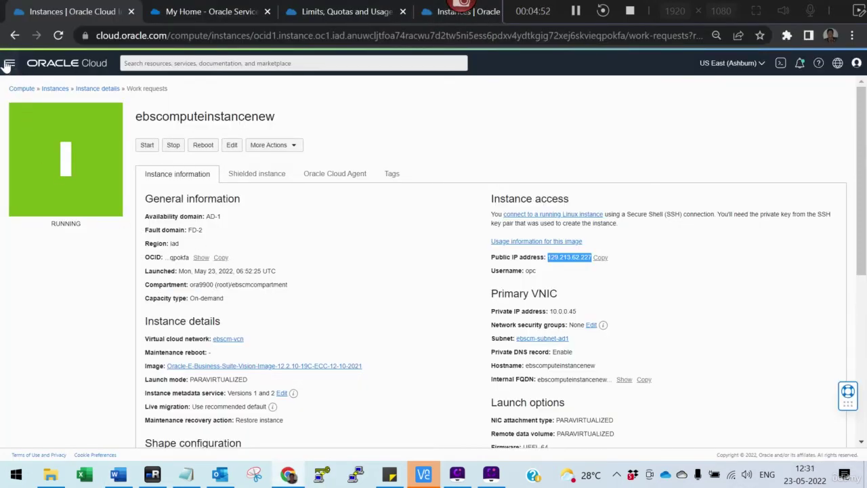
click(208, 13)
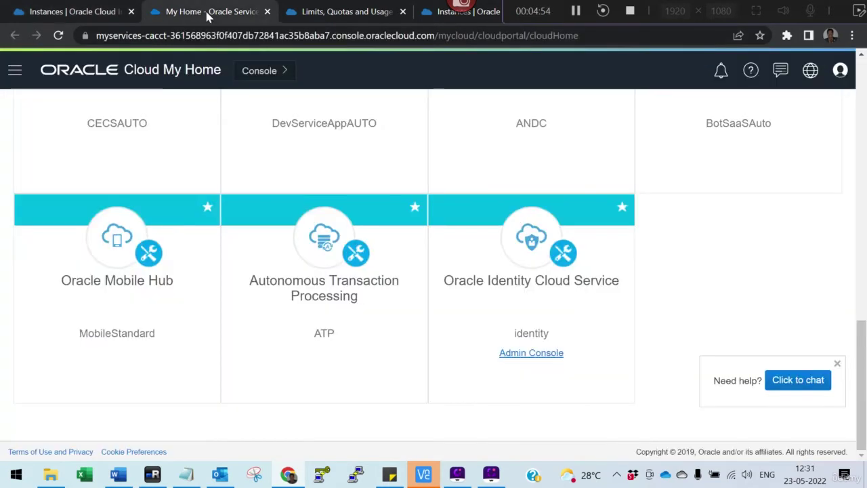
click(530, 354)
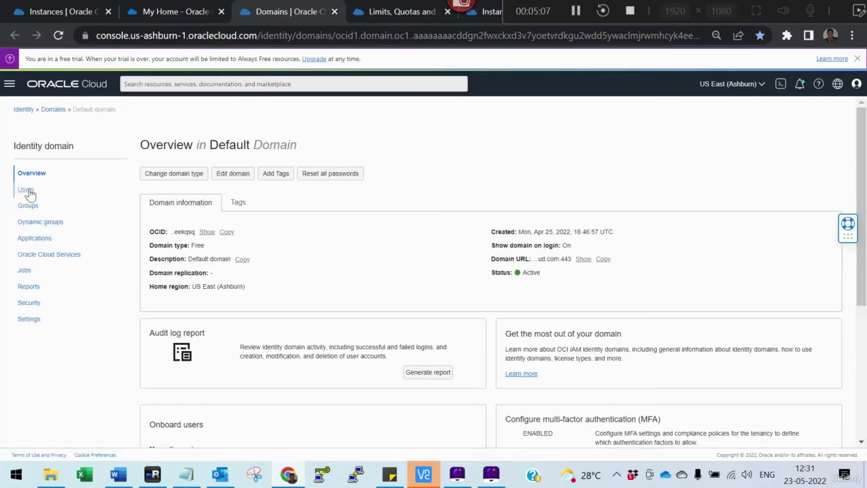
click(26, 190)
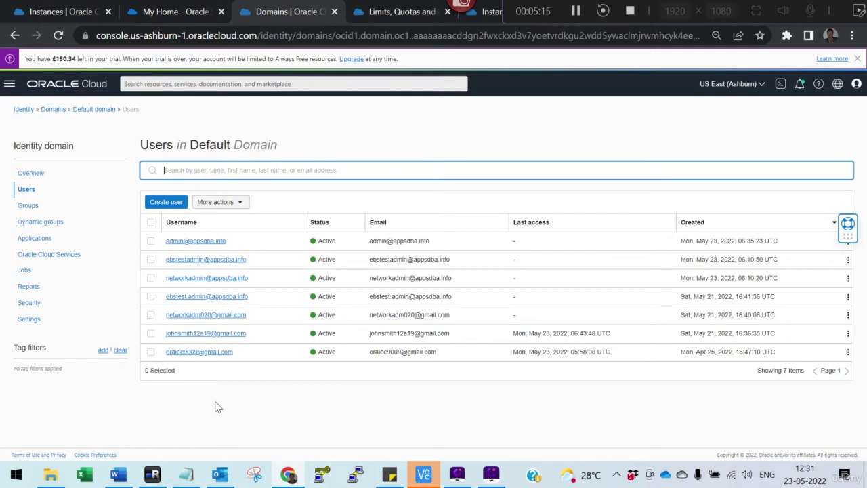
click(192, 282)
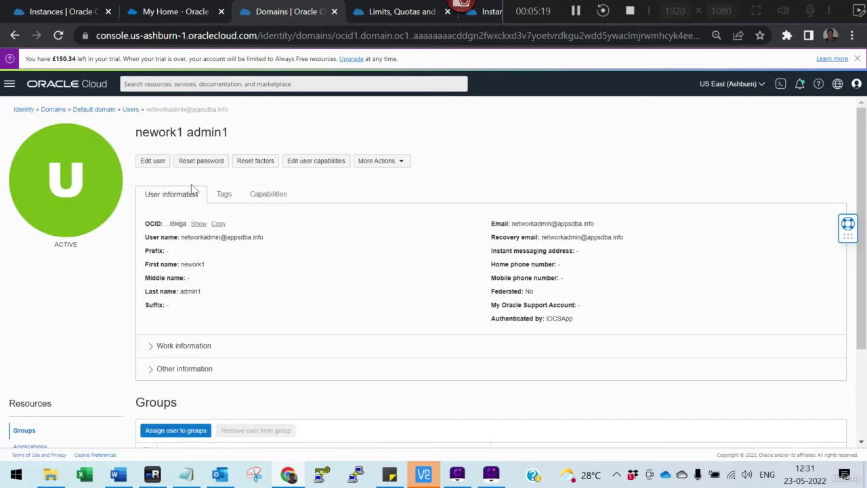
Step: Add an API key to the network administrator by pasting the copied public key into the Public key field, and close the configuration file preview
scroll(264, 326, down, 2)
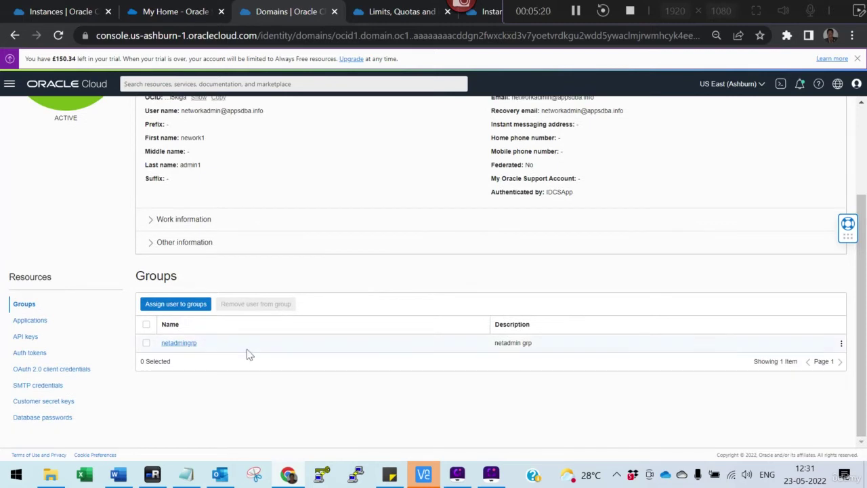
click(25, 337)
click(168, 305)
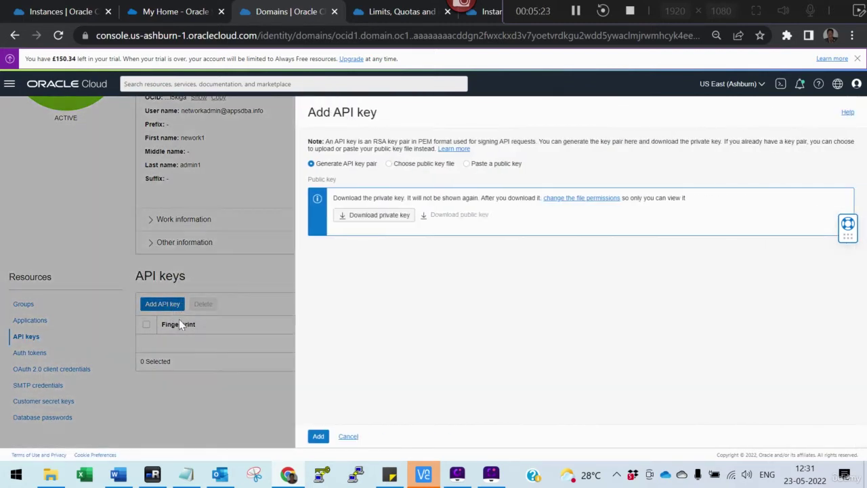
click(424, 163)
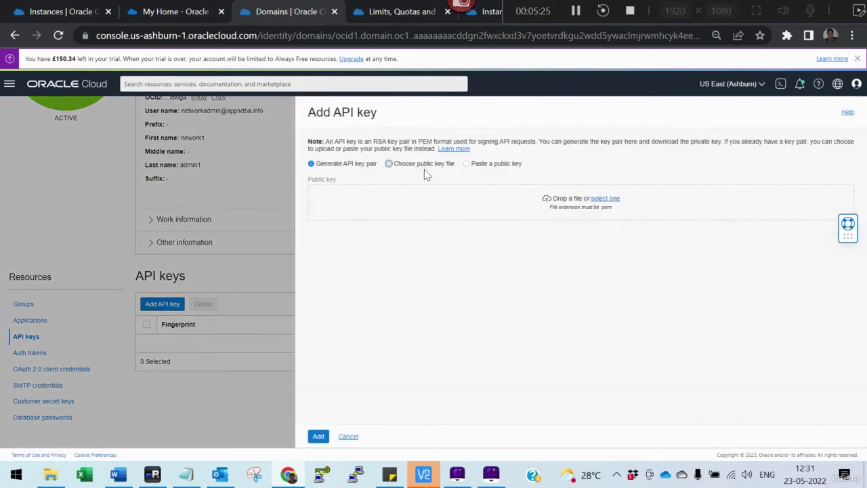
click(494, 165)
click(312, 192)
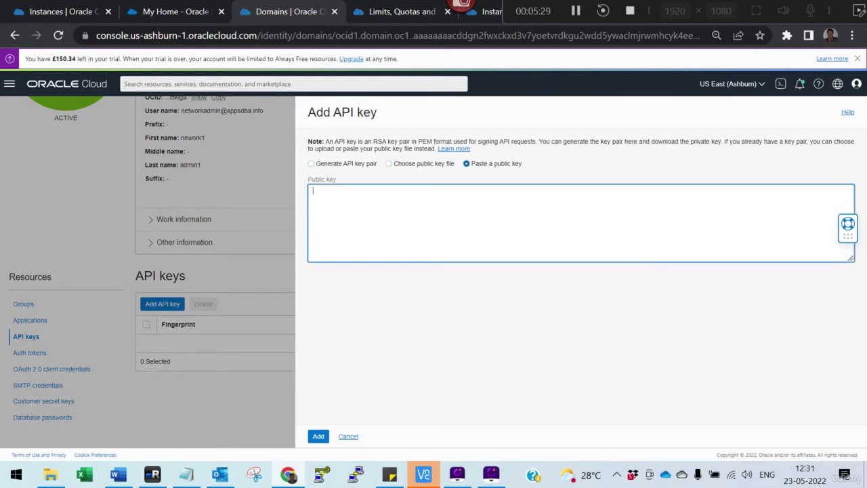
text(-----BEGIN PUBLIC KEY----- MIIBIjANBgkqhkiG9w0BAQEFAAOCAQ8AMIIBCgKCAQEA2fzidX/b0Kpa89Qrg2Kg ztS79Faezus/kh3ghxUwmA9VRblyofEtpJ5E4uIBLTxqFKJllhOKzn0CiEkFLCS2 4XTKfvt6jxZjpQn4+n0kgdHi8Pr30Awfe6DuZAjgNnYP0htbUCEqlGy+X/IySUpk XIK+HYqAxl7jzD5Ypf93k4Ot4/H79Z/v69g6DpJxSlO9vWoFneNIQwyyQtDfnAqA g0JQp7n6HKvQasLj3QvbBr01GTbDubo51s0AQBSaW5z6uLQ8tlmBzLwSBkgkzozP FINLaNrz9asVtl9G2BgEqYJk6hG/SGeV/9D6HcDGWtarDK/Fxb4beRvhAJer1PXB LwIDAQAB -----END PUBLIC KEY-----)
click(319, 437)
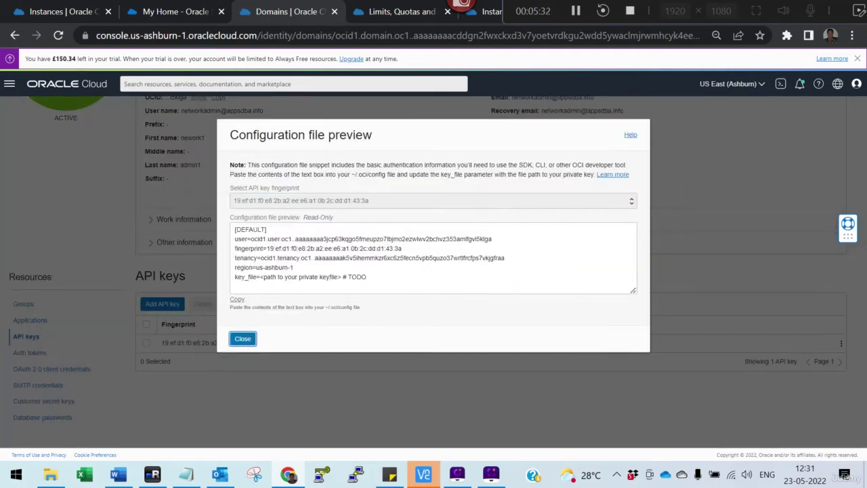
click(243, 339)
Step: Return to the Default domain's user list and open the most recently created admin user
scroll(243, 325, up, 3)
click(130, 109)
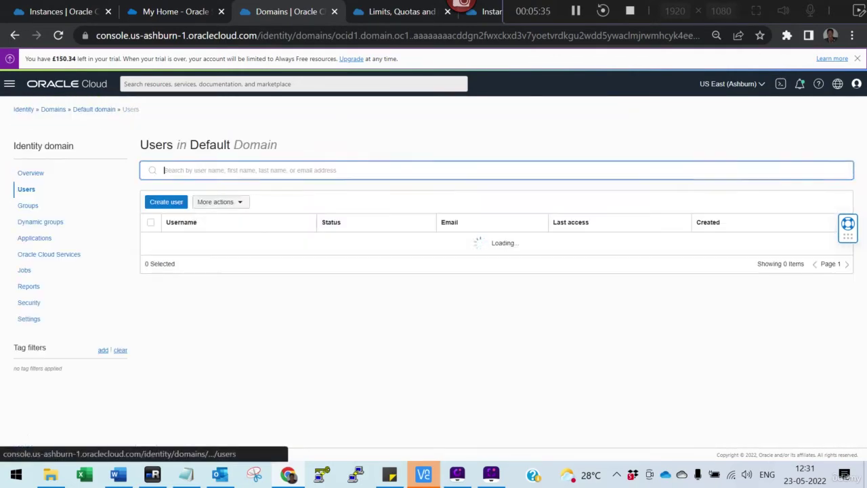
click(197, 246)
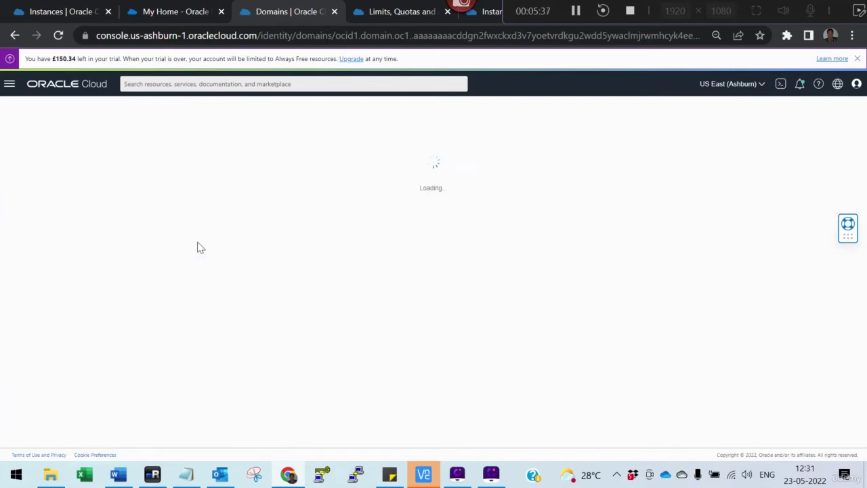
Step: Add an API key to the opened admin user by pasting the copied key into the Public key field, and close the configuration file preview
scroll(239, 257, down, 3)
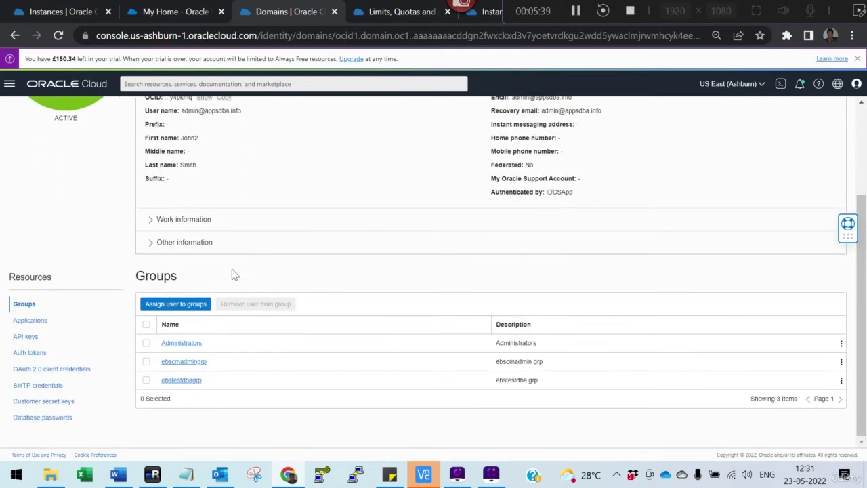
click(25, 338)
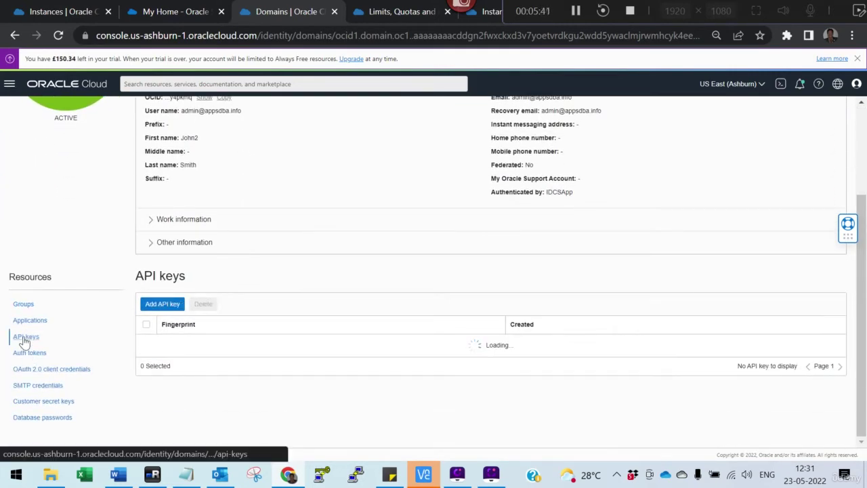
click(162, 303)
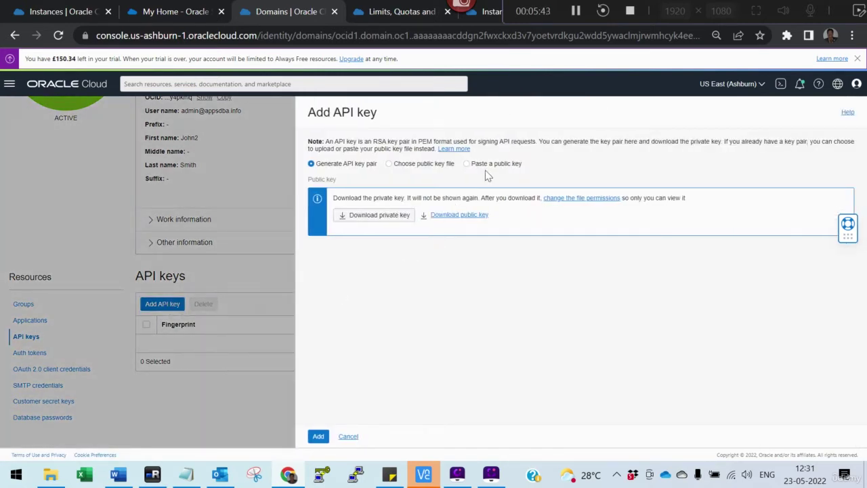
click(491, 164)
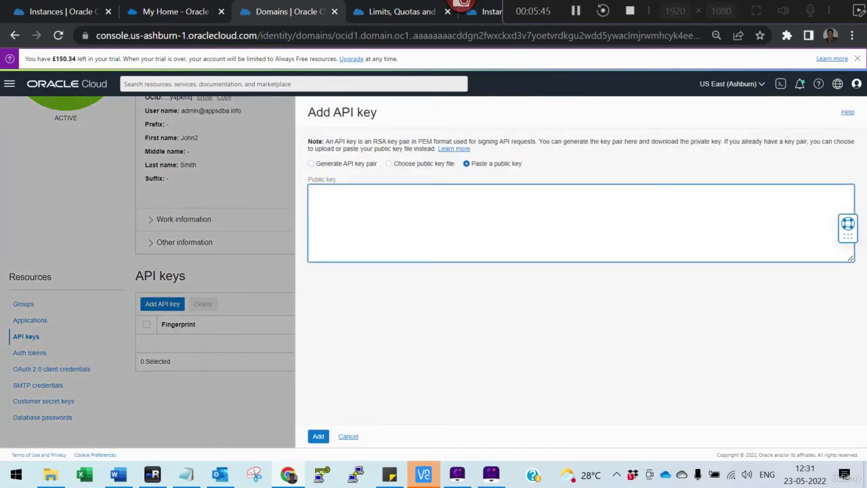
text(-----BEGIN PUBLIC KEY----- MIIBIjANBgkqhkiG9w0BAQEFAAOCAQ8AMIIBCgKCAQEA2fzidX/b0Kpa89Qrg2Kg ztS79Faezus/kh3ghxUwmA9VRbIyofEtpJ5E4uIBLTxqFKJllhOKzn0CiEkFLCS2 4XTKfvt6jxZjpQn4+n0kgdHi8Pr30Awfe6DuZAjgNnYP0htbUCEqlGy+X/IySUpk XIK+HYqAxl7jzD5Ypf93k4Ot4/H79Z/v69g6DpJxSIO9vWoFneNIQwyyQtDfnAqA g0JQp7n6HKvQasLj3QvbBr01GTbDubo51s0AQBSaW5z6uLQ8tlmBzLwSBkgkzozP FiNLaNrz9asVtI9G2BgEqYJk6hG/SGeV/9D6HcDGWtarDK/Fxb4beRvhAJer1PXB LwIDAQAB -----END PUBLIC KEY-----)
click(318, 437)
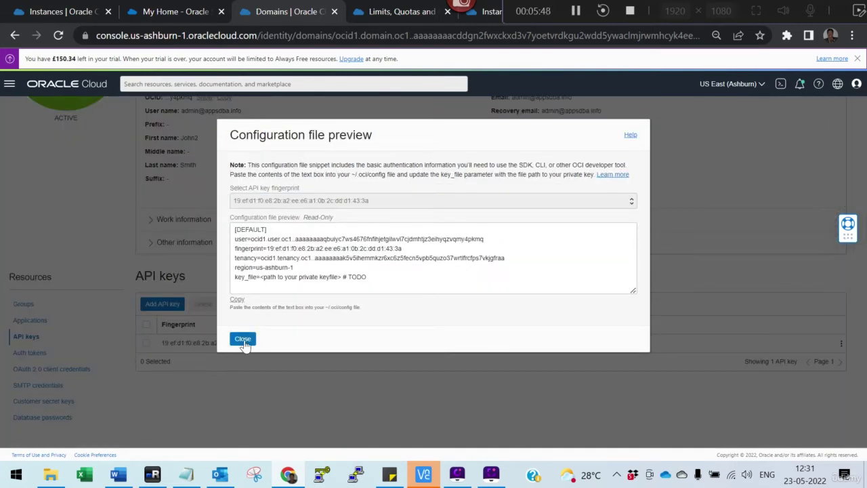
click(243, 339)
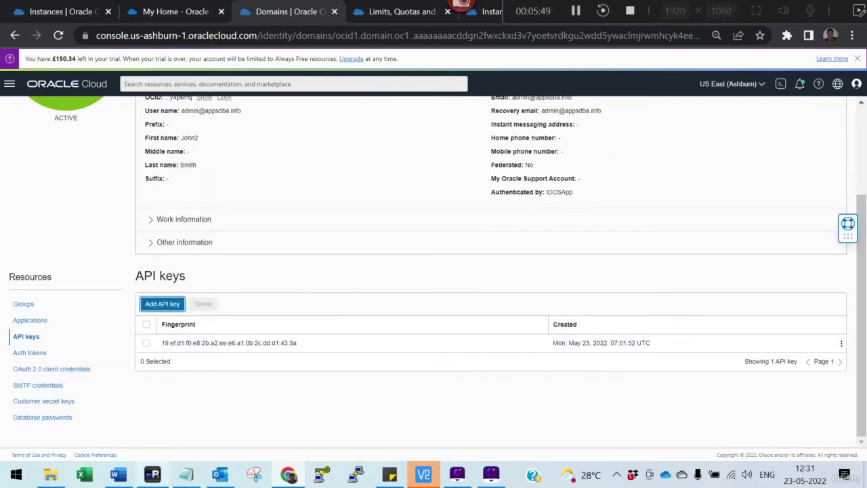
Step: Copy the Word guide's four commands from cd /home through sudo chown oracle:opc oci_api_key.pem and run them in the ebscm1 session in mRemoteNG
click(118, 475)
scroll(477, 305, down, 5)
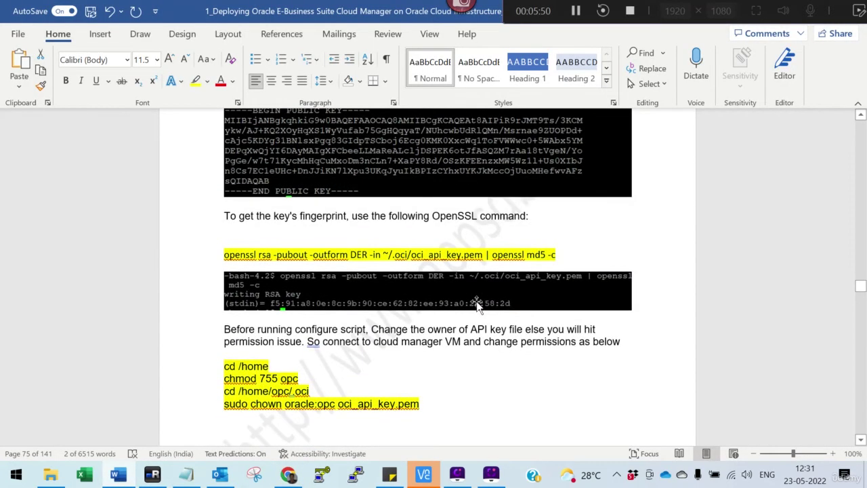
drag(224, 229, 224, 203)
key(ctrl+c)
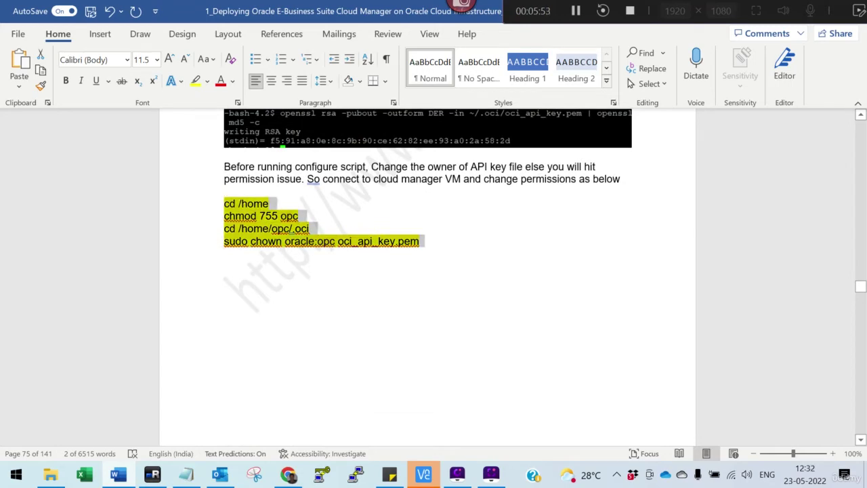
click(153, 475)
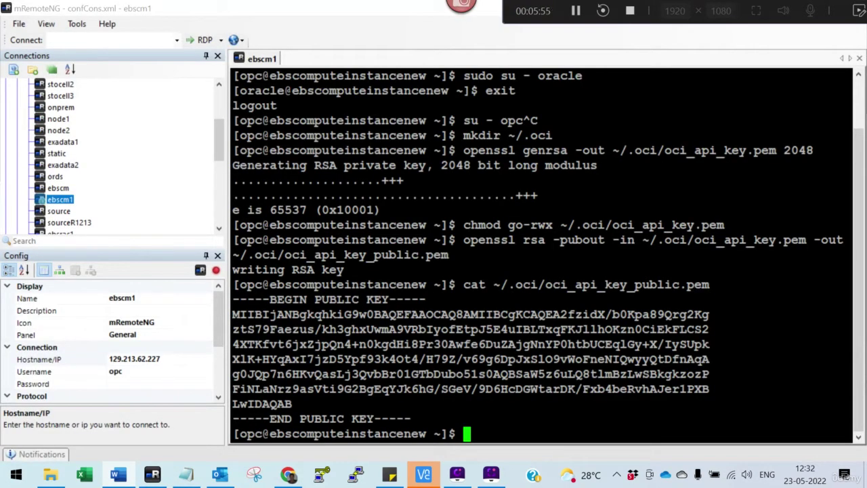
key(shift+Insert)
key(Return)
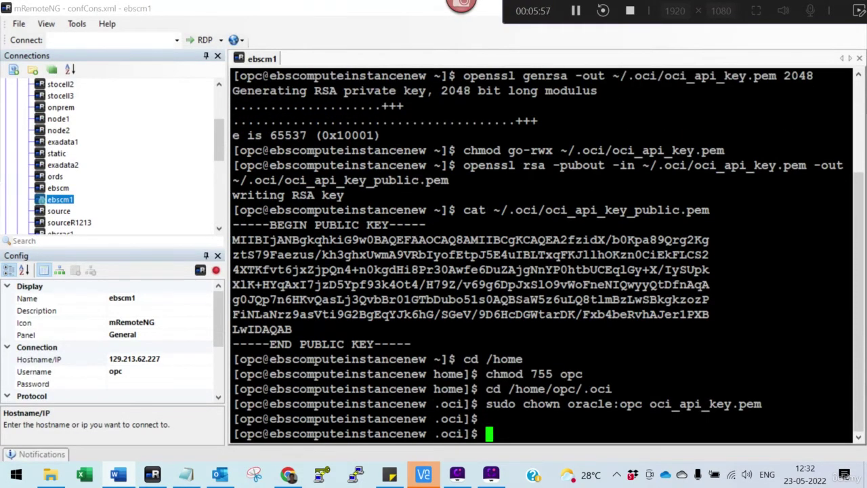
Step: Try to display the private key file as opc with cat oci_api_key.pem
drag(650, 403, 762, 404)
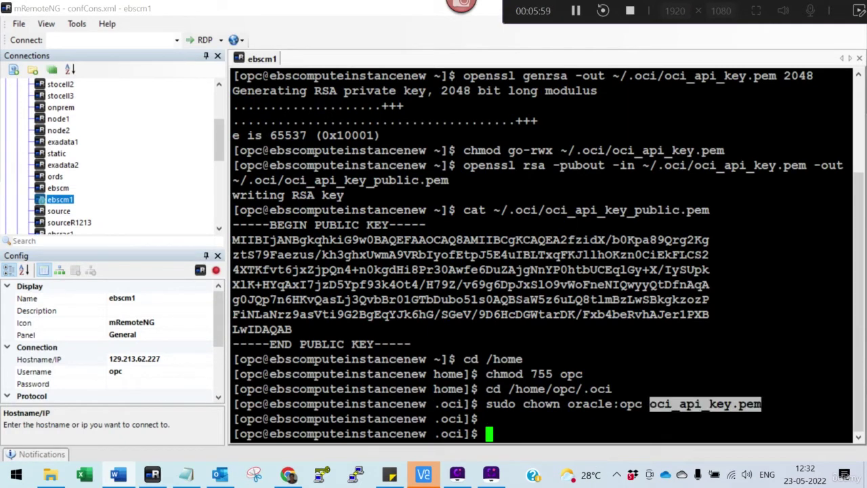
text(cat)
text(oci_api_key.pem)
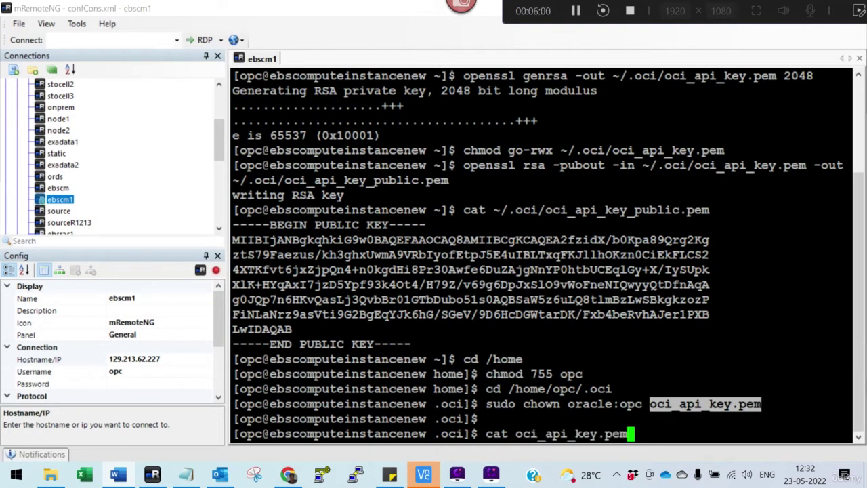
key(Return)
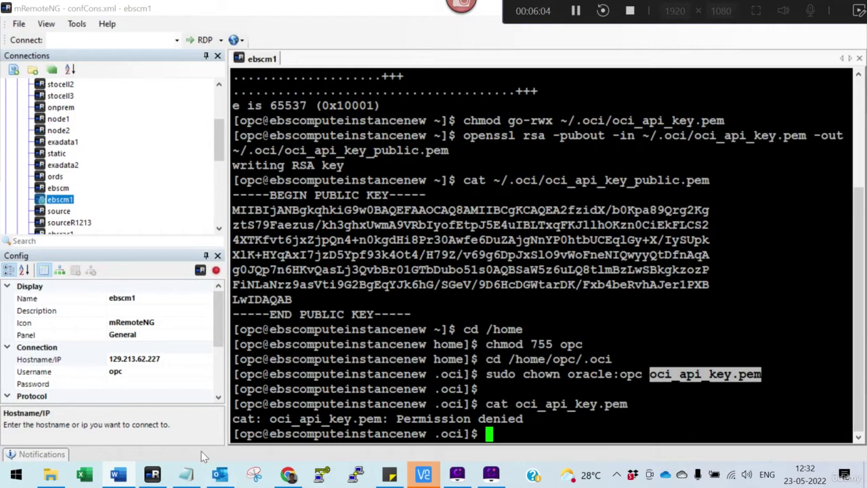
Step: Switch to the Word guide and read on past the API key pages to the Load Balancers section
click(119, 476)
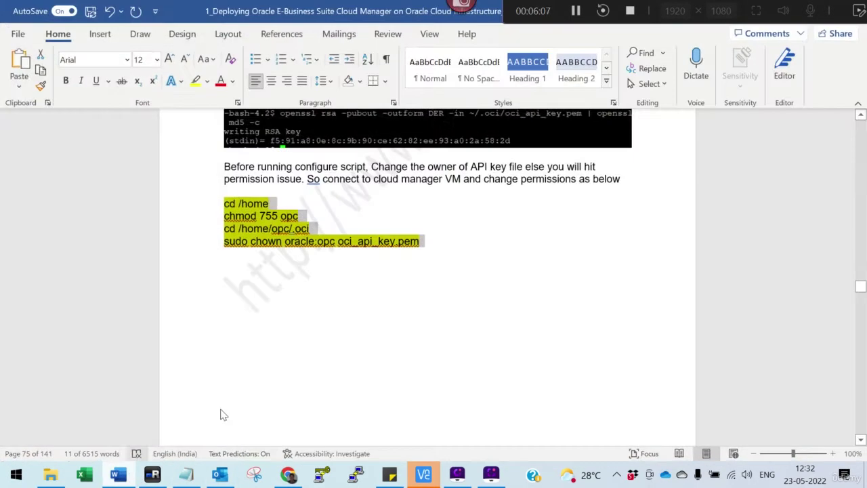
scroll(443, 305, down, 6)
scroll(442, 308, down, 10)
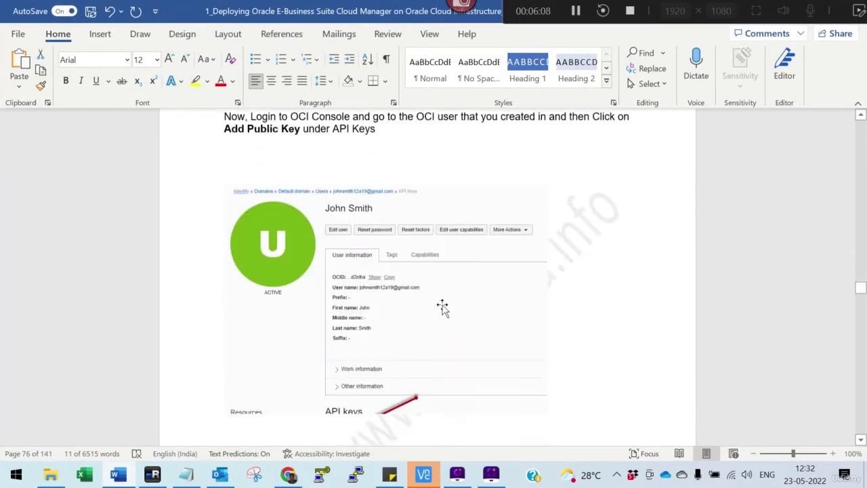
scroll(440, 315, up, 5)
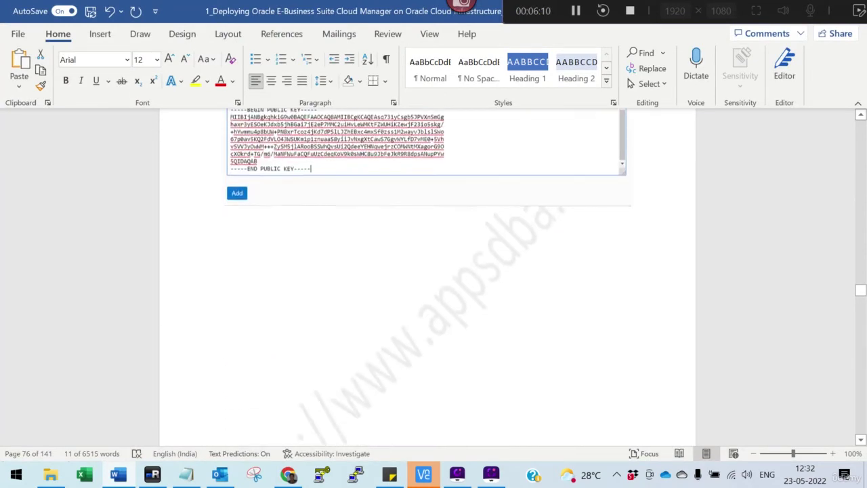
scroll(440, 315, down, 10)
scroll(441, 317, down, 15)
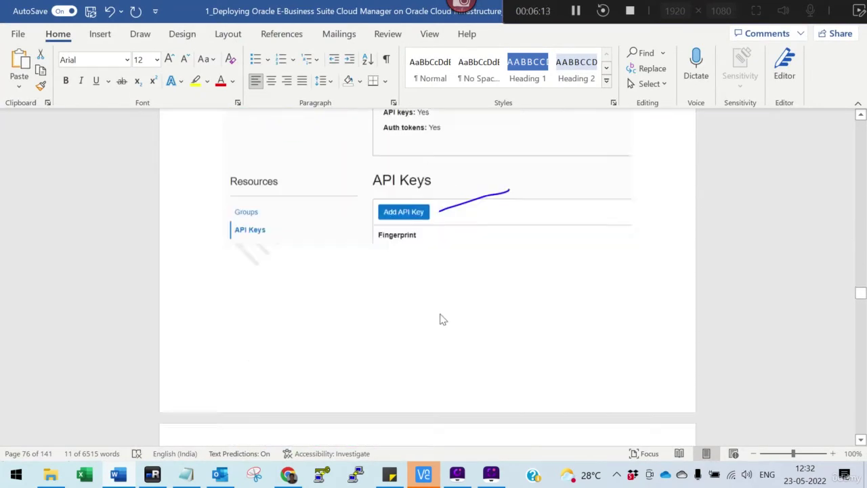
scroll(441, 319, down, 5)
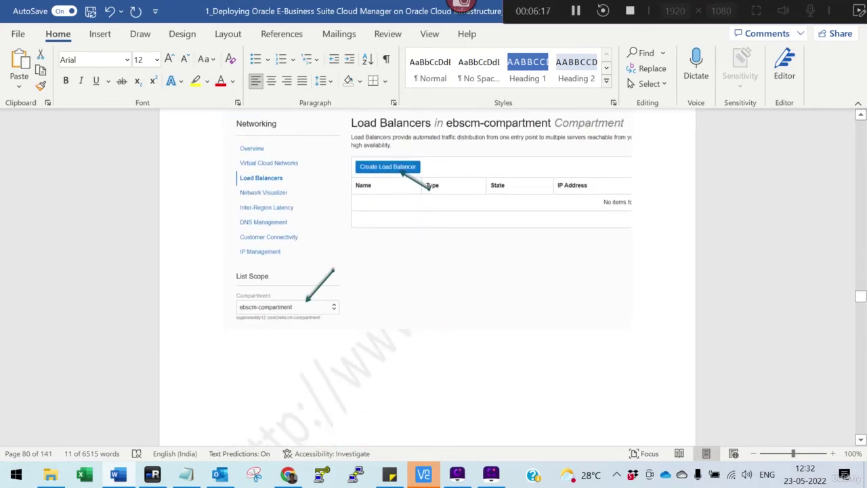
Step: Switch to Chrome and open the Load Balancers page under Networking in the Oracle Cloud console
mouse_move(289, 474)
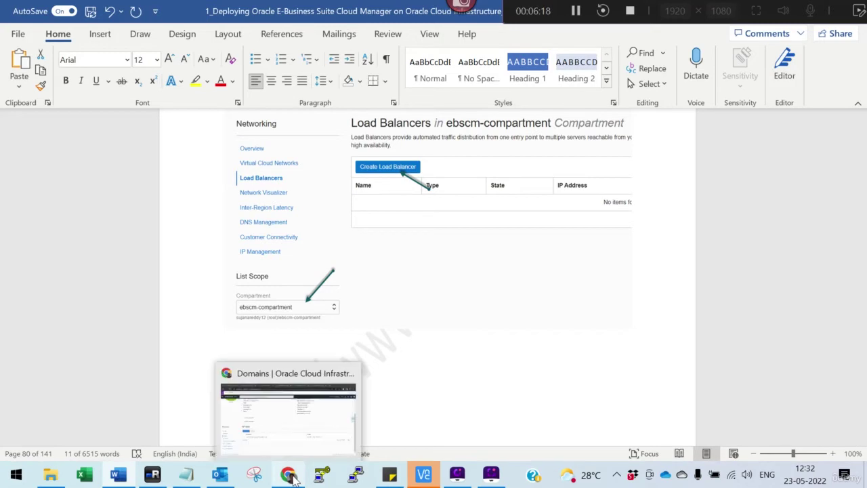
click(299, 449)
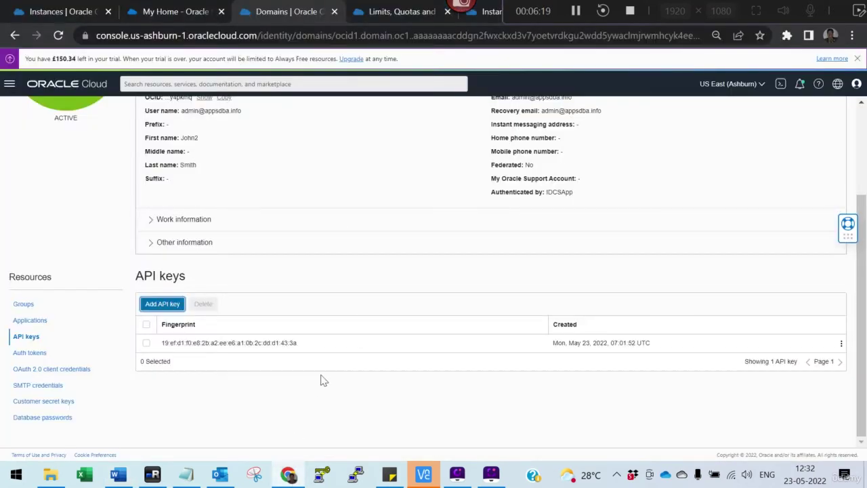
click(10, 84)
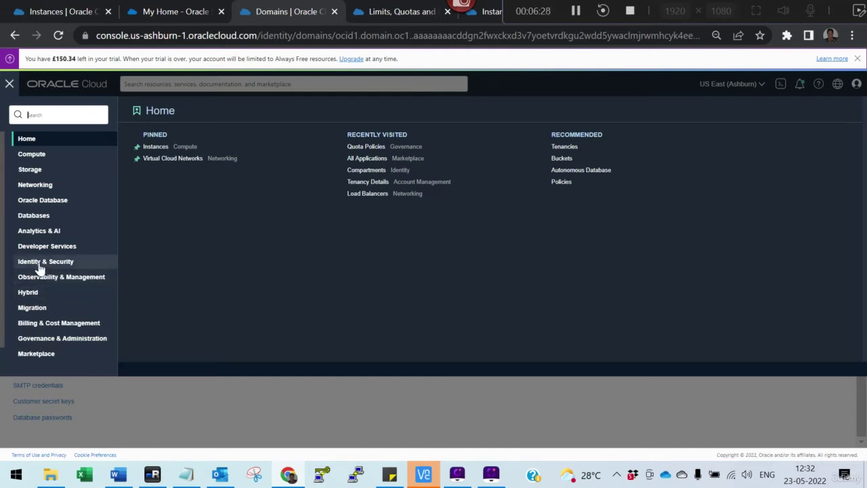
click(37, 186)
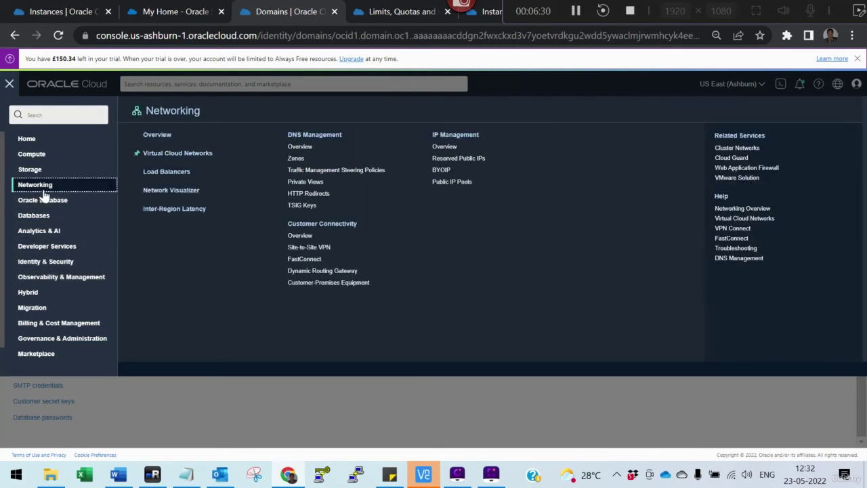
click(175, 174)
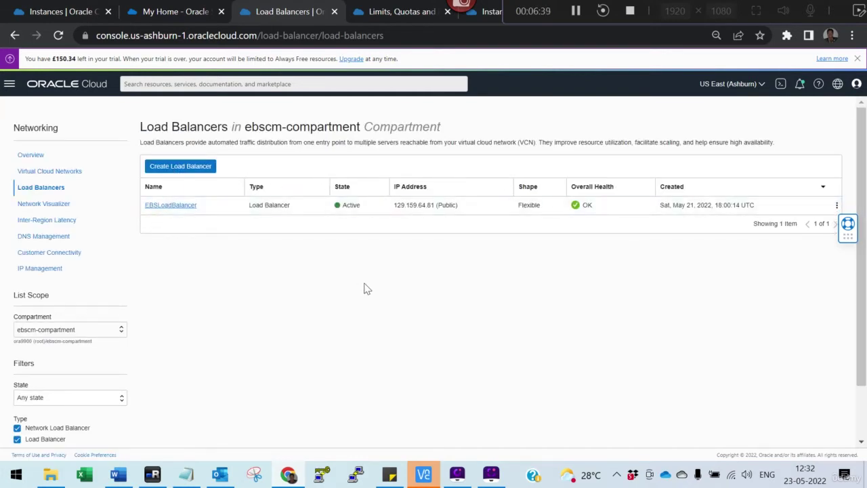
Step: Set the list compartment to ebscmcompartment and start creating a load balancer of the Load Balancer type
click(80, 335)
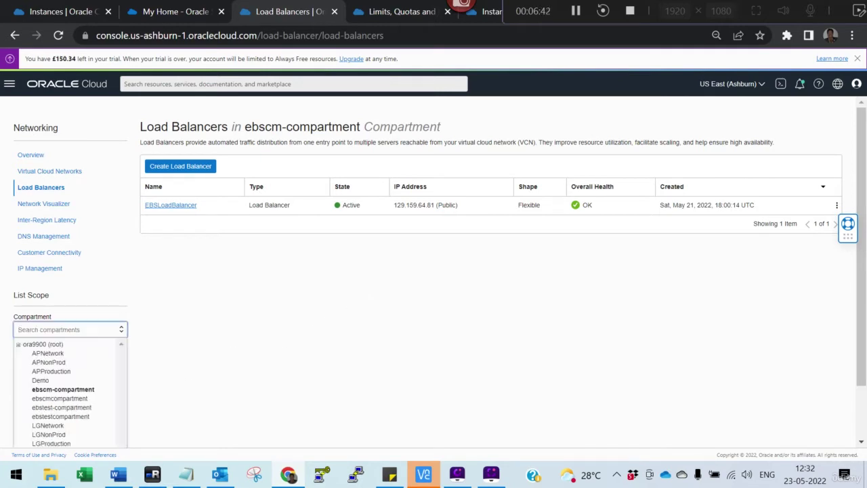
click(72, 399)
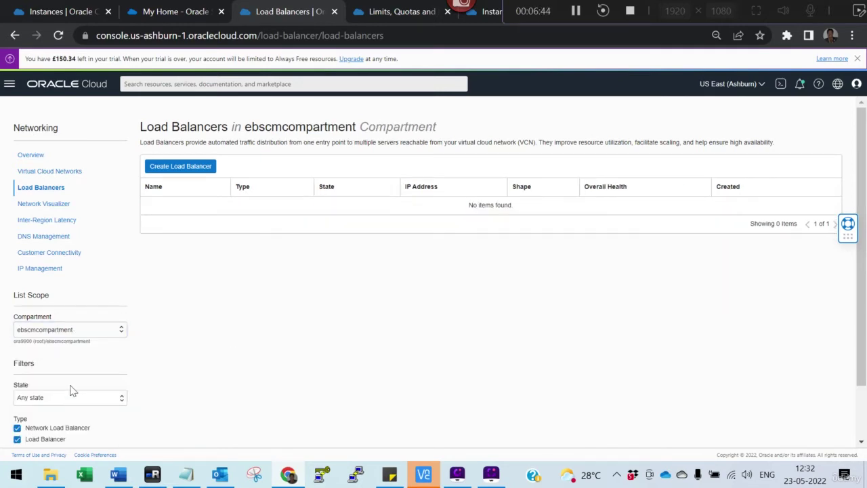
click(177, 170)
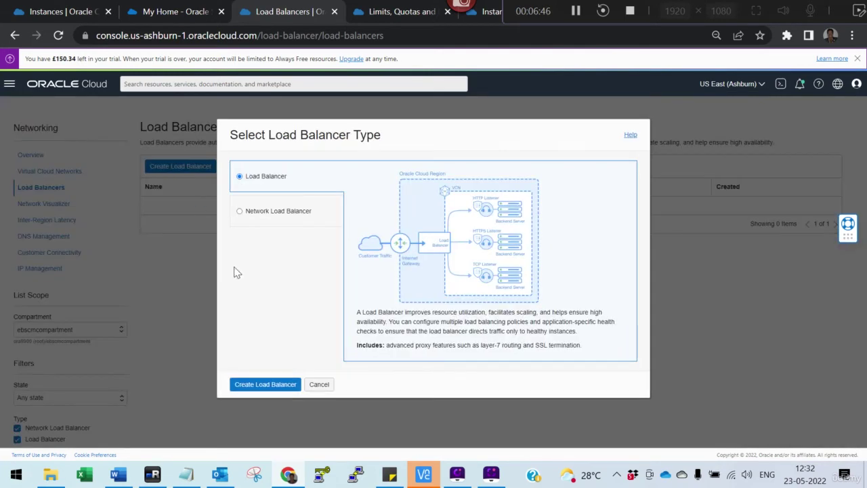
click(265, 385)
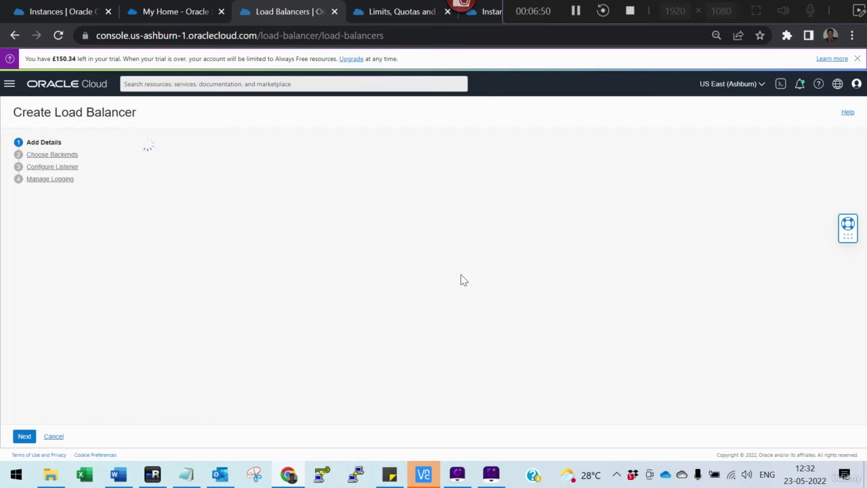
Step: Compare the load balancer's Add Details form with the name, visibility and IP address settings shown in the Word guide
scroll(458, 291, down, 3)
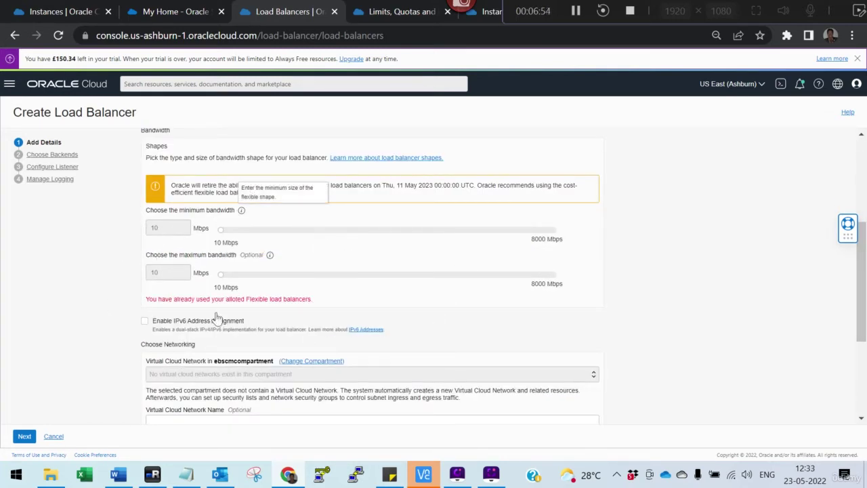
scroll(337, 267, up, 3)
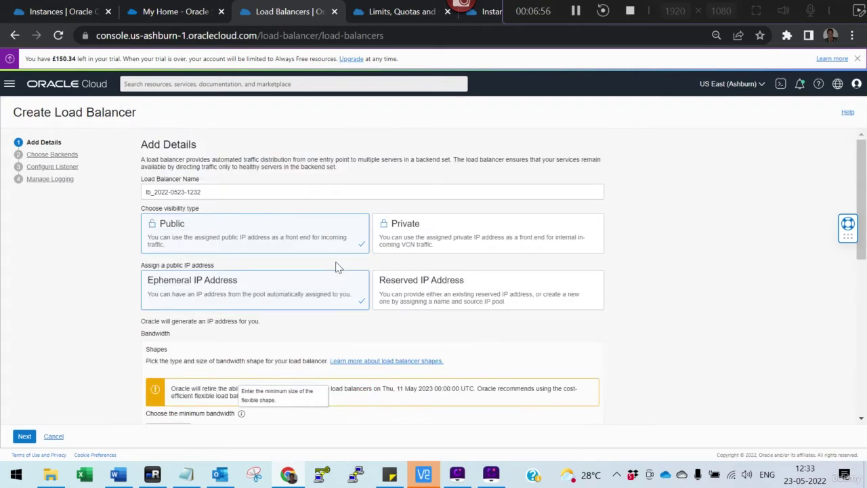
click(117, 474)
scroll(482, 223, down, 5)
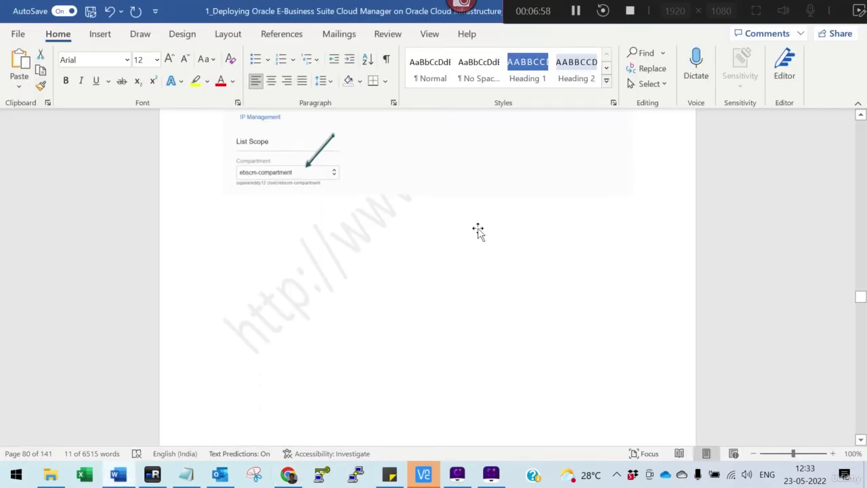
scroll(477, 232, up, 3)
scroll(478, 232, down, 10)
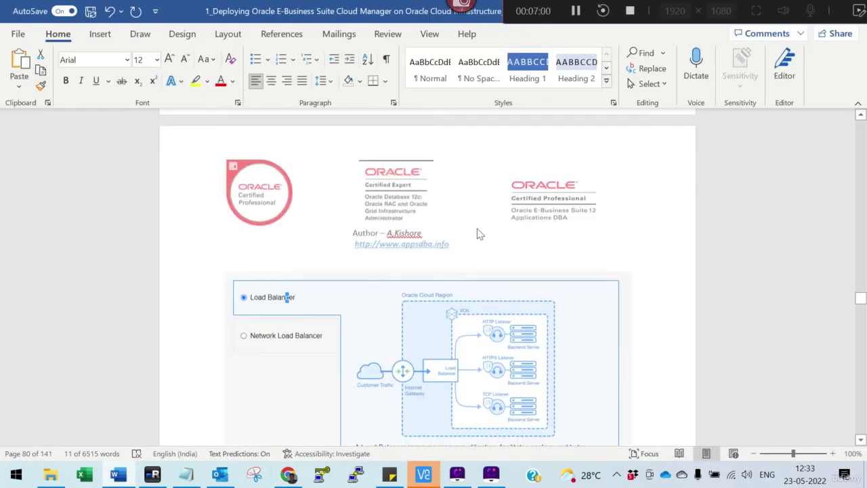
scroll(478, 232, down, 2)
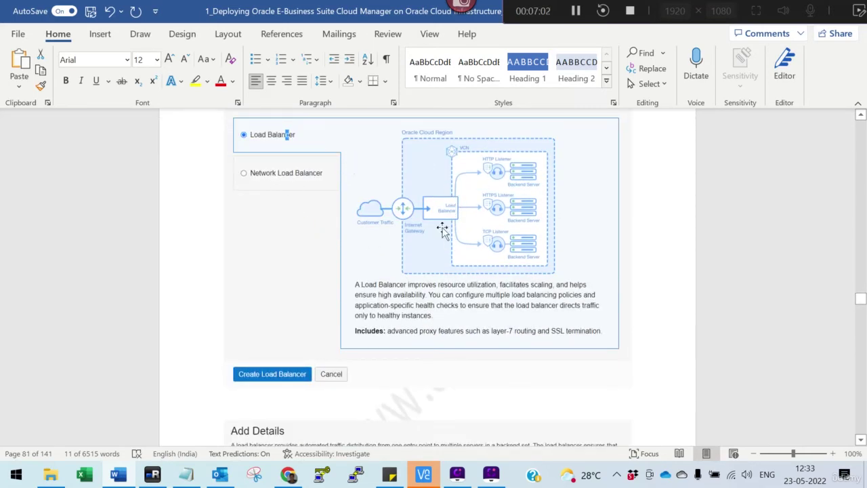
key(alt+Tab)
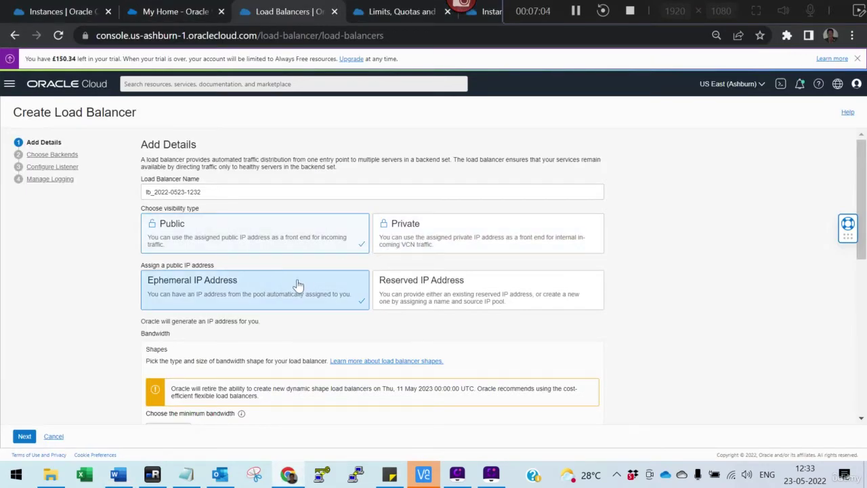
key(alt+Tab)
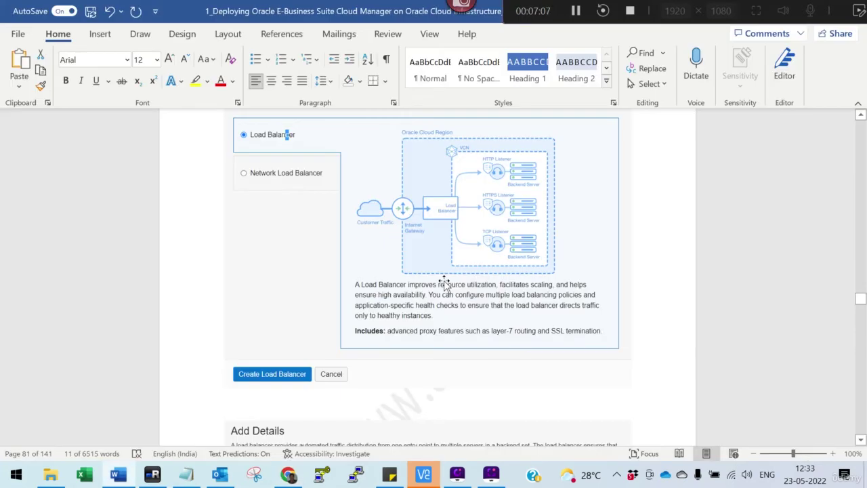
scroll(444, 285, down, 3)
scroll(444, 285, up, 5)
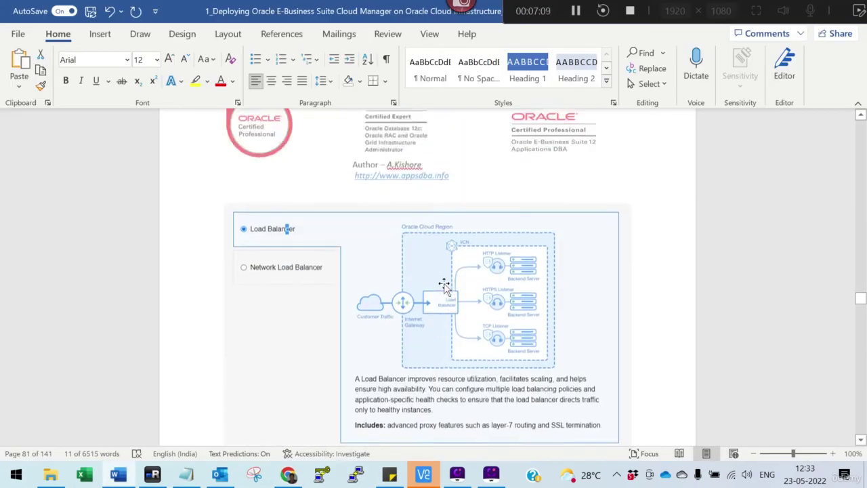
scroll(441, 288, down, 4)
scroll(441, 288, down, 3)
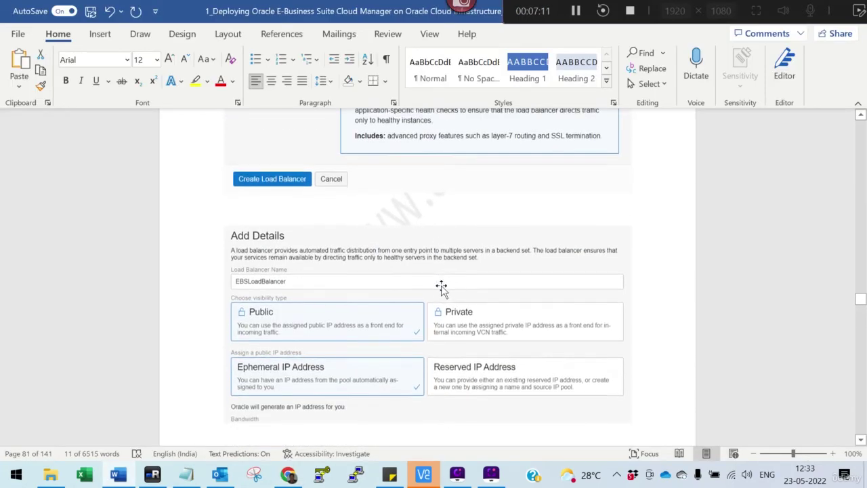
scroll(289, 315, down, 1)
Step: Switch back to Chrome and name the load balancer EBSLoadBalancer
key(alt+Tab)
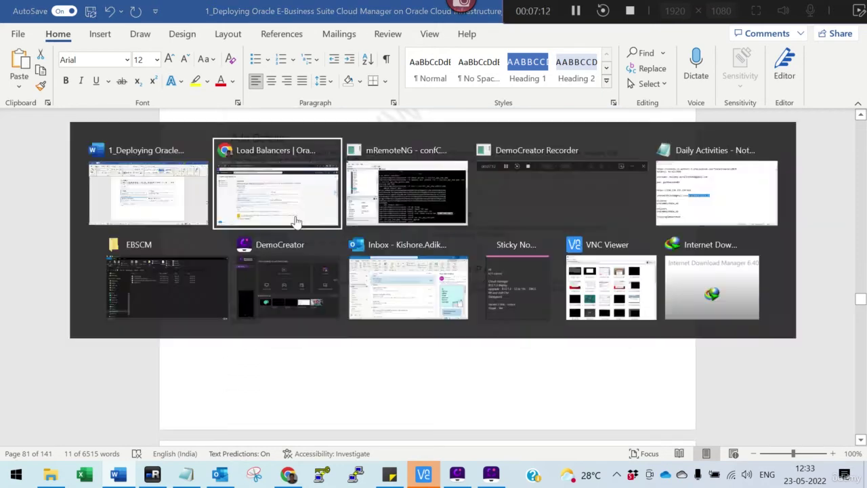
drag(203, 193, 105, 198)
text(EBSLoadBalancer)
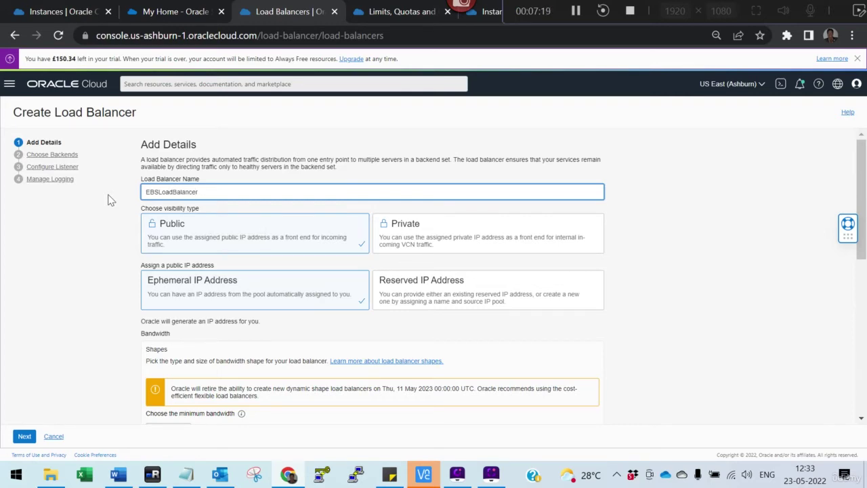
Step: Check the networking settings in the Word guide, and in Chrome select ebscm-vcn from networkcompartment as the virtual cloud network
scroll(326, 264, down, 3)
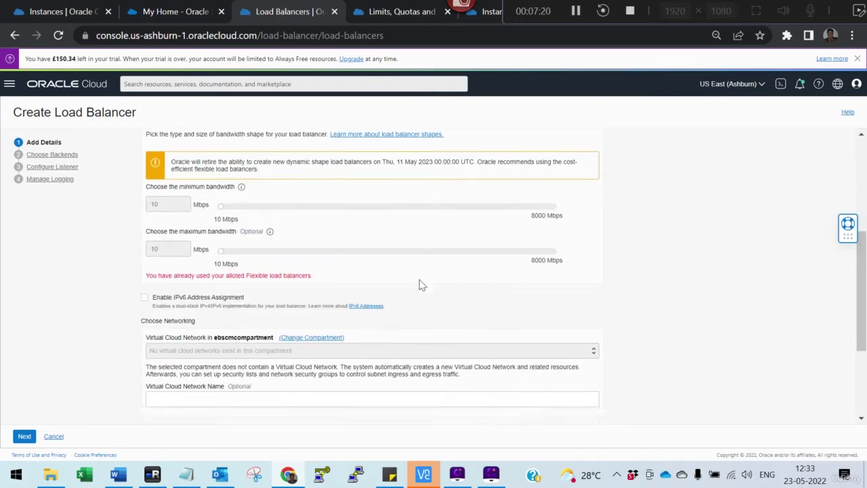
scroll(420, 285, down, 2)
key(alt+Tab)
scroll(387, 298, down, 1)
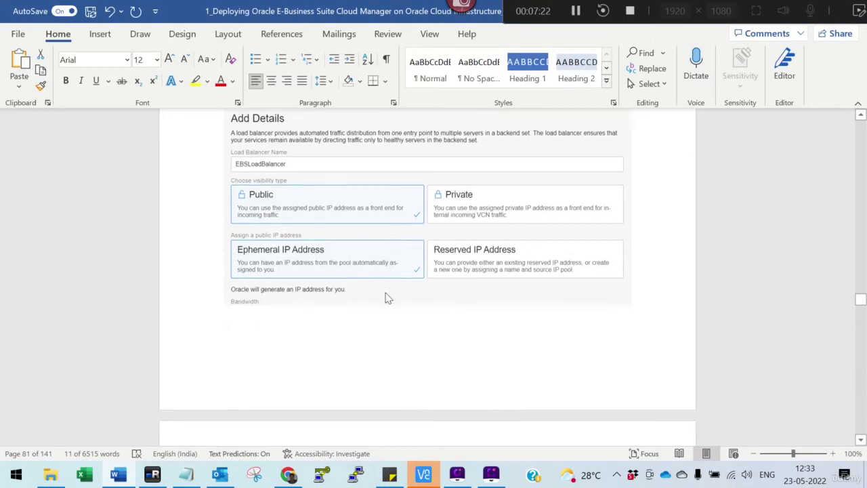
scroll(387, 298, down, 5)
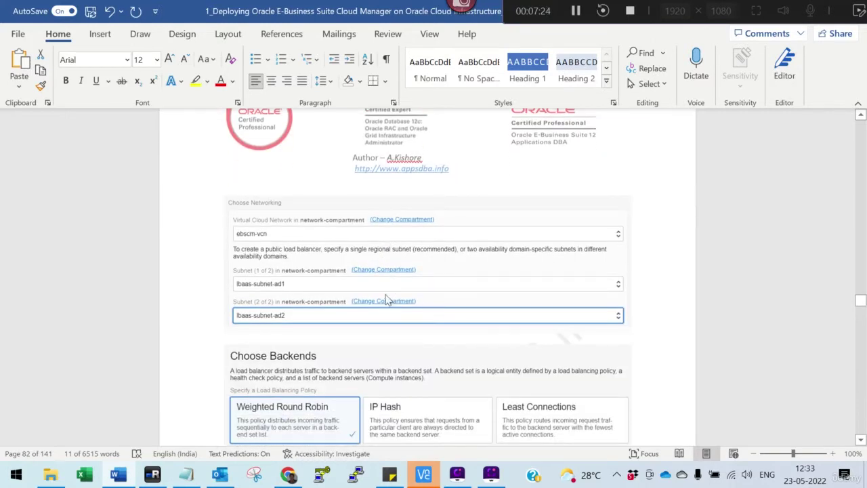
key(alt+Tab)
click(330, 229)
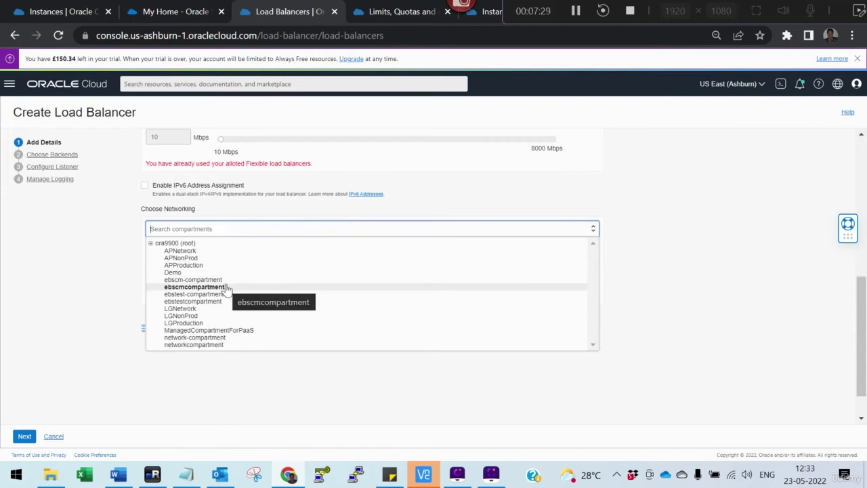
click(205, 345)
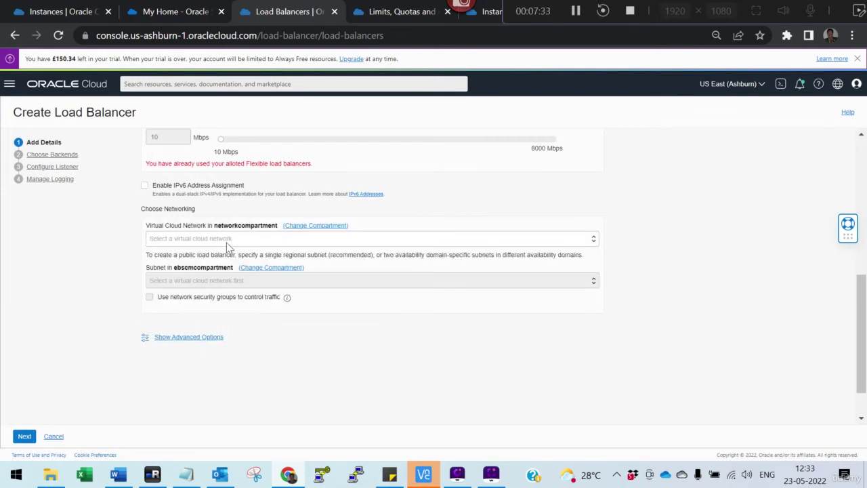
click(228, 244)
click(193, 259)
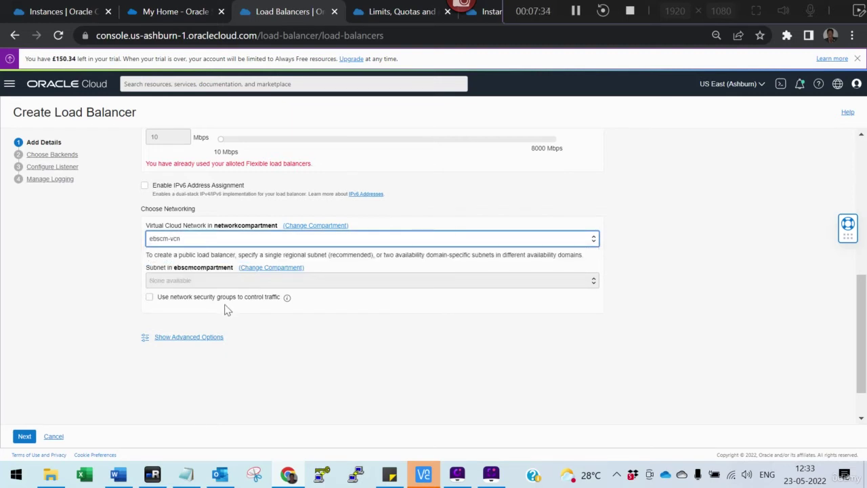
Step: Set the subnet compartment to networkcompartment and choose ebscm-subnet-ad1 as the first subnet
click(272, 269)
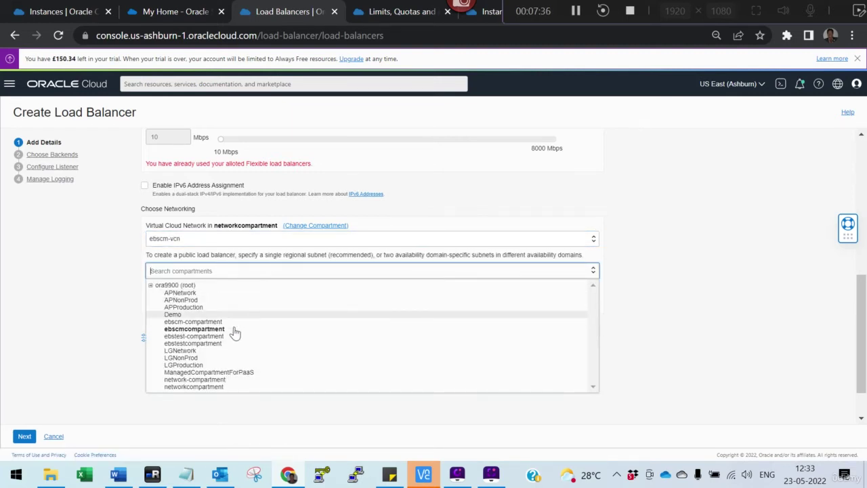
click(207, 387)
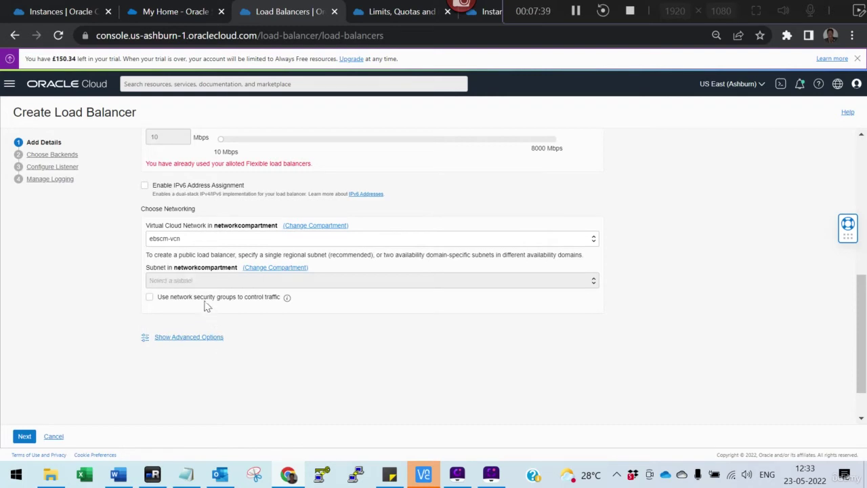
click(200, 284)
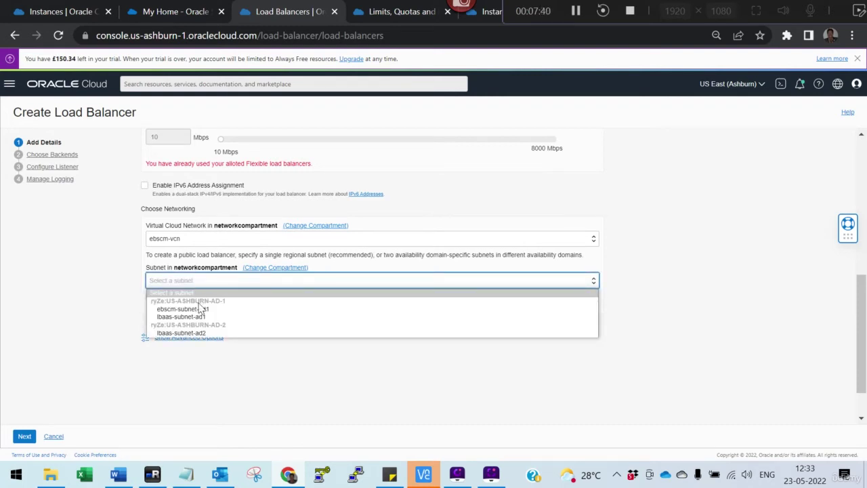
click(200, 310)
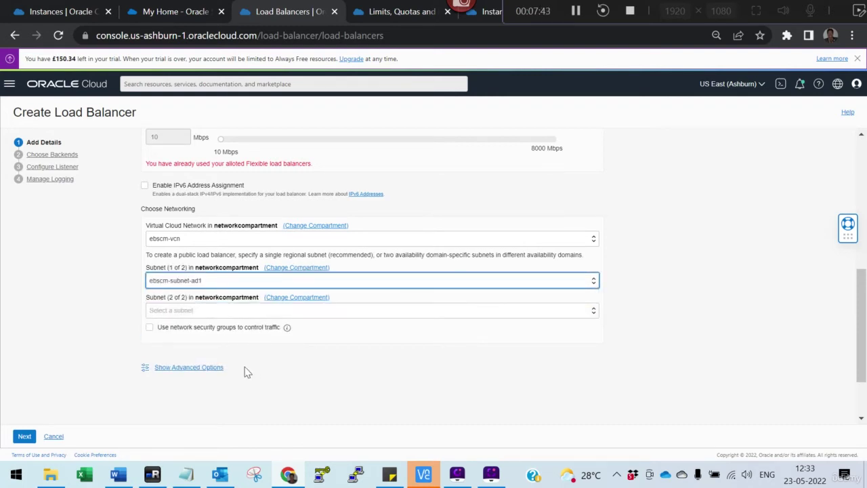
Step: Try to continue past Add Details, and choose lbaas-subnet-ad2 as the second subnet
scroll(270, 367, up, 3)
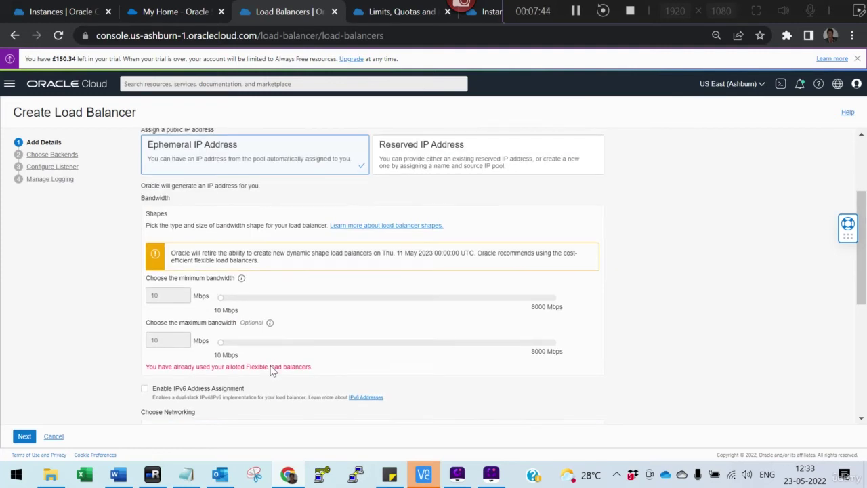
click(21, 438)
scroll(224, 372, down, 4)
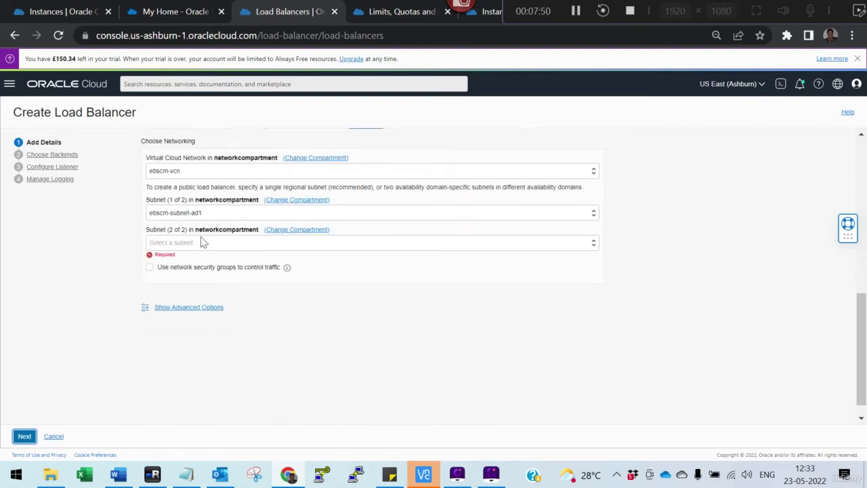
click(199, 248)
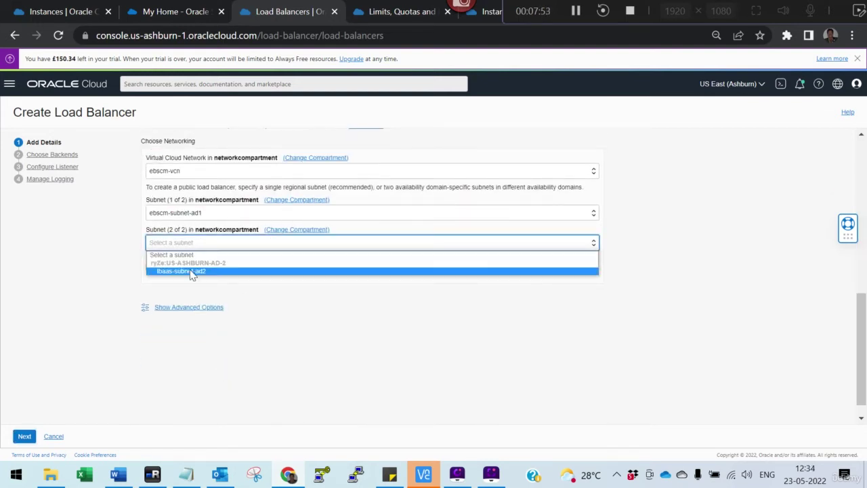
click(193, 271)
Step: Change the first subnet to lbaas-subnet-ad1 and continue to the Choose Backends stage
click(200, 217)
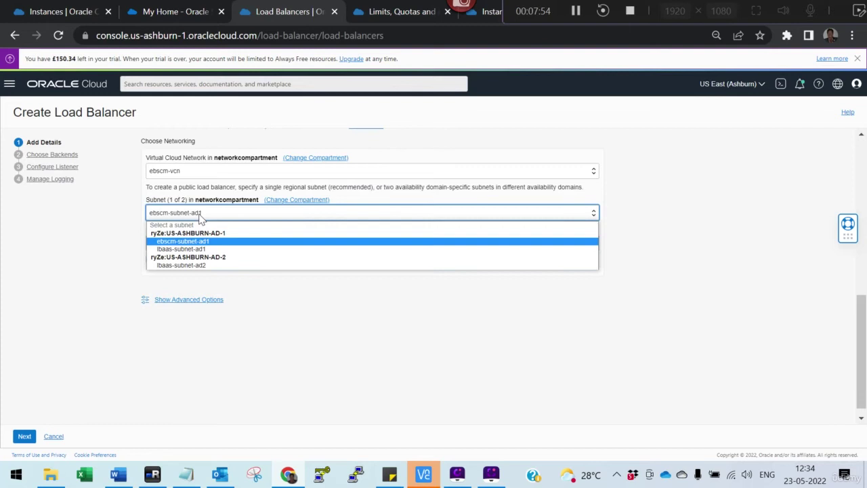
click(185, 249)
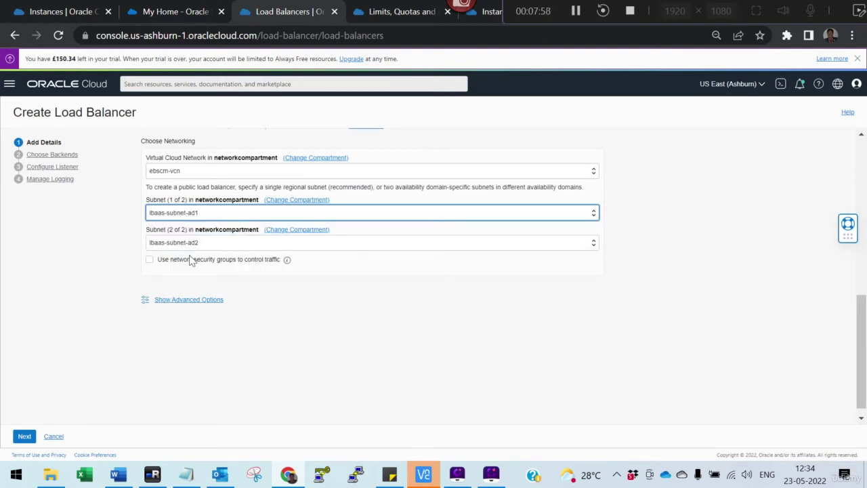
scroll(203, 251, up, 3)
scroll(204, 271, down, 3)
click(24, 437)
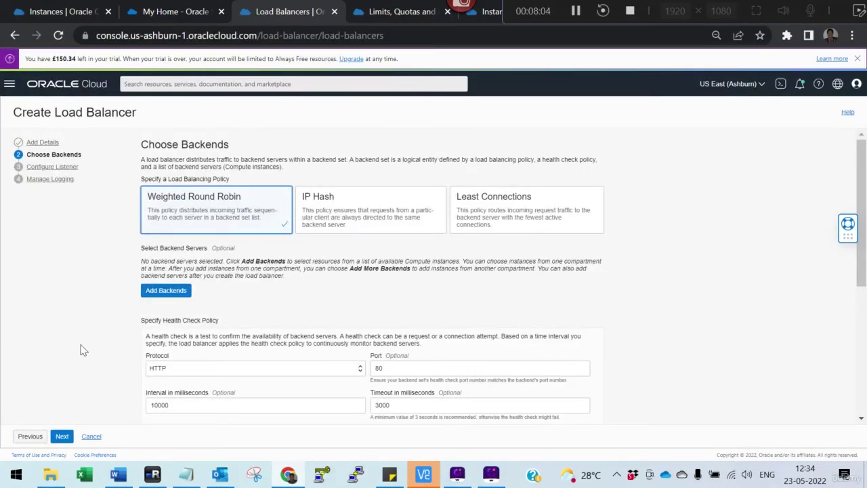
Step: Go back to Add Details to review the name, visibility and networking choices, and return to Choose Backends
click(32, 436)
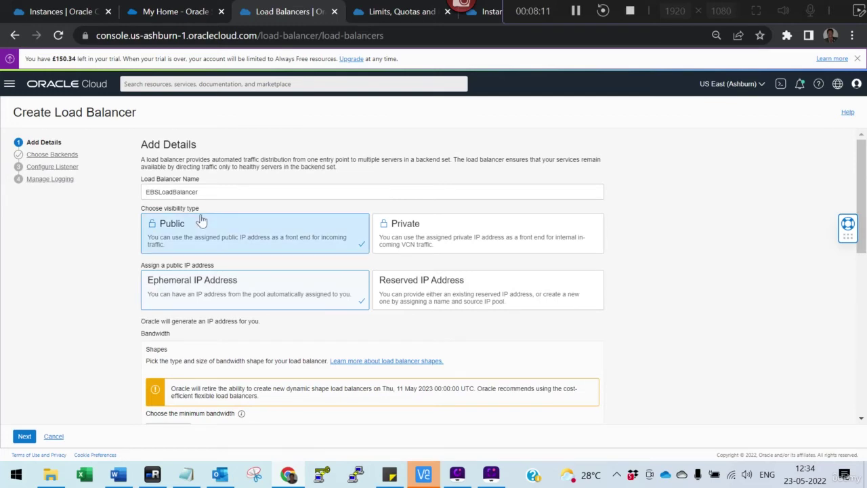
scroll(204, 251, down, 5)
scroll(167, 309, down, 2)
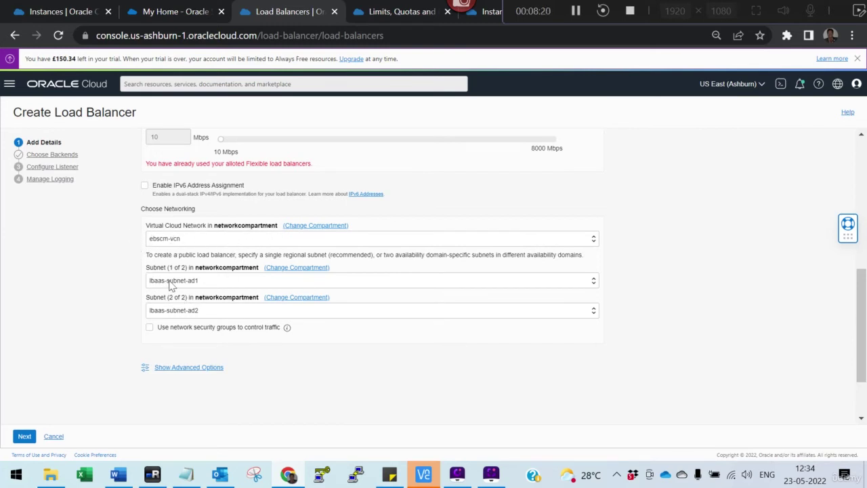
click(23, 436)
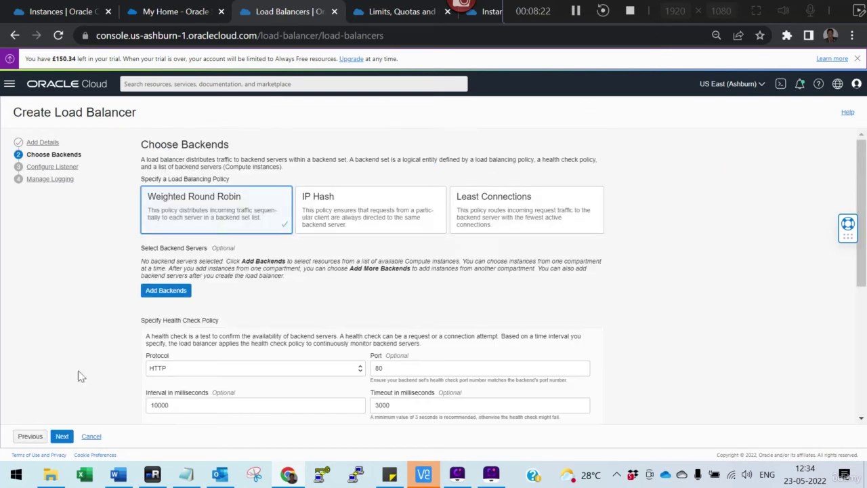
Step: Keep the default backend and health check settings without SSL, and set the listener's traffic type to HTTP
scroll(189, 217, down, 3)
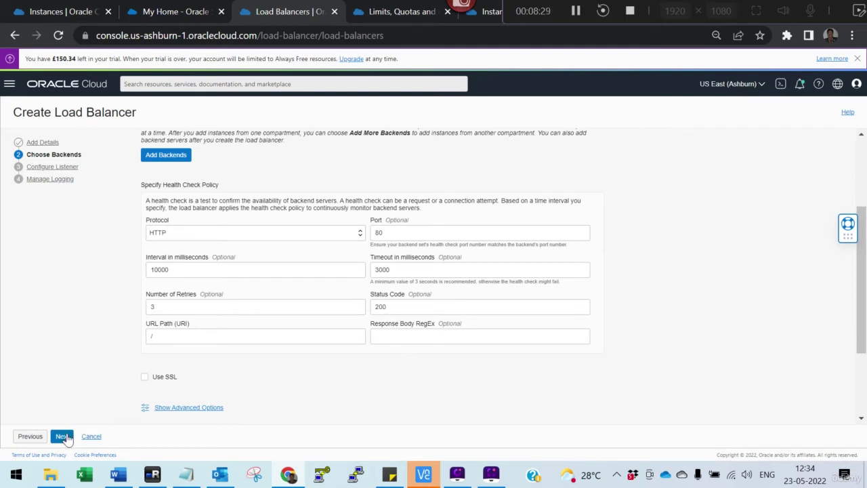
click(144, 382)
click(145, 378)
click(62, 437)
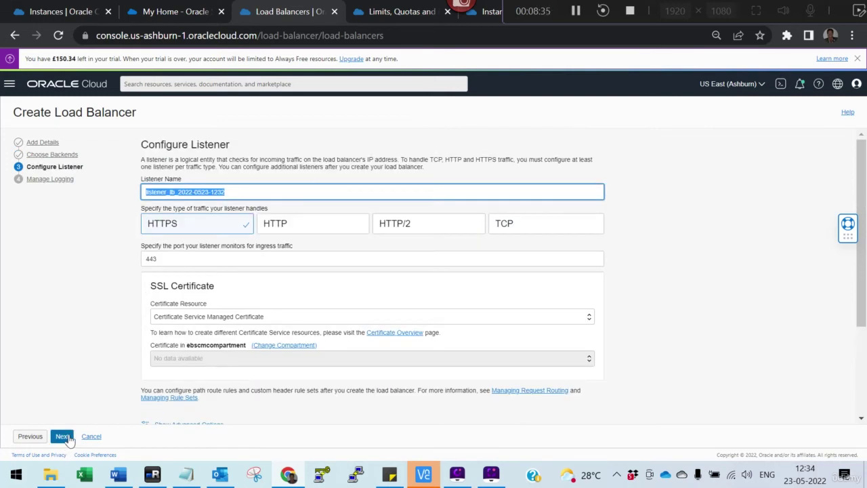
click(285, 227)
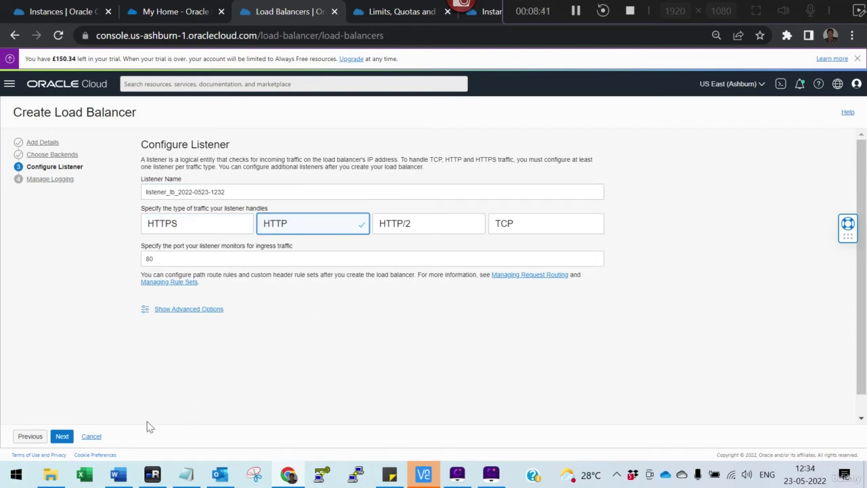
Step: Examine the Word guide's remaining load balancer stages and its section on collecting the user and tenancy OCID details
click(118, 474)
scroll(370, 280, down, 8)
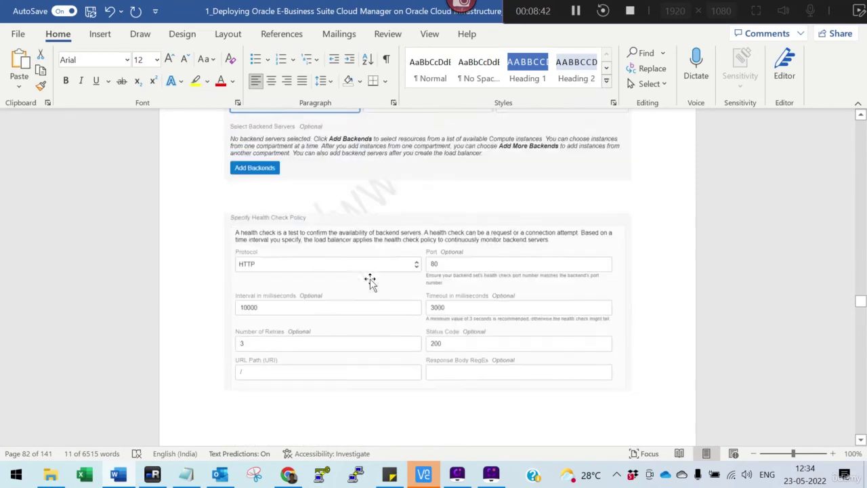
scroll(370, 280, down, 10)
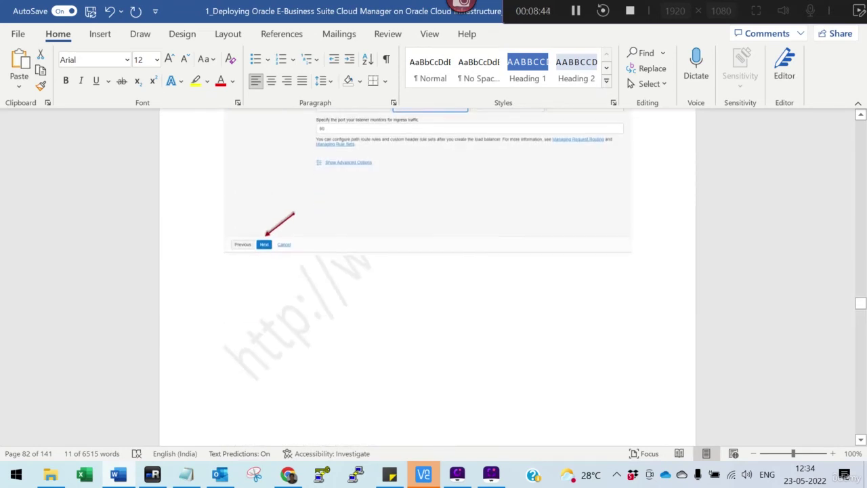
scroll(370, 281, down, 10)
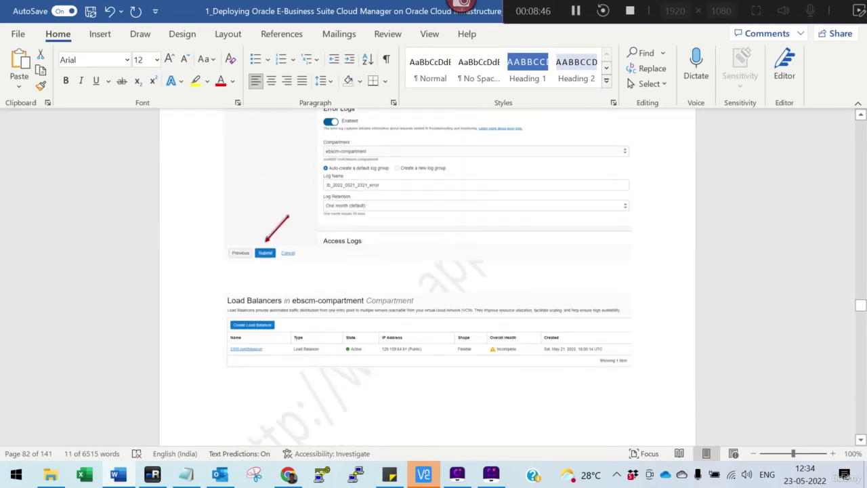
scroll(371, 286, down, 10)
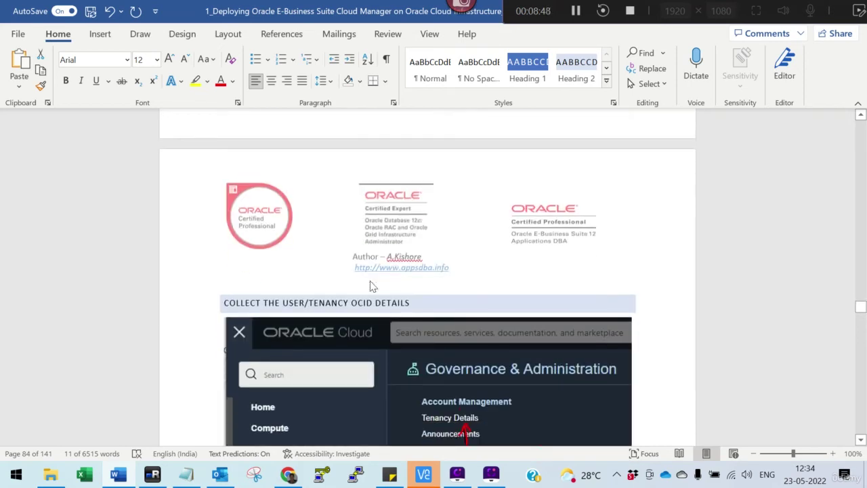
scroll(371, 286, up, 5)
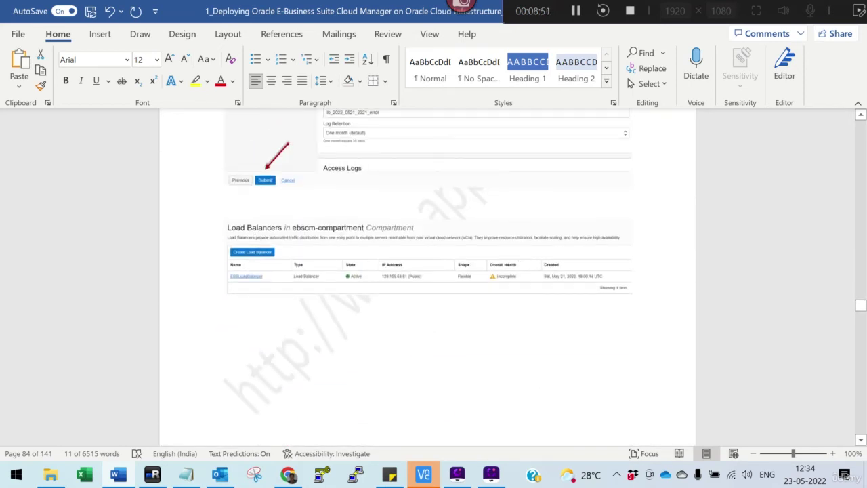
scroll(401, 331, down, 6)
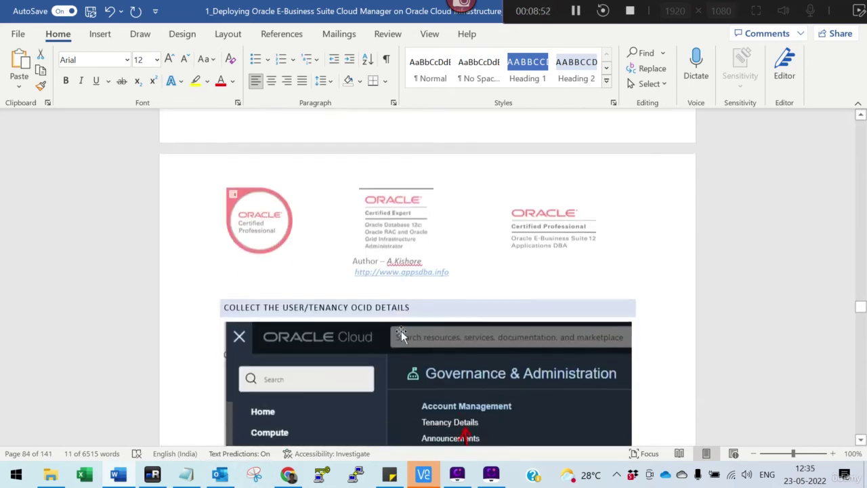
scroll(402, 331, down, 5)
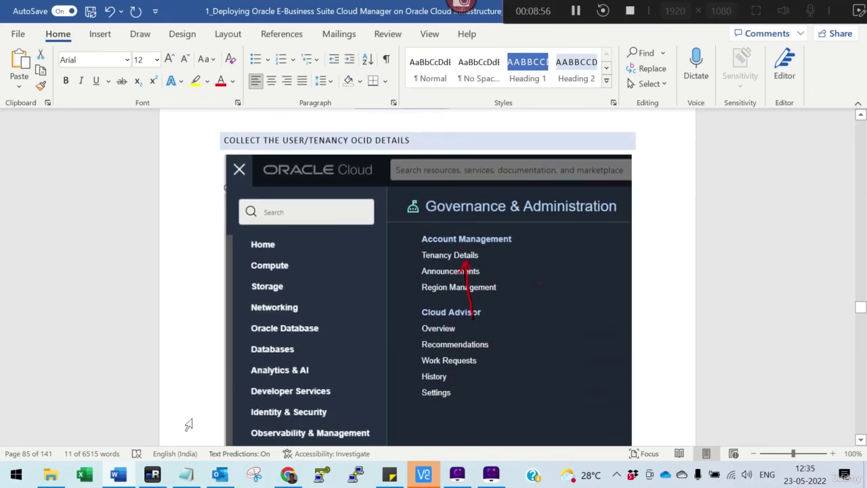
Step: Return to the Oracle Cloud console, open Tenancy Details under Governance & Administration, and reveal and copy the tenancy OCID
click(288, 474)
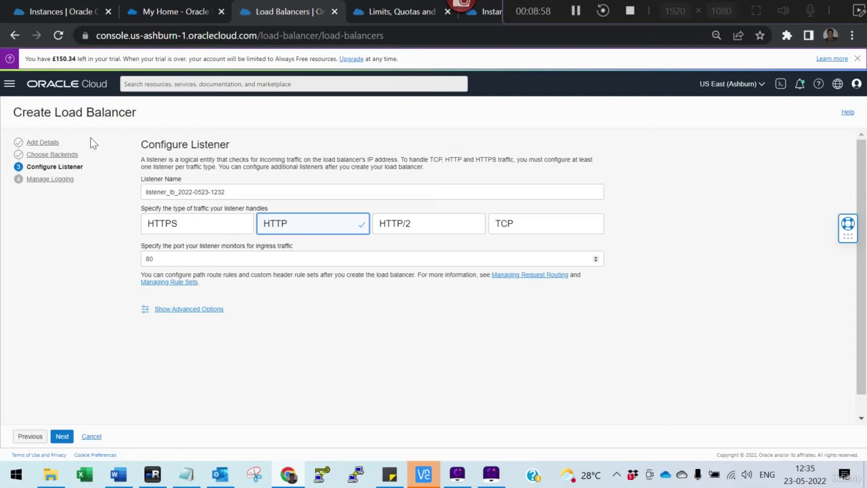
click(9, 84)
click(43, 341)
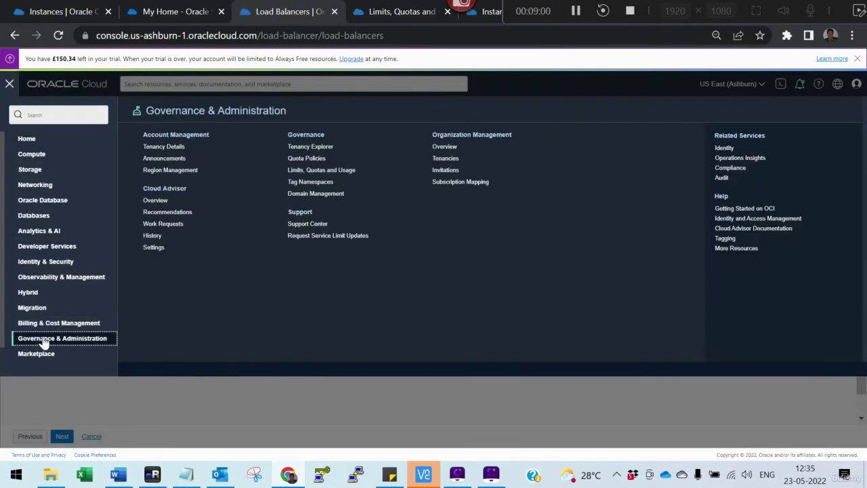
click(162, 149)
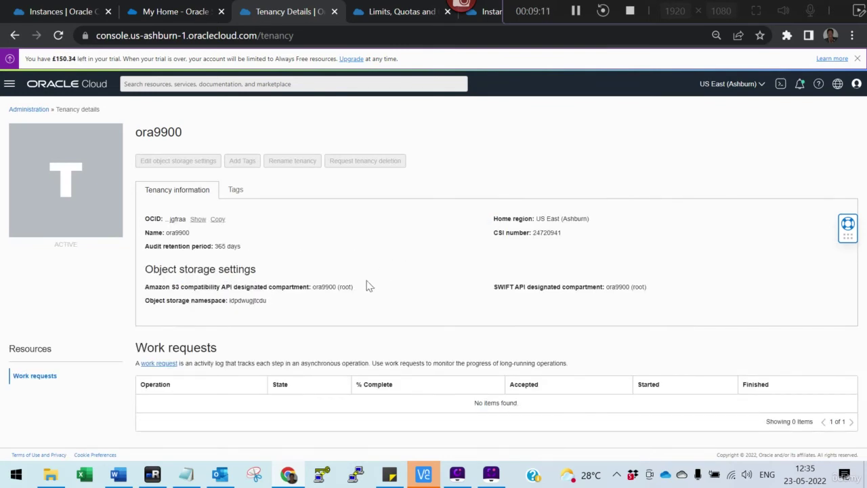
click(198, 221)
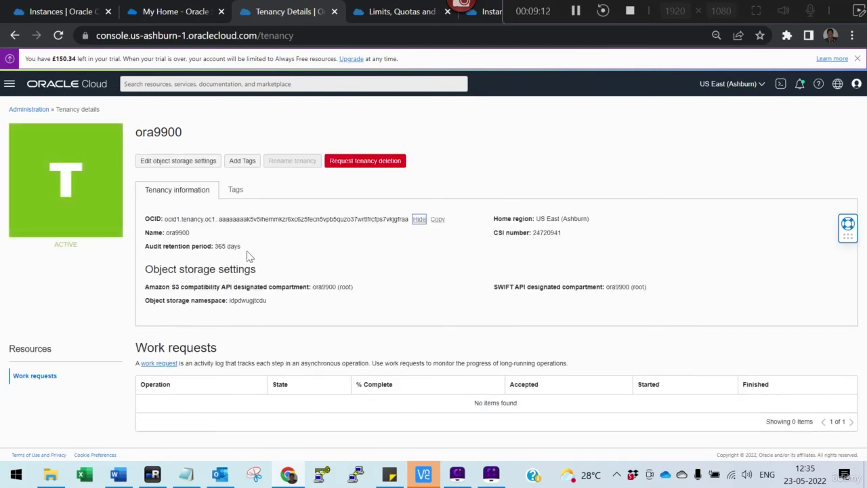
click(438, 221)
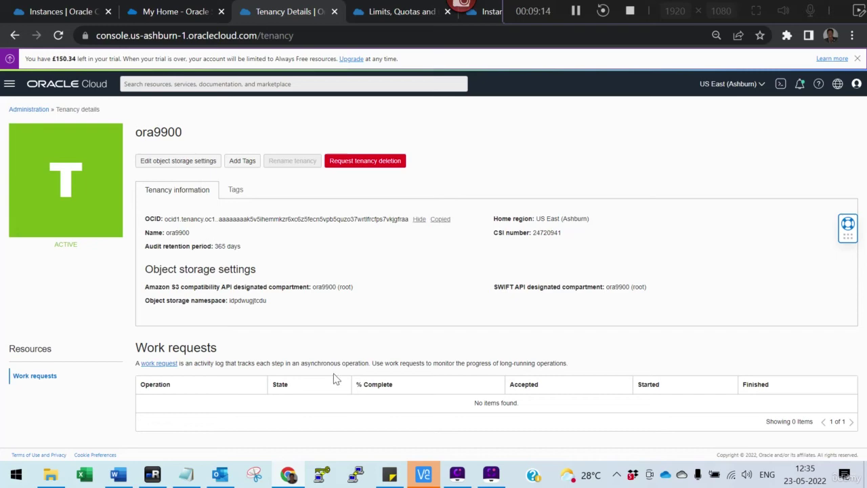
click(185, 476)
click(184, 400)
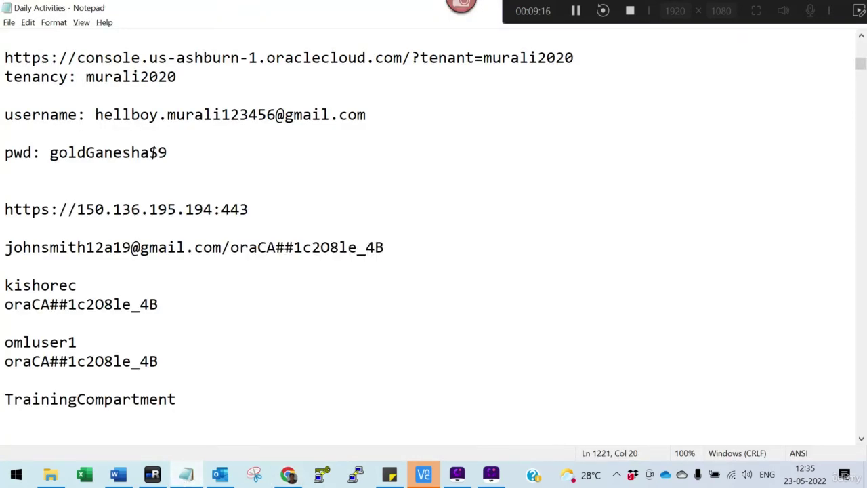
key(alt+f)
key(alt+Tab)
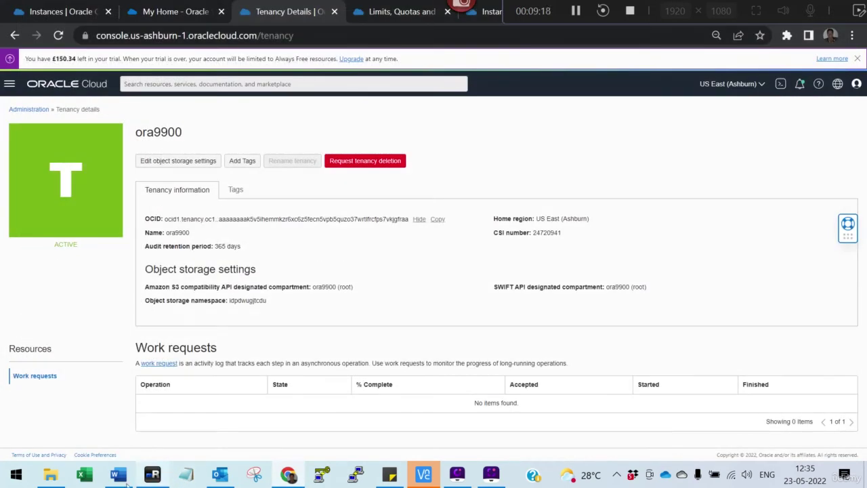
Step: Record the copied tenancy OCID in a new Notepad note under the heading "Tenancy OCID"
middle_click(190, 476)
text(Tean)
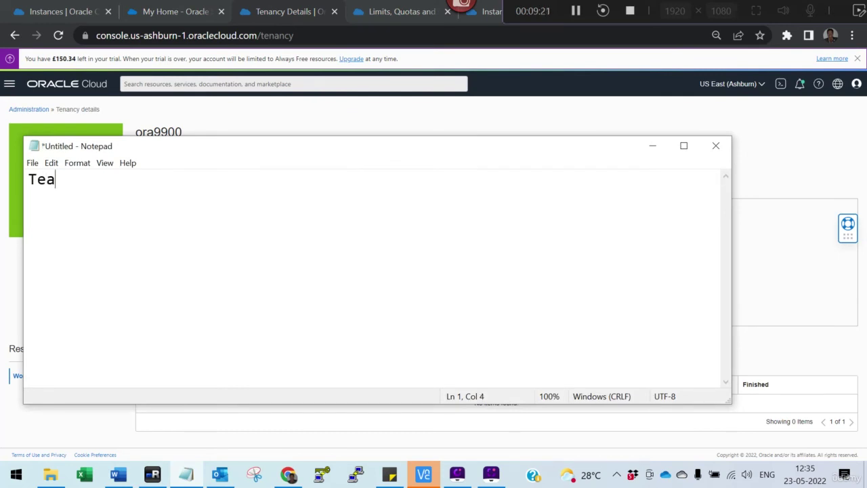
key(BackSpace)
key(BackSpace)
text(nancy )
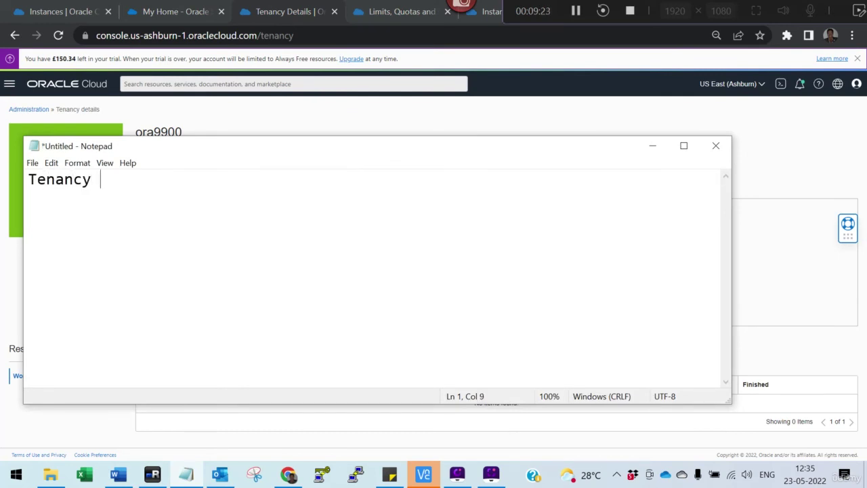
text(OCID)
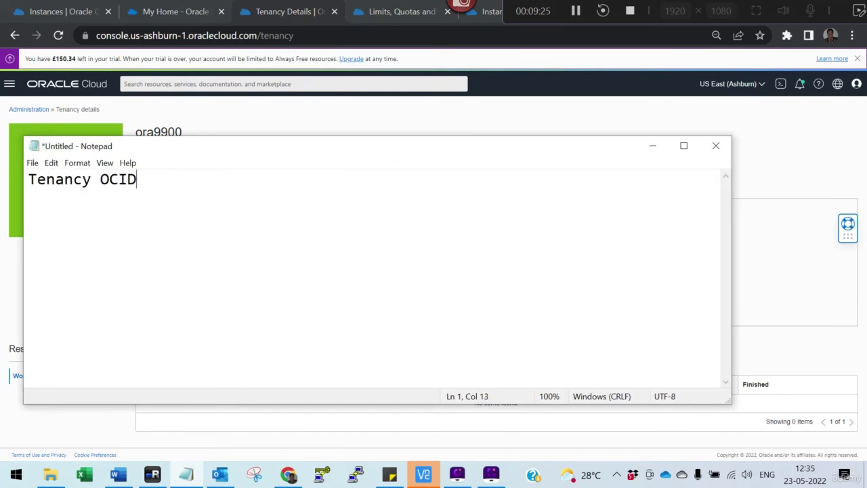
key(Return)
key(ctrl+v)
key(Return)
key(Return)
key(alt+Tab)
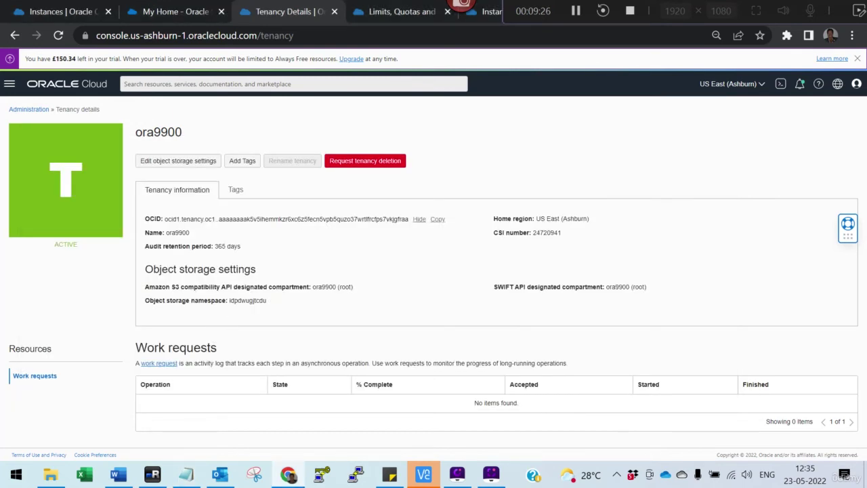
Step: Switch to mRemoteNG, exit the current ebscm1 terminal session and reconnect to ebscm1
click(153, 475)
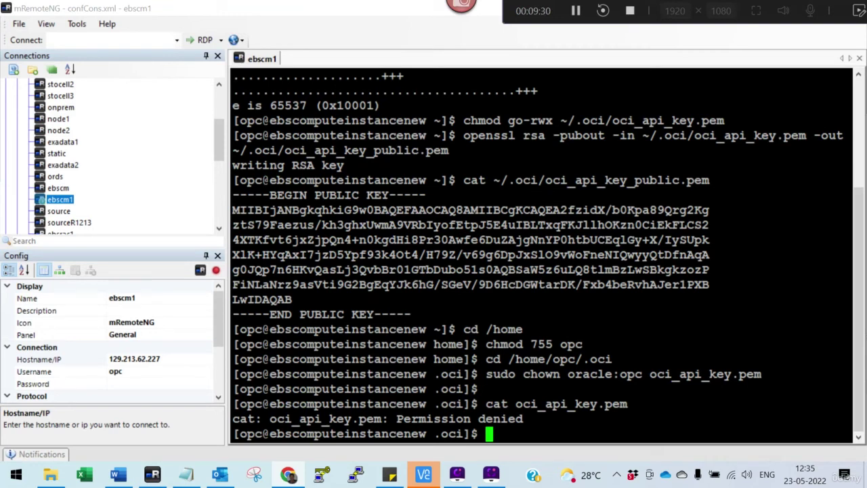
text(exit)
key(Return)
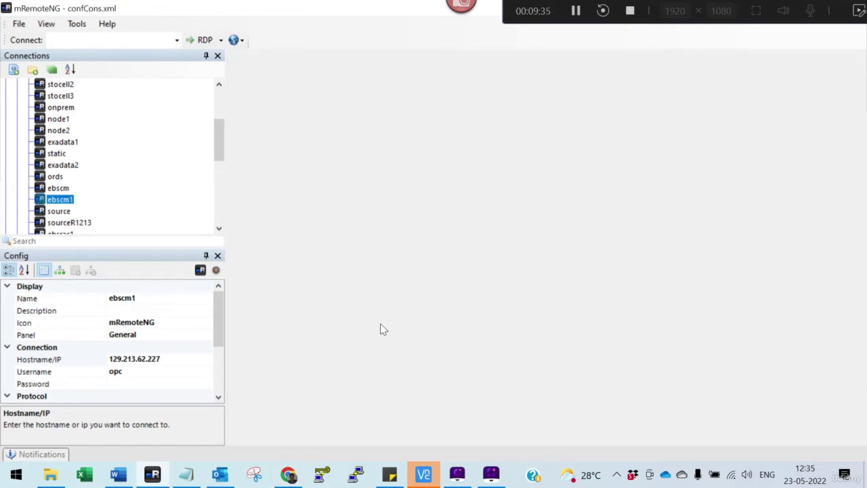
right_click(62, 200)
click(129, 211)
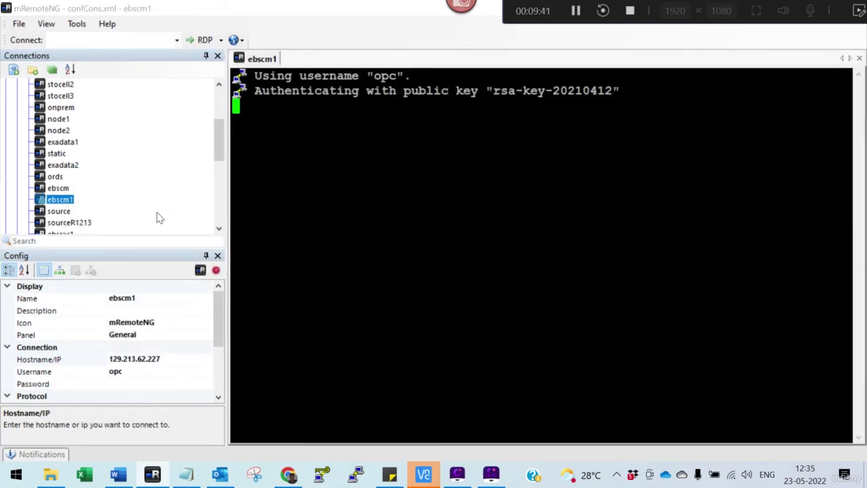
Step: List the opc user's shell command history in the ebscm1 session
text(hsitory)
key(Return)
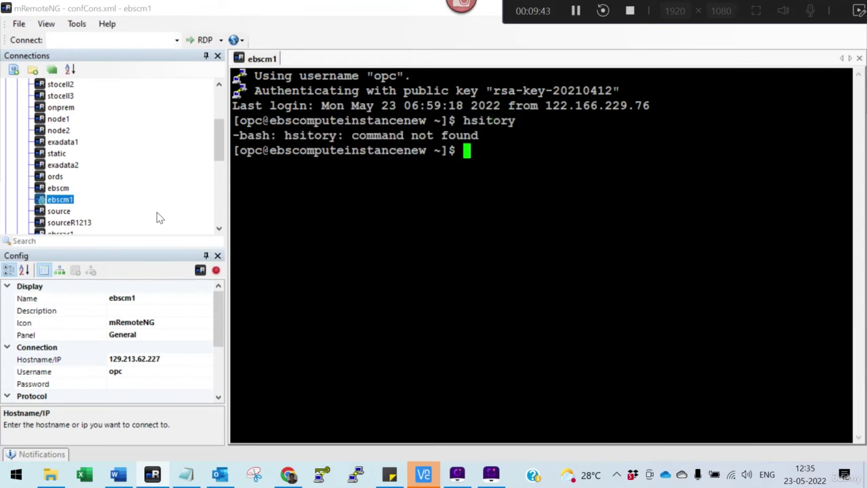
text(history)
key(Return)
Step: Switch the session to the oracle user by reusing "sudo su - oracle" from the history
text(sudou)
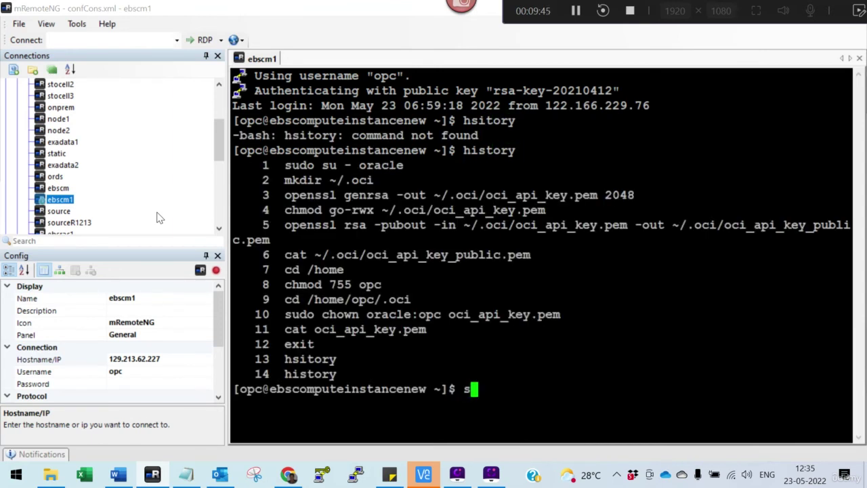
text(s)
key(BackSpace)
key(BackSpace)
key(BackSpace)
key(BackSpace)
key(BackSpace)
key(BackSpace)
drag(284, 165, 852, 165)
key(shift+Insert)
key(Return)
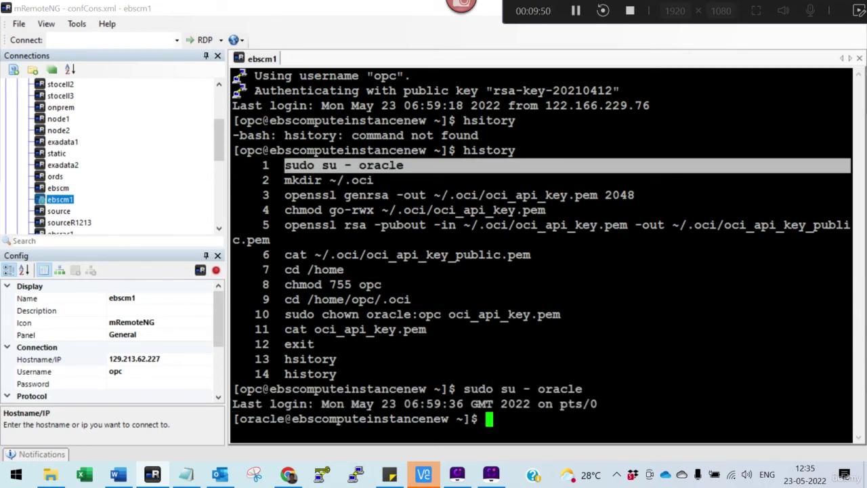
Step: Change to the /home/opc/.oci directory and display the private key file oci_api_key.pem as the oracle user
drag(285, 299, 851, 300)
key(shift+Insert)
key(Return)
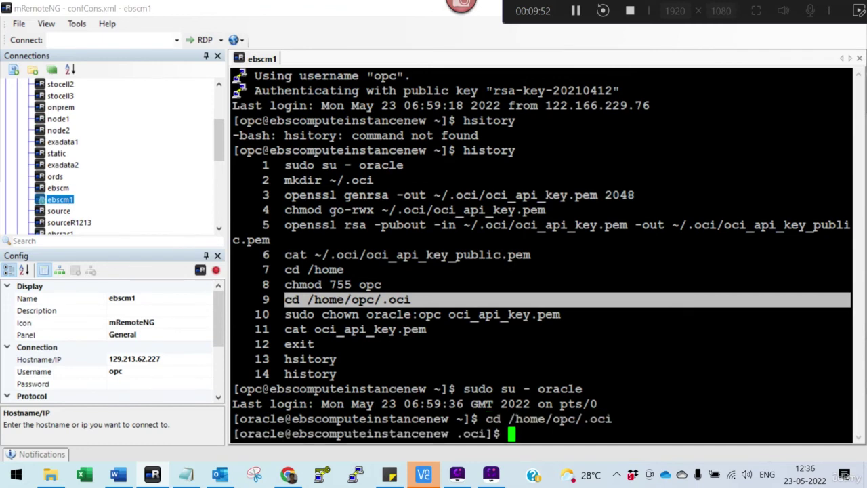
text(cat)
double_click(504, 315)
key(shift+Insert)
key(Return)
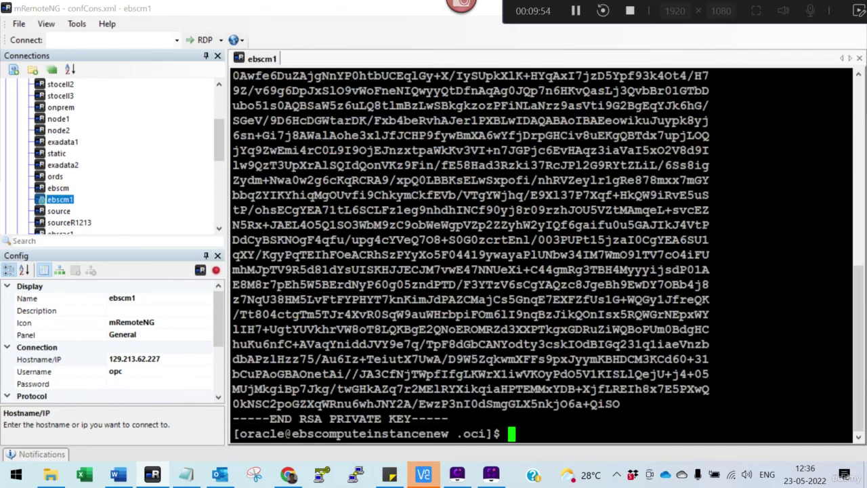
scroll(542, 254, up, 8)
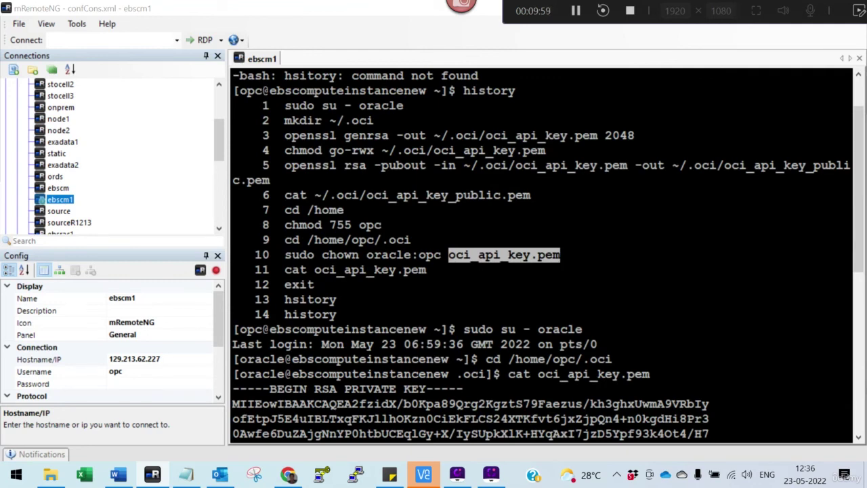
Step: In the browser, open the Oracle Identity Cloud Service admin console and the listed user's details in the Default domain
click(289, 476)
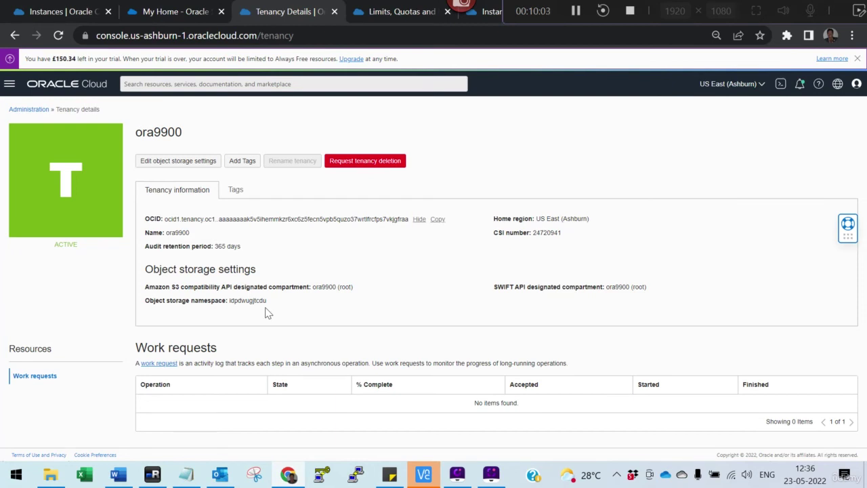
key(ctrl+shift+Tab)
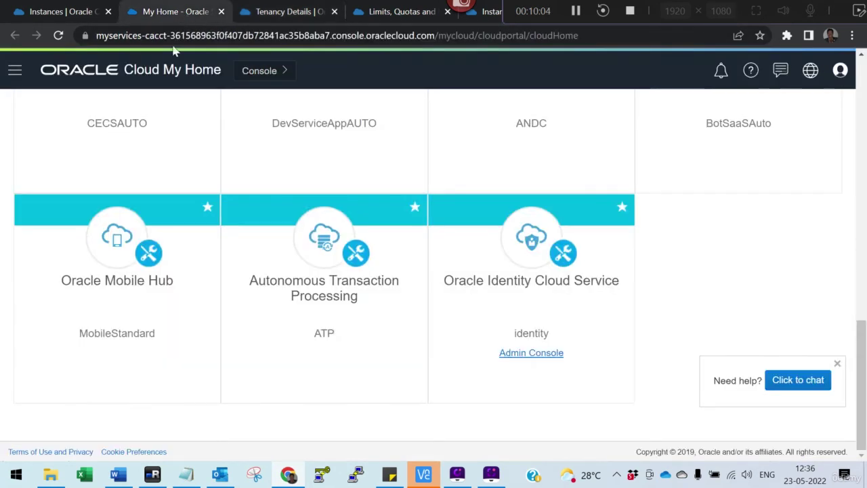
key(ctrl+Tab)
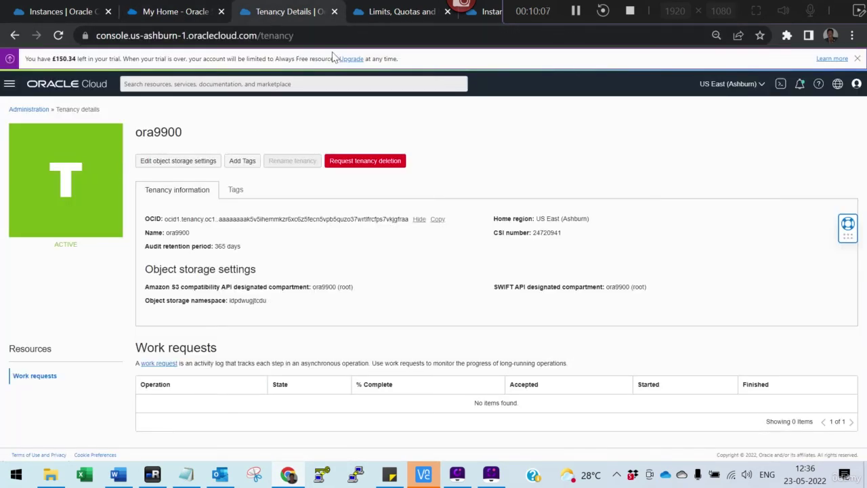
click(188, 13)
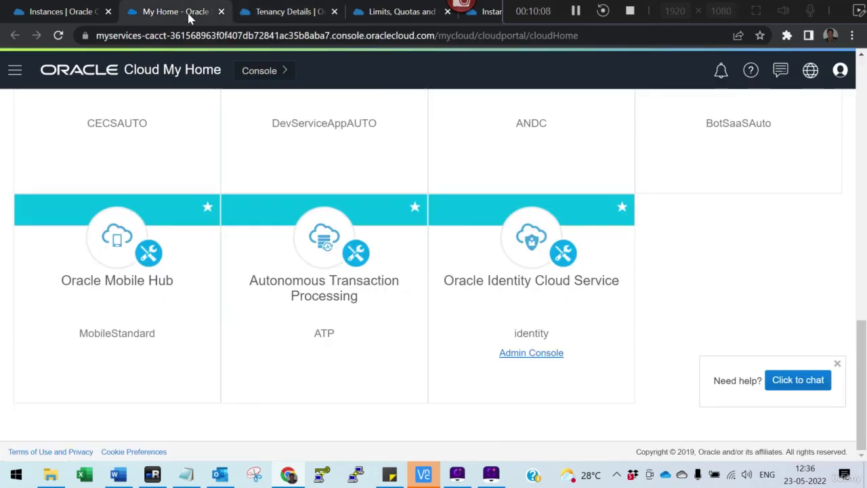
click(510, 353)
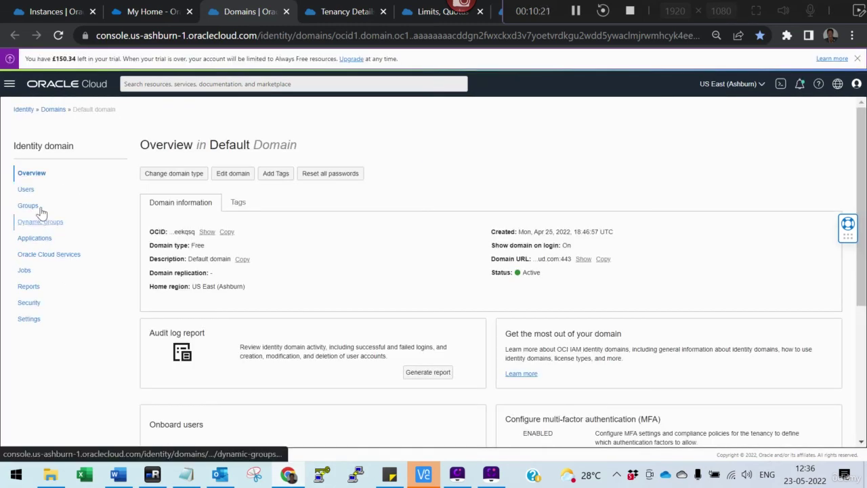
click(26, 190)
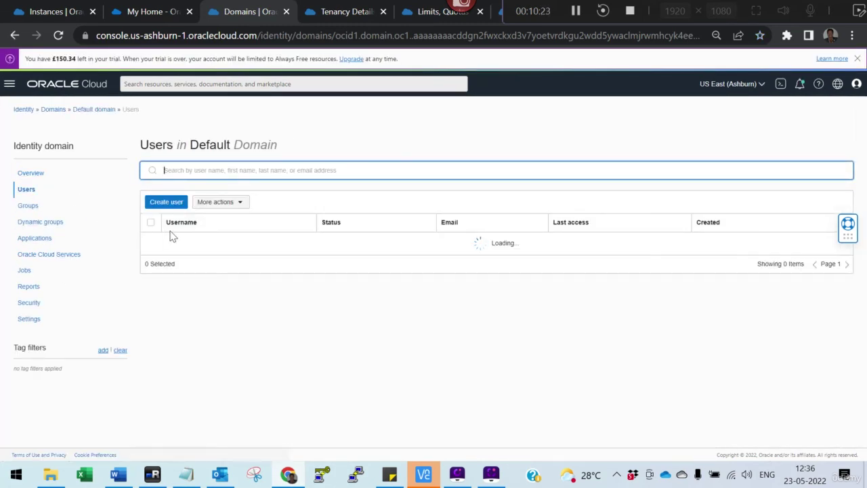
click(192, 241)
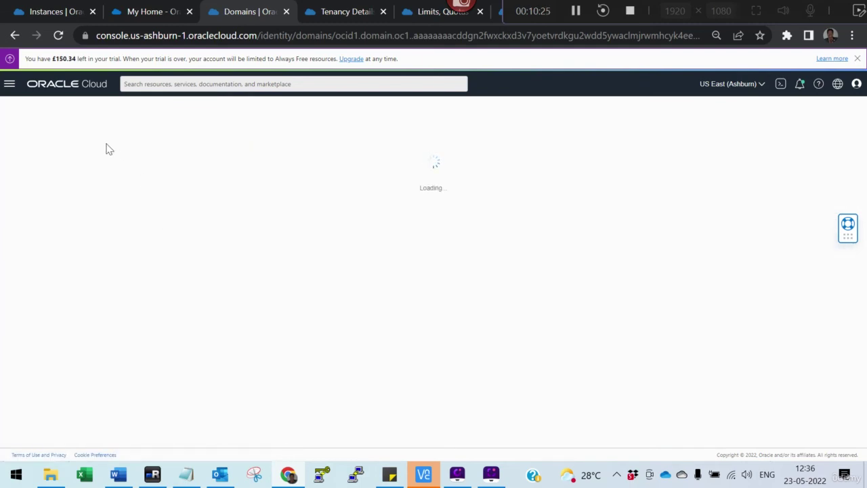
scroll(240, 224, down, 3)
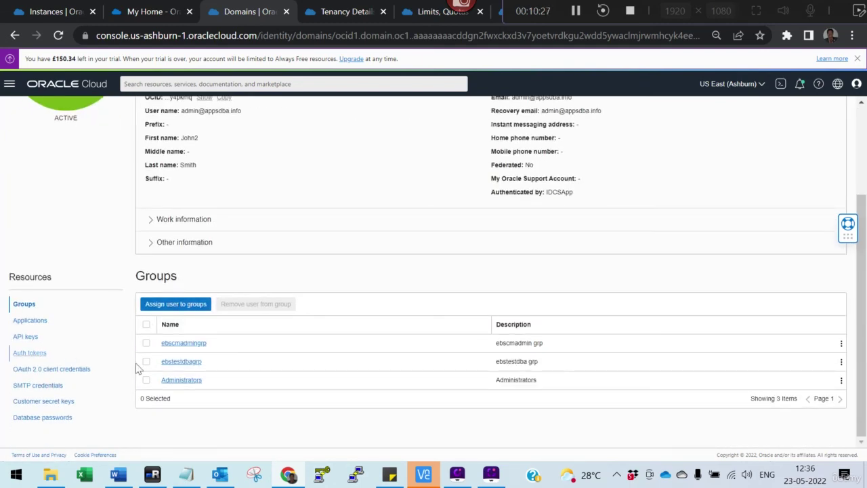
Step: Reveal the full OCID in the user's information and copy it
scroll(270, 254, up, 1)
click(205, 165)
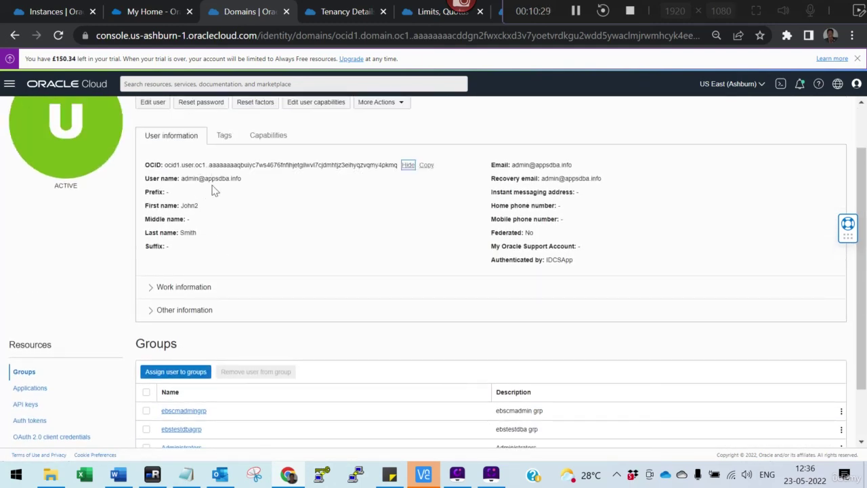
click(426, 165)
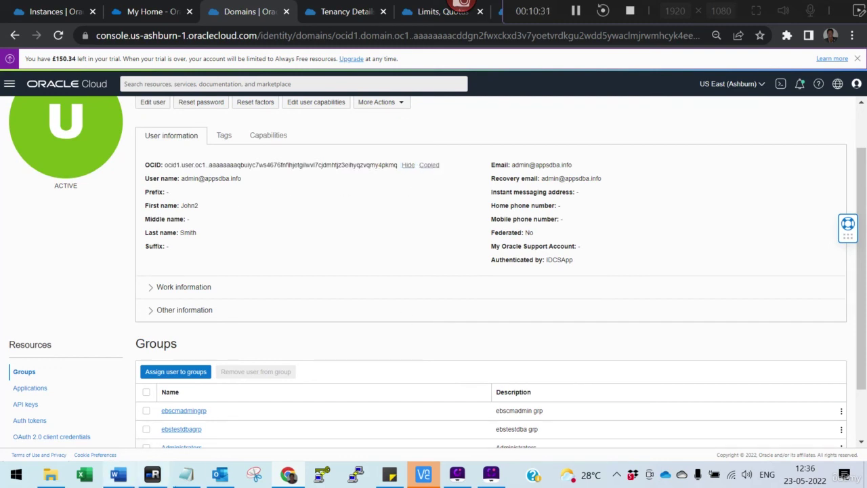
Step: Switch to the Notepad notes, add the heading "User OCID" below the tenancy entry, and paste the copied user OCID under it
click(187, 476)
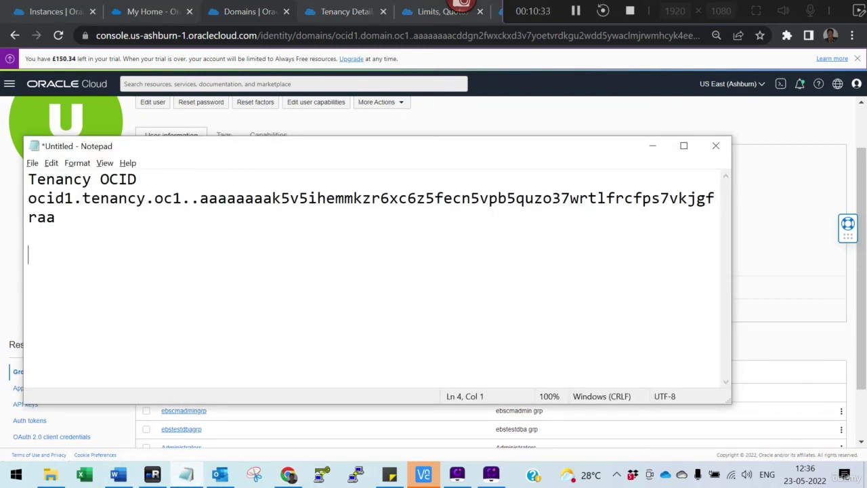
text(User OCI)
key(Return)
key(Return)
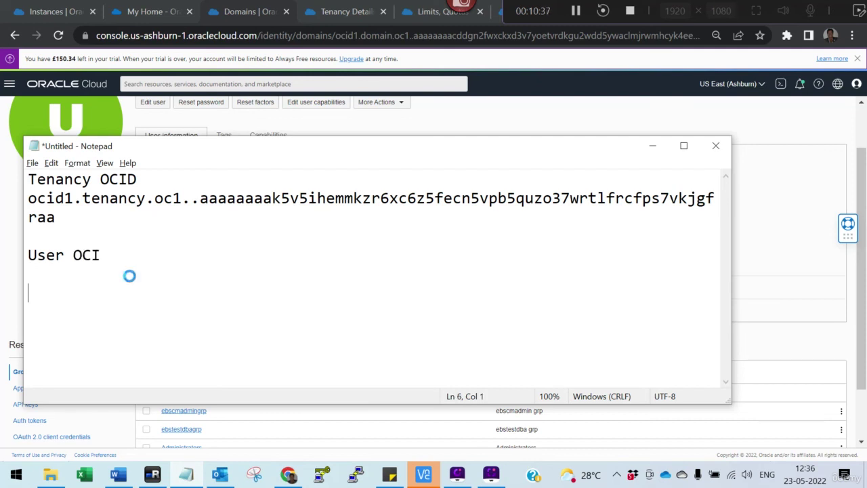
key(ctrl+v)
key(Up)
key(Up)
text(D)
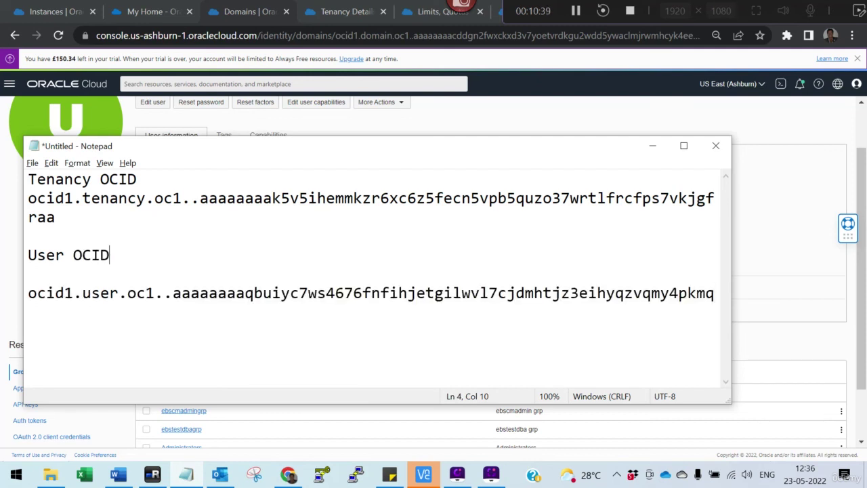
Step: Switch to the Word guide and copy the "Absolute Path to API Private Signing Key" line with its path below the USER OCID section
click(119, 474)
scroll(339, 285, down, 6)
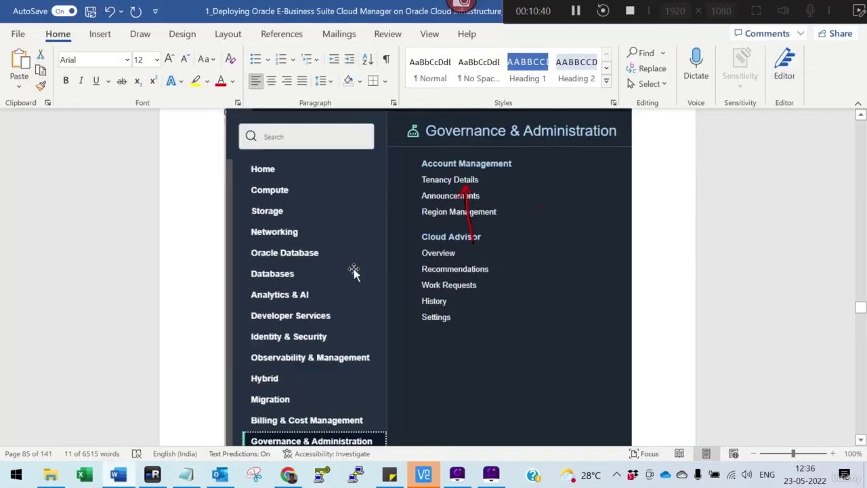
scroll(357, 277, down, 15)
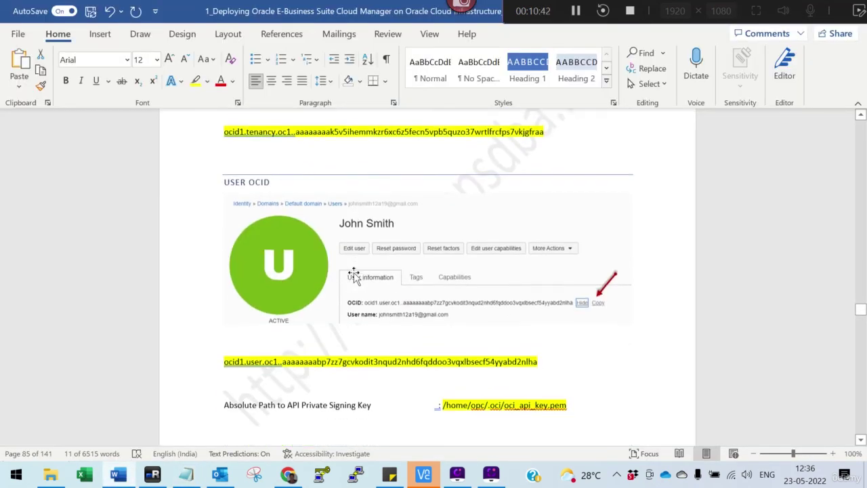
scroll(354, 278, down, 5)
scroll(355, 277, up, 4)
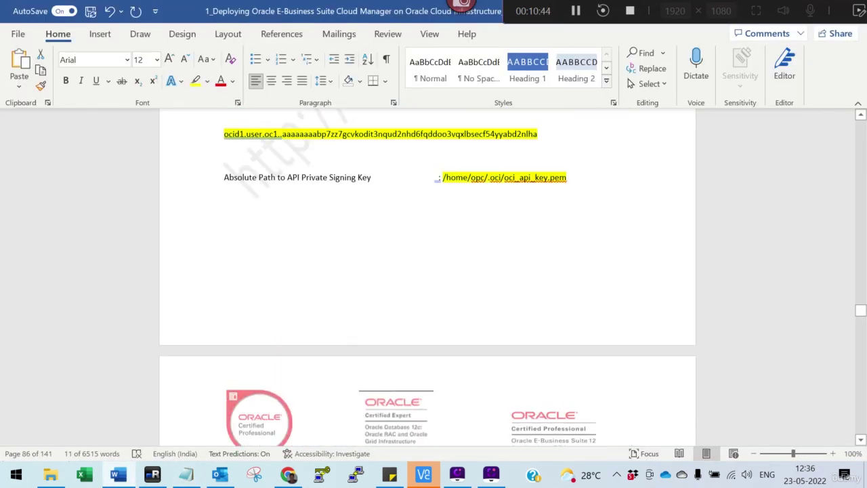
click(224, 155)
drag(224, 156, 306, 240)
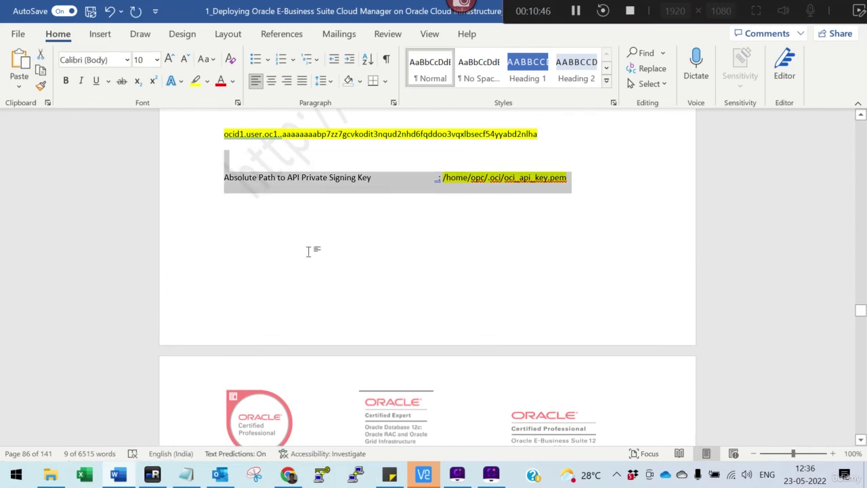
Step: Maximize the Notepad notes and paste the API private signing key path, /home/opc/.oci/oci_api_key.pem, a few lines below the user OCID
key(alt+Tab)
click(73, 292)
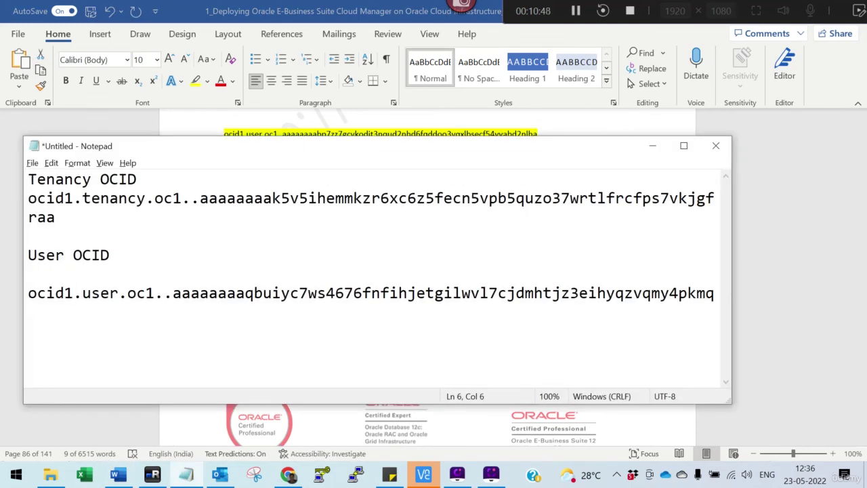
double_click(587, 148)
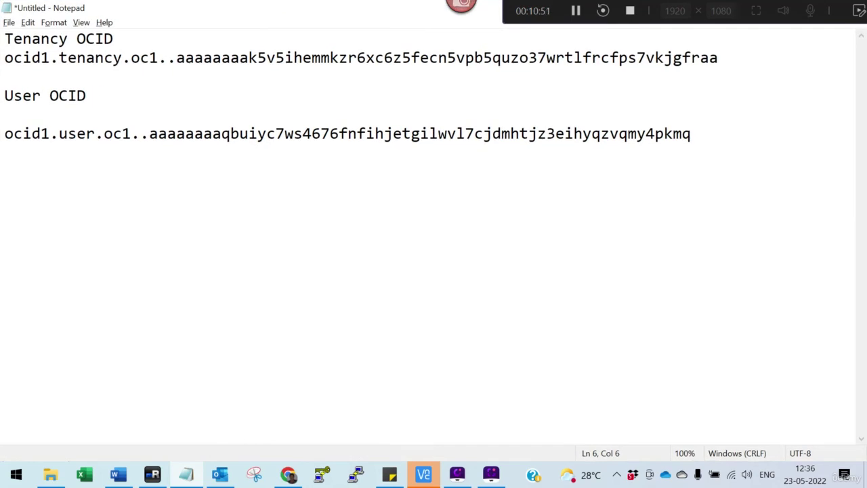
key(End)
key(Return)
key(Return)
key(Return)
key(ctrl+v)
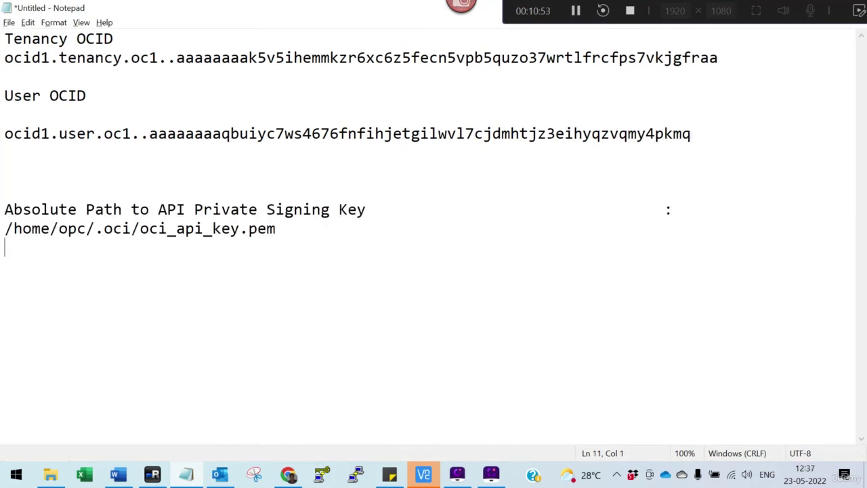
Step: Return to the Word guide and review section 5.3 on running the configure script, as well as the tenancy and user OCID sections
key(alt+Tab)
key(alt+Tab)
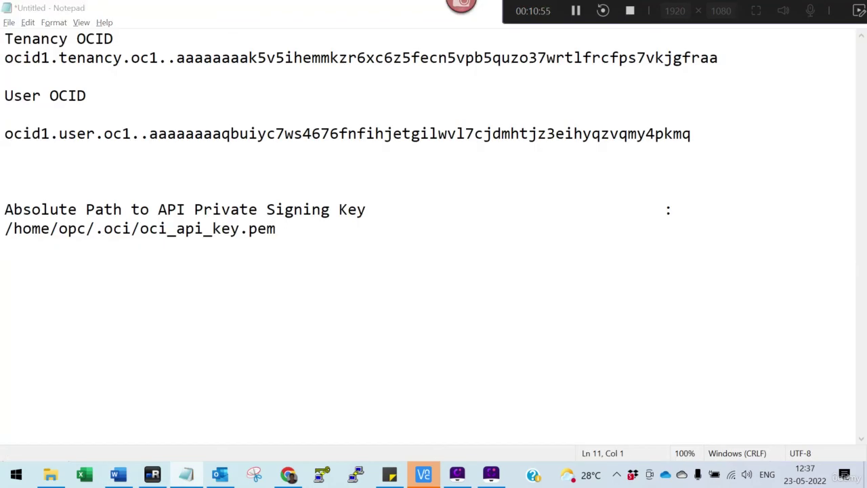
key(alt+Tab)
scroll(303, 346, down, 7)
scroll(426, 278, down, 1)
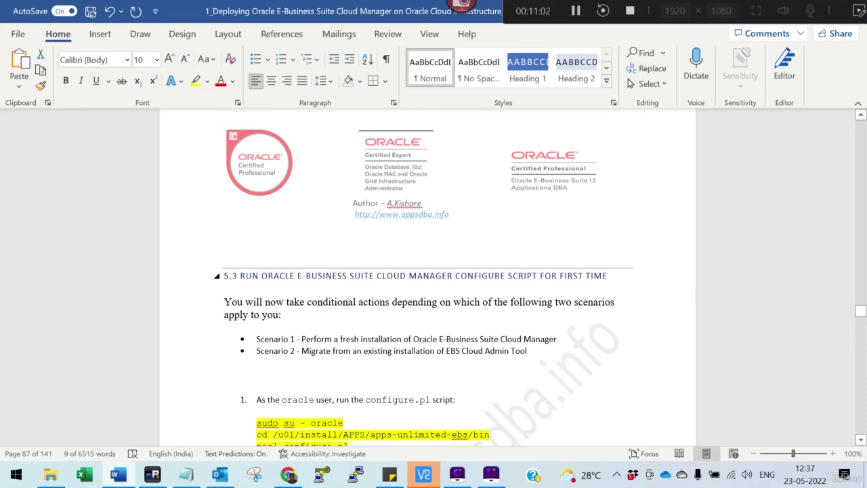
scroll(508, 280, up, 15)
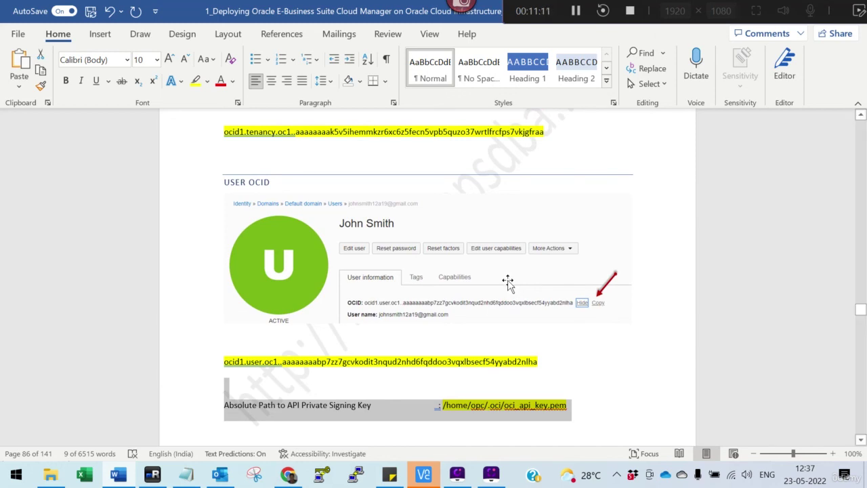
scroll(508, 279, up, 3)
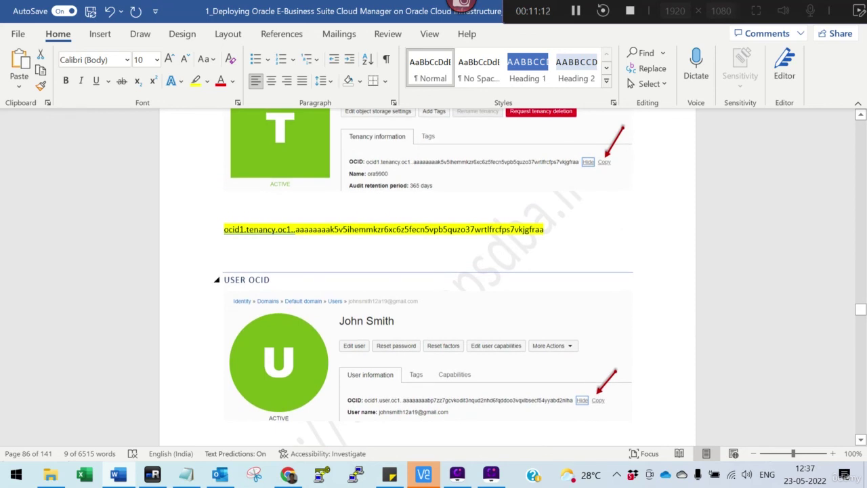